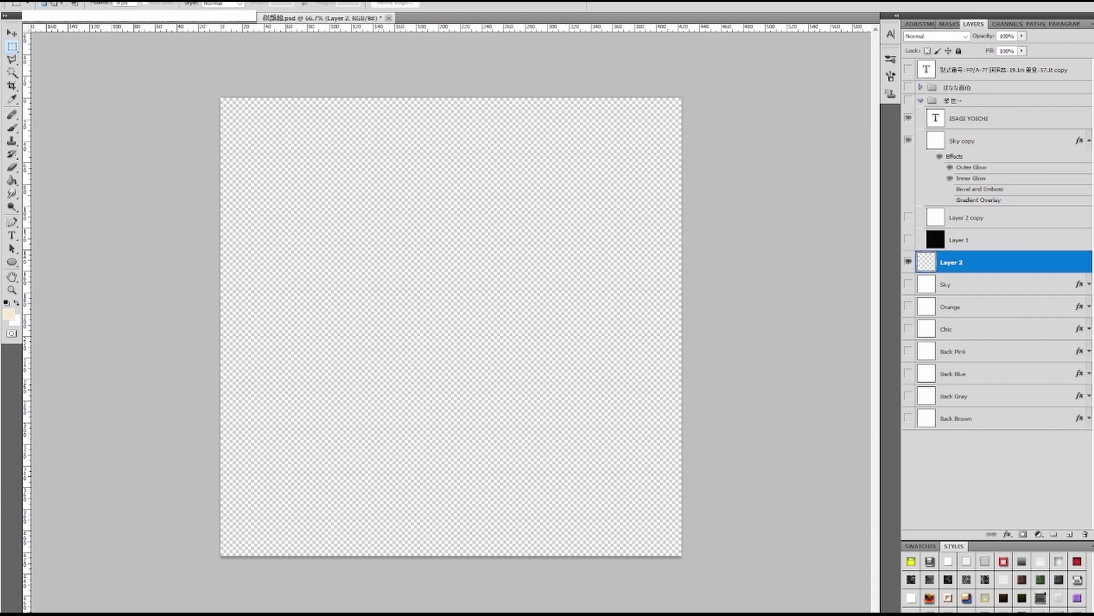
- Fill Layer 2 with solid white using the Paint Bucket
click(17, 302)
click(11, 180)
click(306, 272)
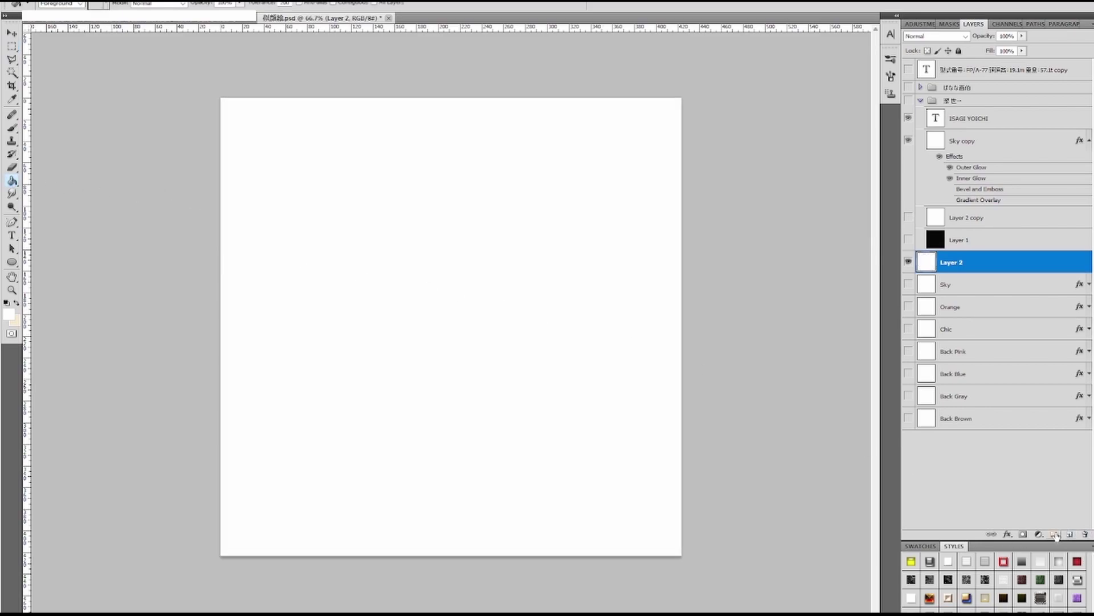
- Add a new empty layer directly above the white Layer 2
click(1056, 535)
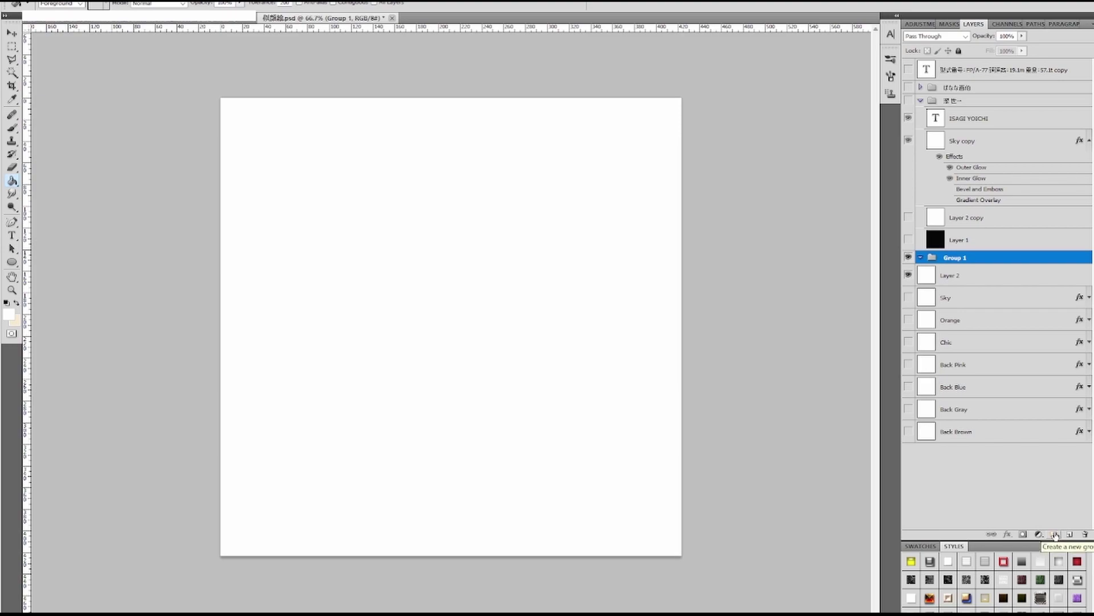
key(ctrl+z)
click(1070, 536)
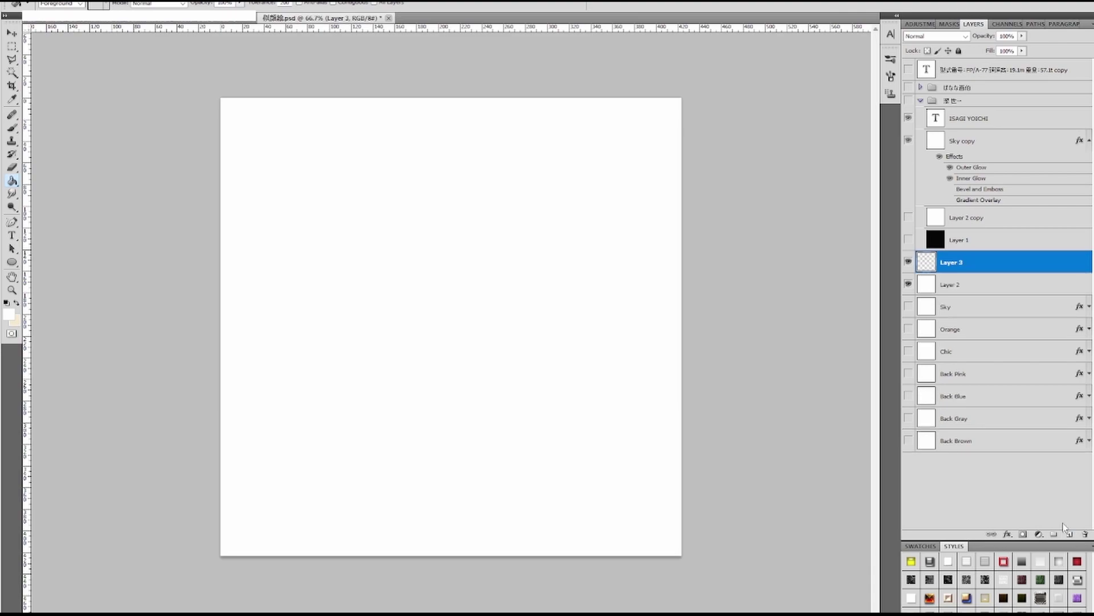
key(ctrl+plus)
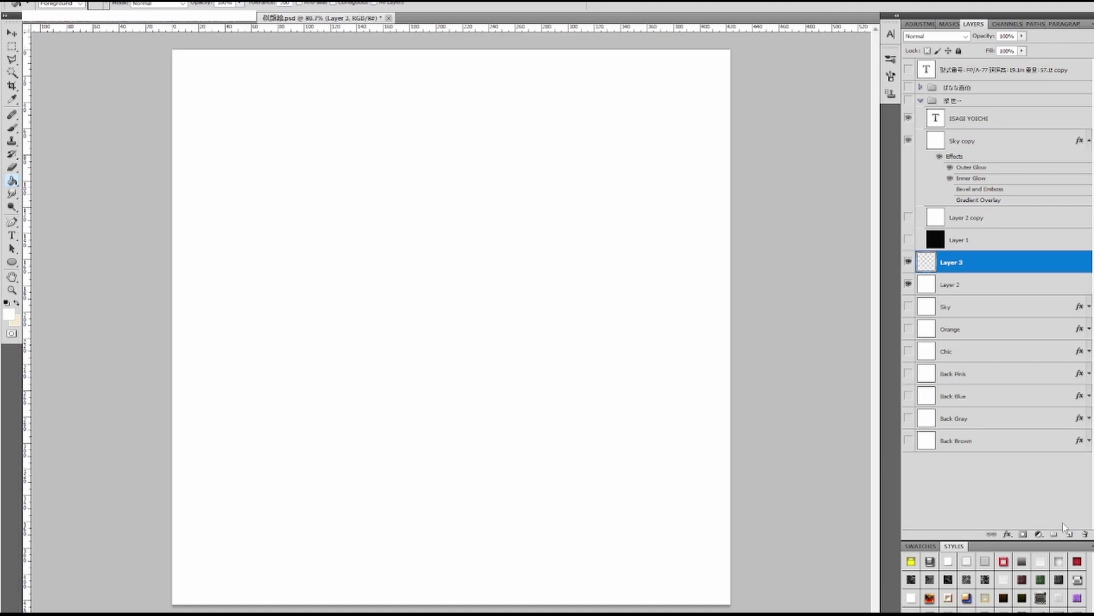
key(ctrl+plus)
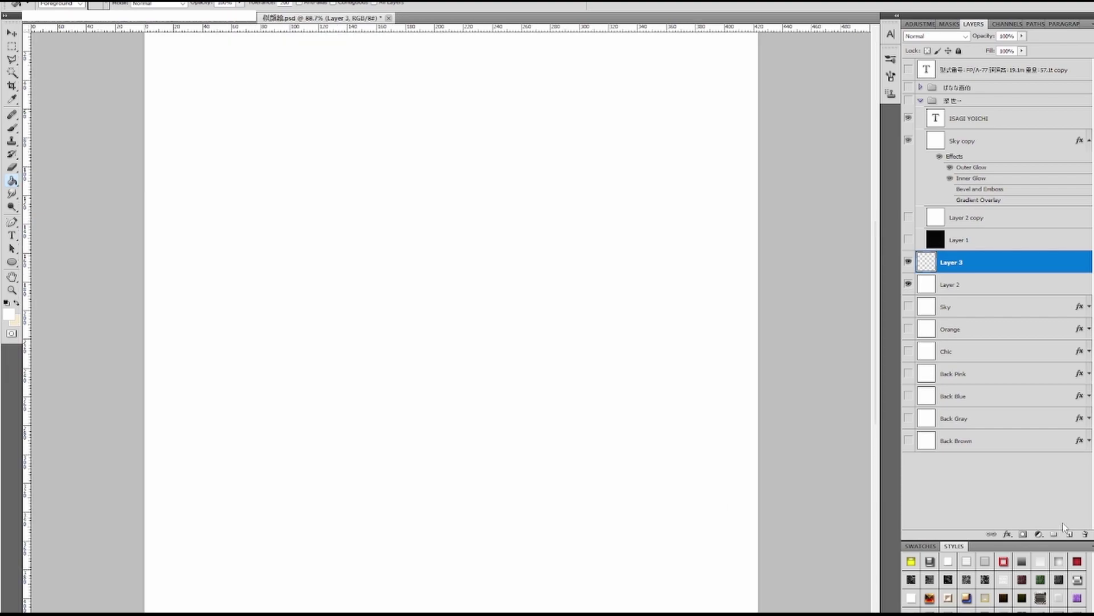
key(ctrl+minus)
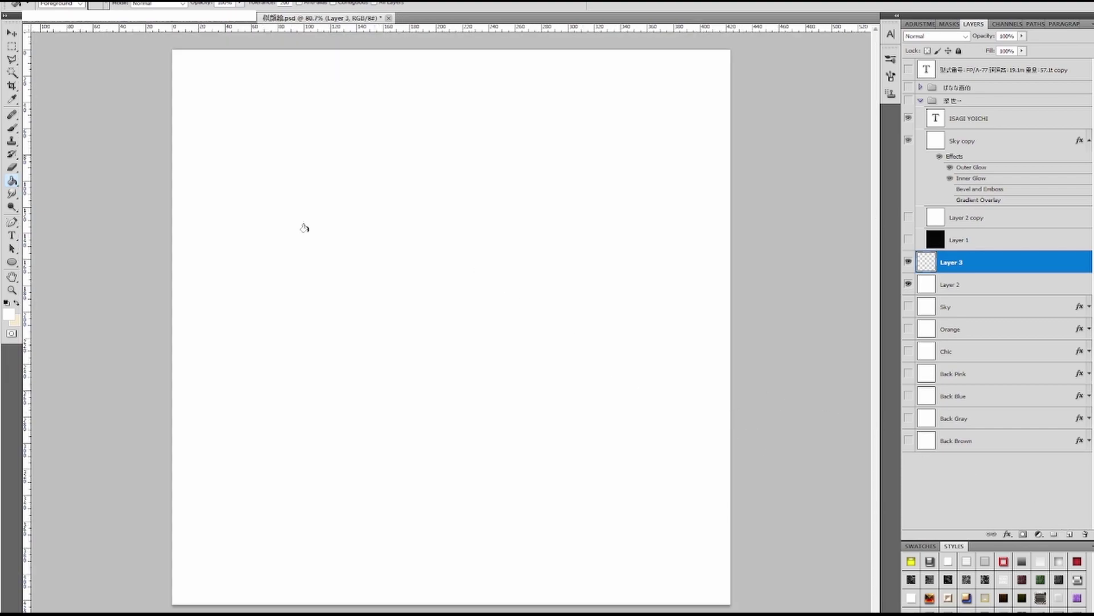
- Ready the Brush tool with black (000000) as the foreground colour and white as the background colour
click(11, 129)
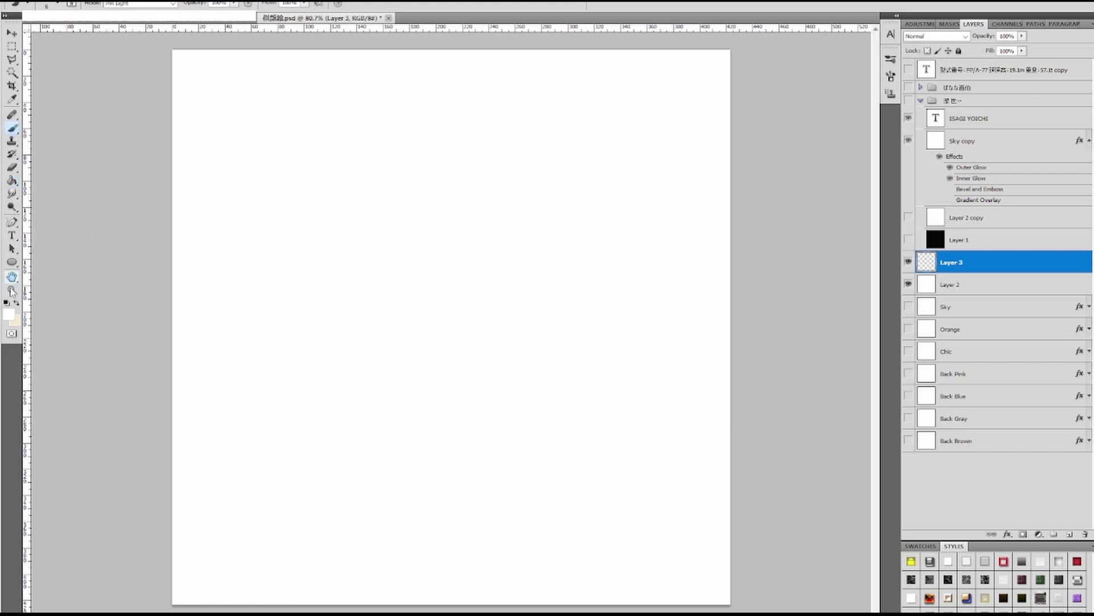
click(14, 322)
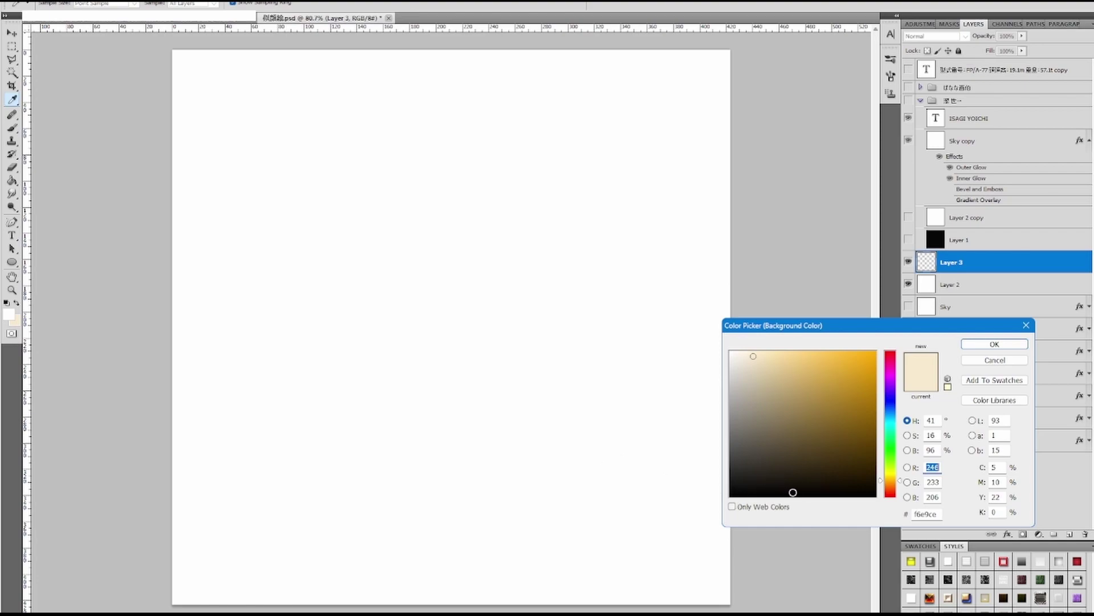
drag(794, 492, 730, 496)
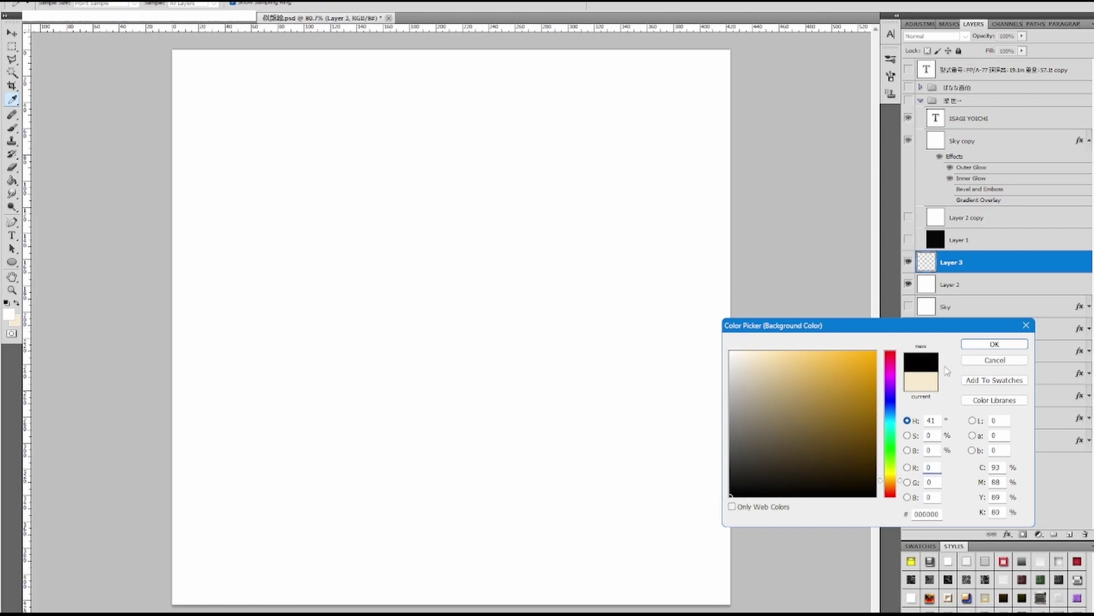
click(994, 344)
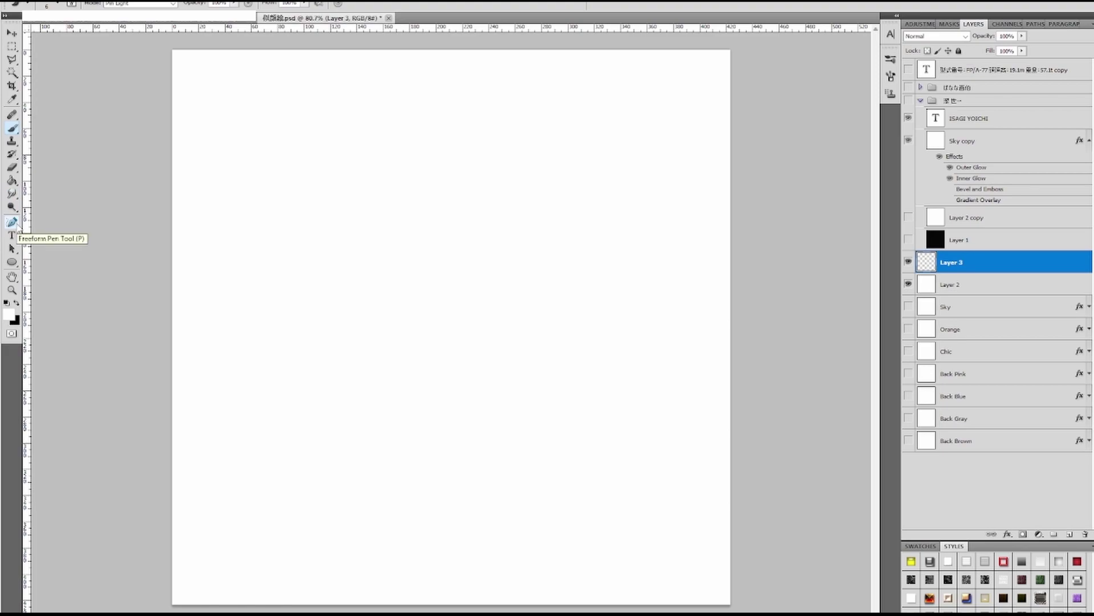
right_click(405, 273)
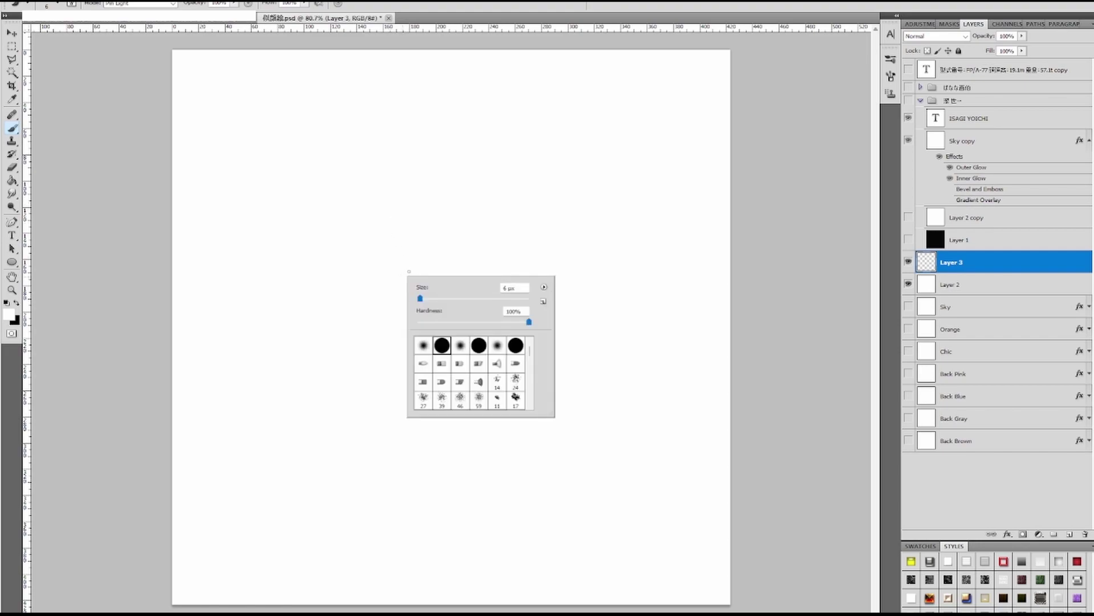
click(118, 247)
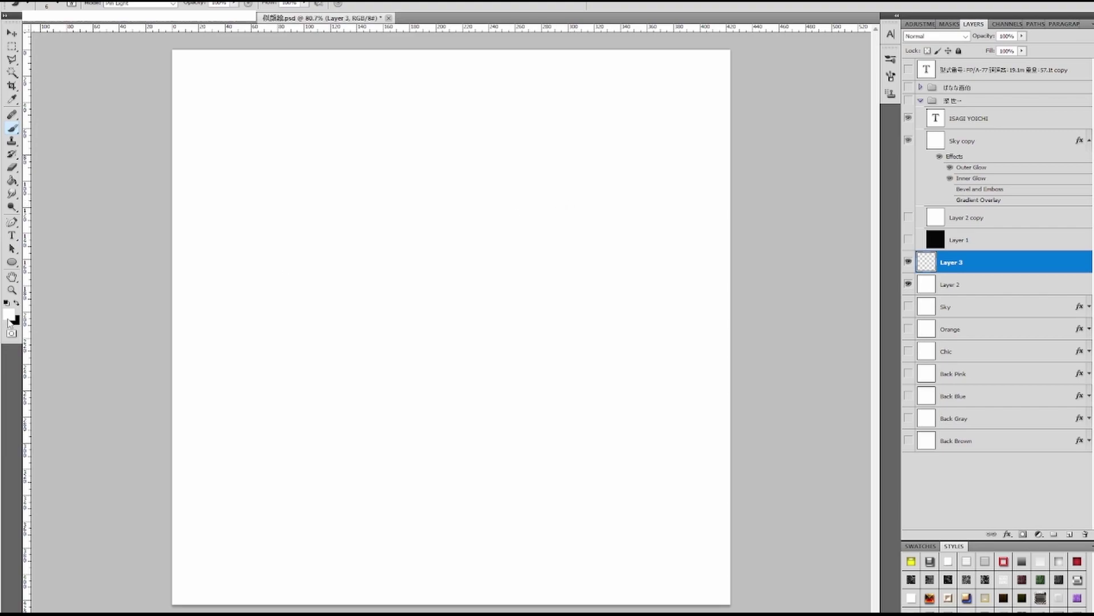
click(16, 303)
click(910, 263)
click(910, 262)
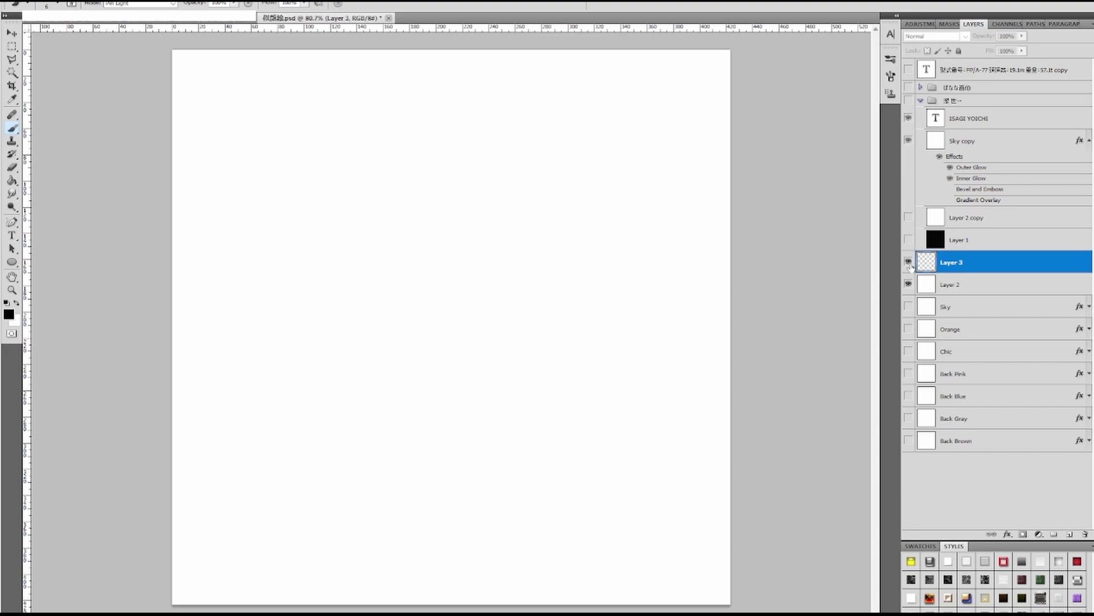
click(908, 284)
click(909, 284)
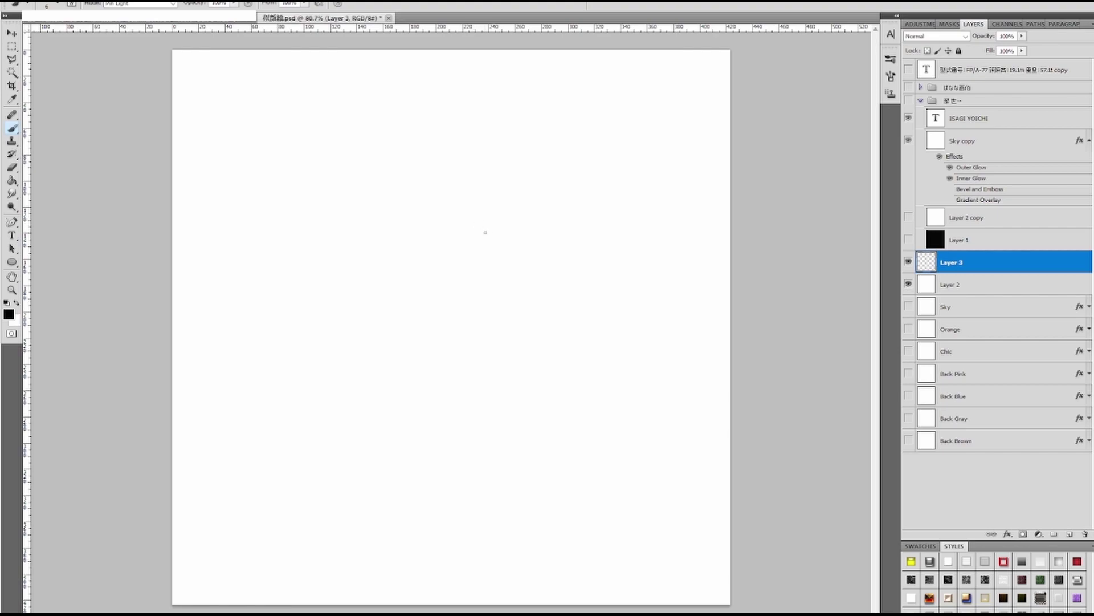
- Draw a long arched eyebrow and, beneath it, two curved upper-eyelid lines with a short slanted stroke at the eye corner
drag(474, 243, 610, 196)
mouse_move(474, 244)
mouse_down()
mouse_move(547, 214)
mouse_move(645, 195)
mouse_move(584, 198)
mouse_move(659, 198)
mouse_up()
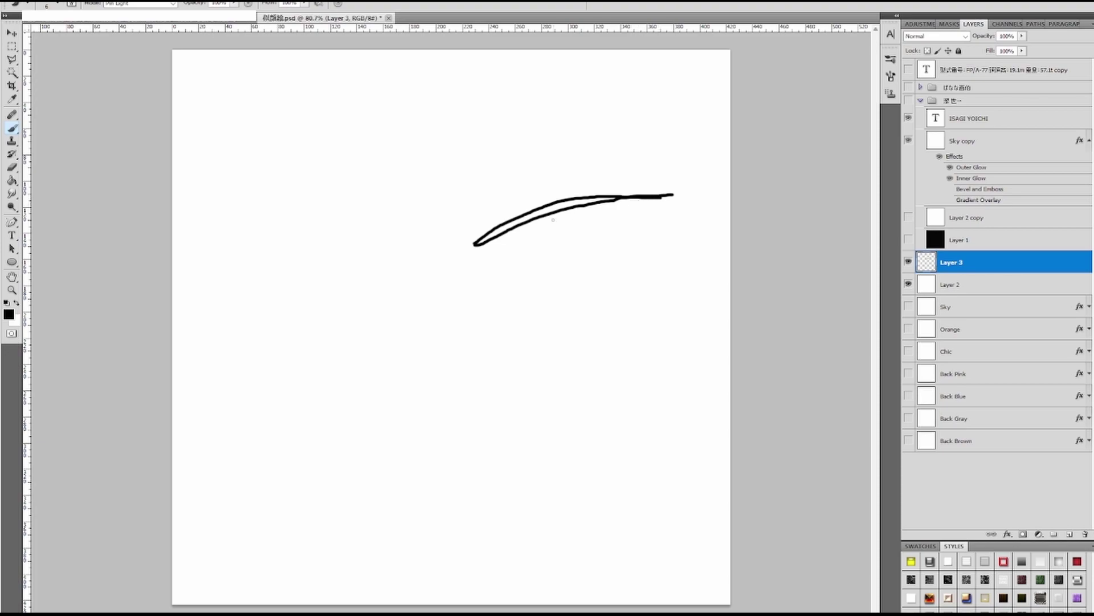
mouse_move(495, 266)
mouse_down()
mouse_move(585, 253)
mouse_move(652, 270)
mouse_up()
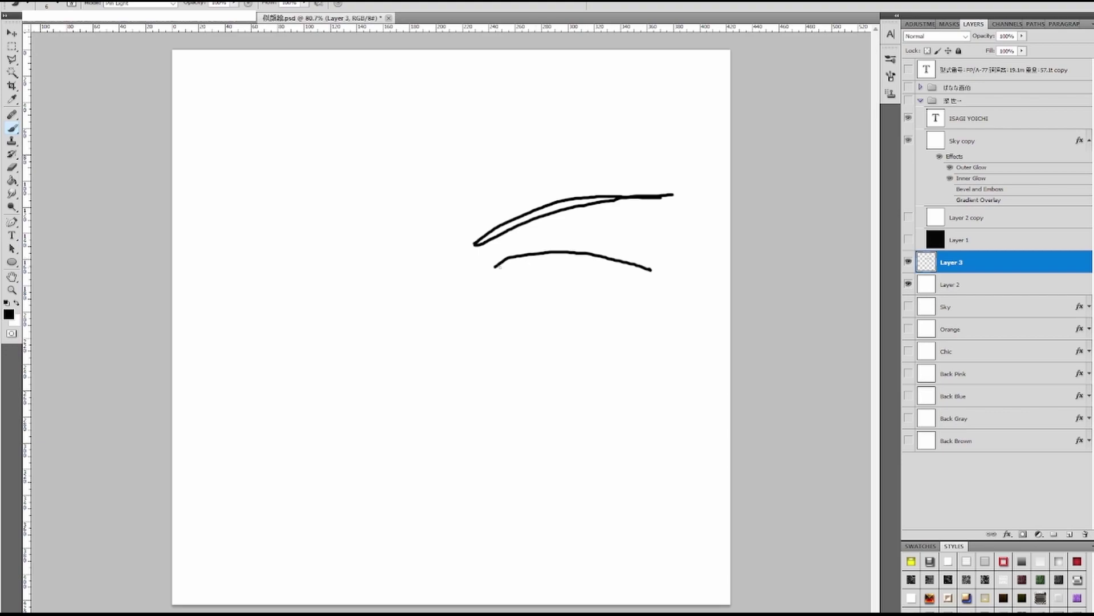
mouse_move(501, 278)
mouse_down()
mouse_move(559, 272)
mouse_move(658, 291)
mouse_up()
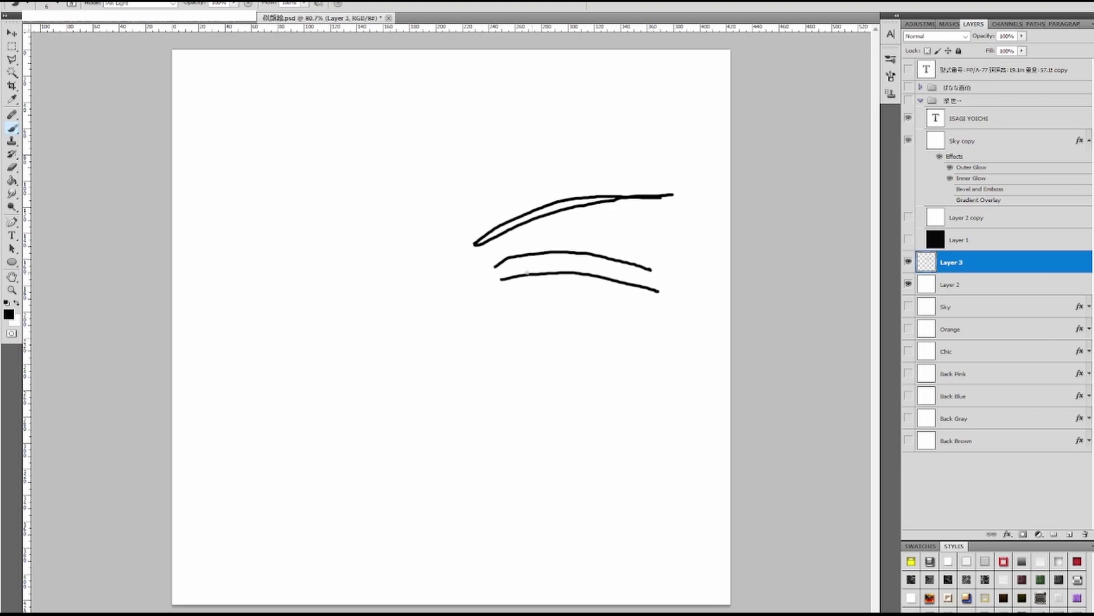
drag(511, 278, 490, 301)
- Draw a round iris under the lower eyelid line, fill in a black pupil and thicken the iris outline
mouse_move(558, 326)
mouse_down()
mouse_move(540, 306)
mouse_move(570, 276)
mouse_move(594, 281)
mouse_move(602, 313)
mouse_move(580, 332)
mouse_move(557, 323)
mouse_up()
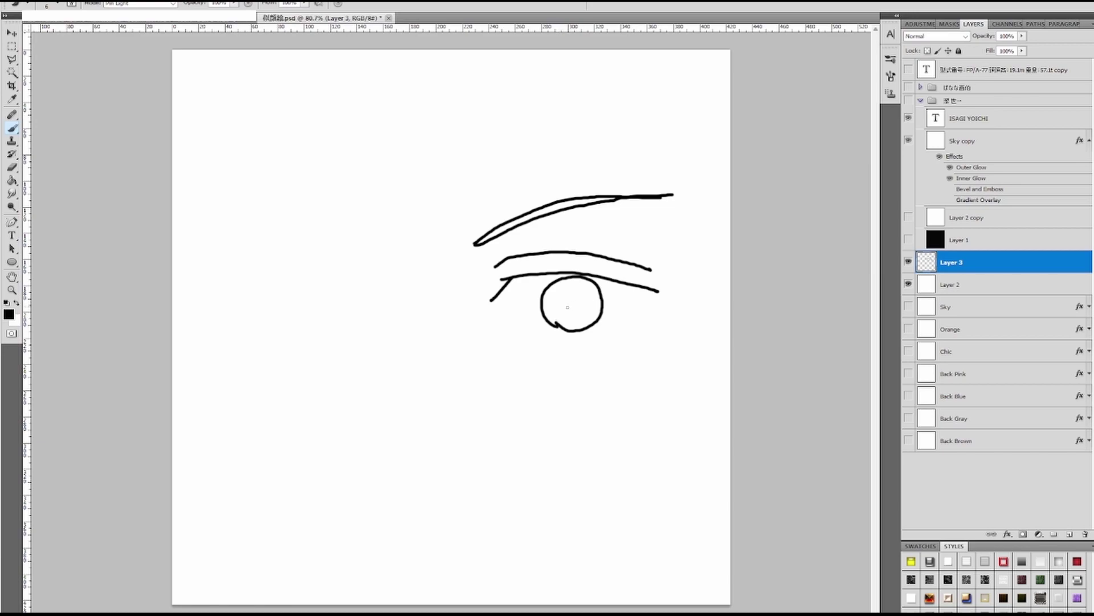
mouse_move(568, 309)
mouse_down()
mouse_move(570, 295)
mouse_move(577, 305)
mouse_up()
drag(576, 307, 577, 295)
mouse_move(577, 294)
mouse_down()
mouse_move(555, 326)
mouse_move(567, 331)
mouse_move(543, 309)
mouse_move(573, 278)
mouse_move(599, 293)
mouse_move(600, 318)
mouse_move(585, 332)
mouse_move(551, 322)
mouse_up()
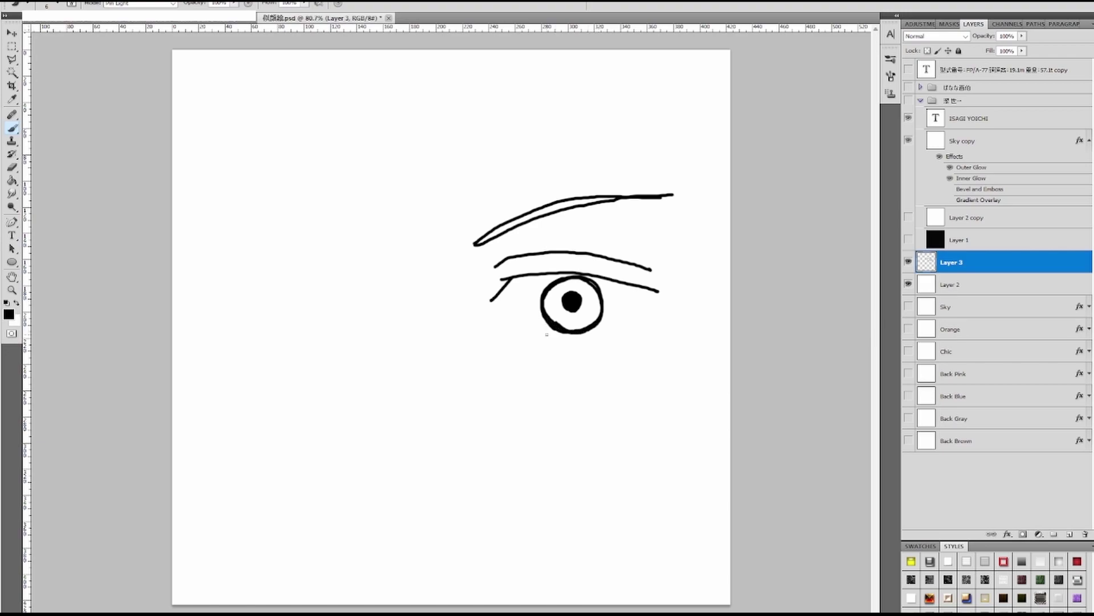
- Paint white strokes along the iris's lower edge to clean up the thick outline
click(16, 302)
mouse_move(557, 323)
mouse_down()
mouse_move(574, 334)
mouse_move(601, 323)
mouse_up()
click(17, 303)
click(16, 304)
- Set the foreground colour to a fully saturated orange with hue 37
click(9, 315)
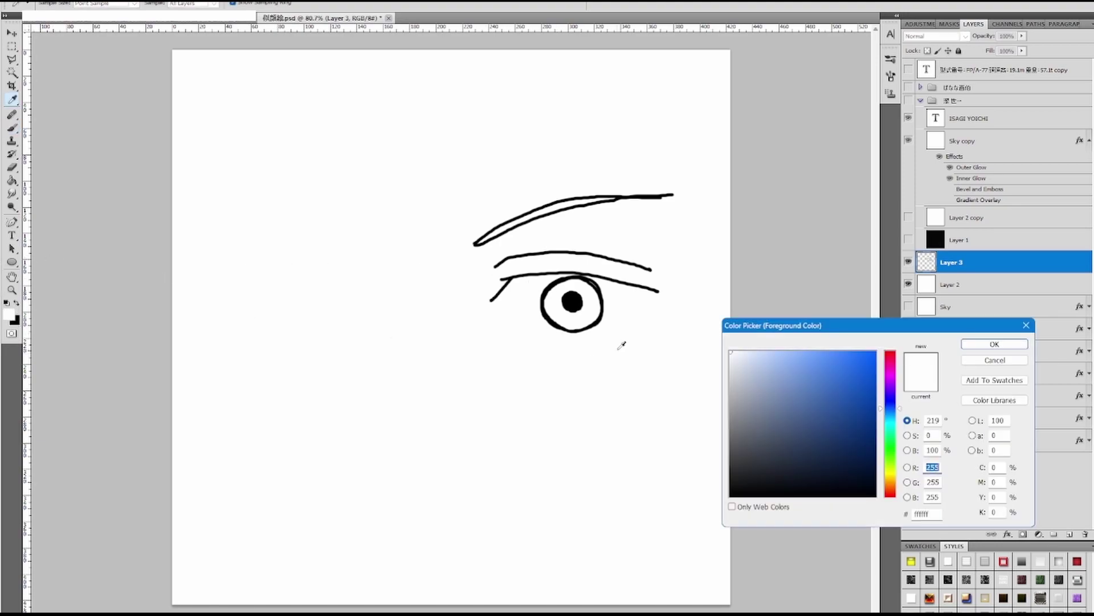
click(892, 482)
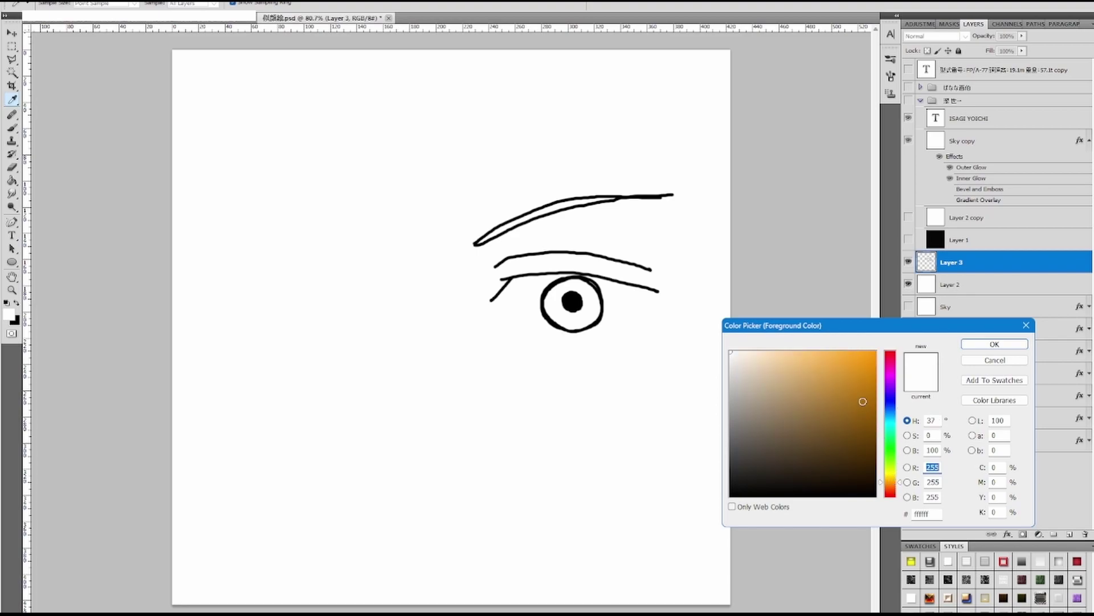
click(876, 352)
click(975, 343)
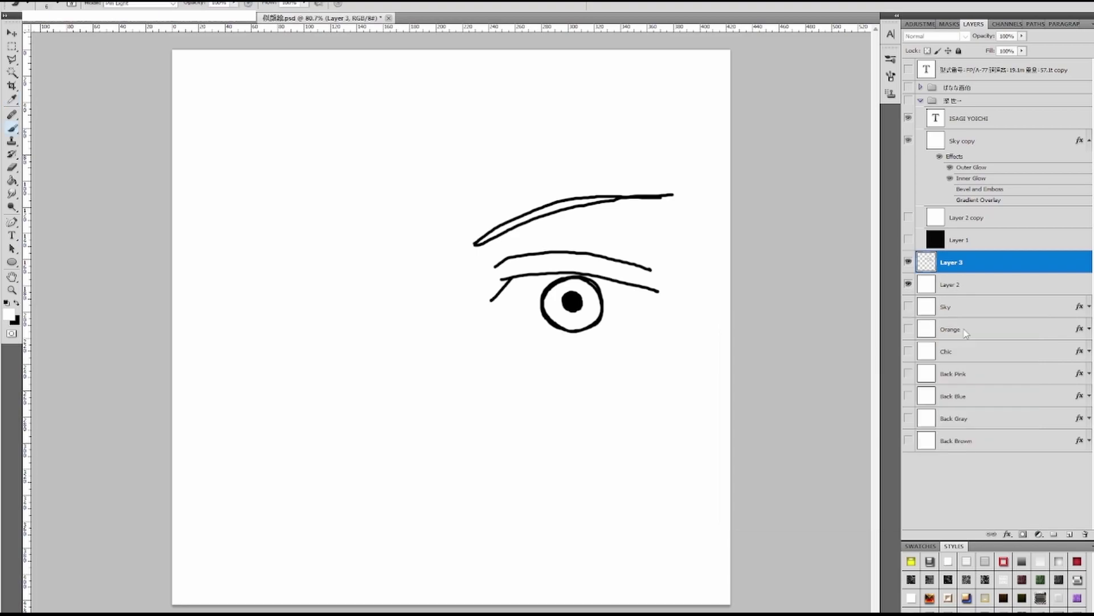
click(11, 180)
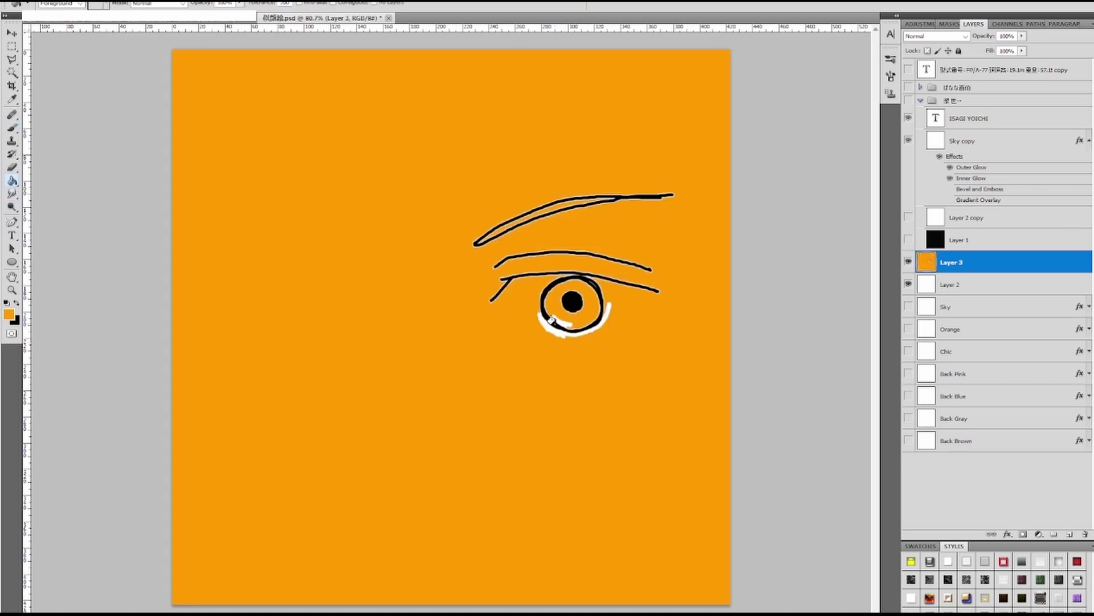
click(560, 316)
key(ctrl+z)
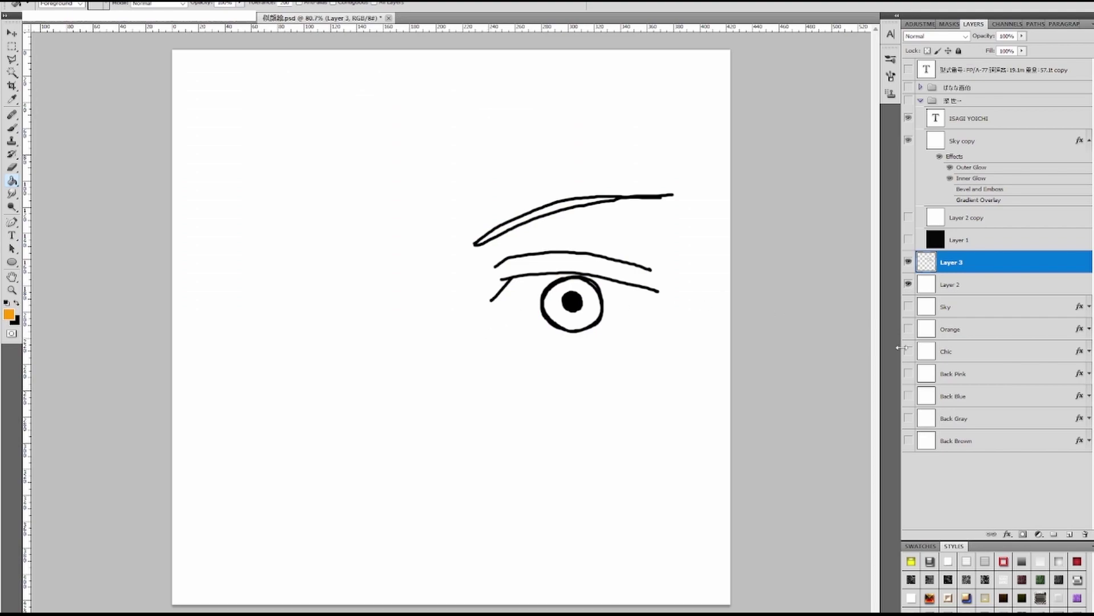
- Add a new layer above Layer 3 and try filling the iris with orange on it
click(1070, 534)
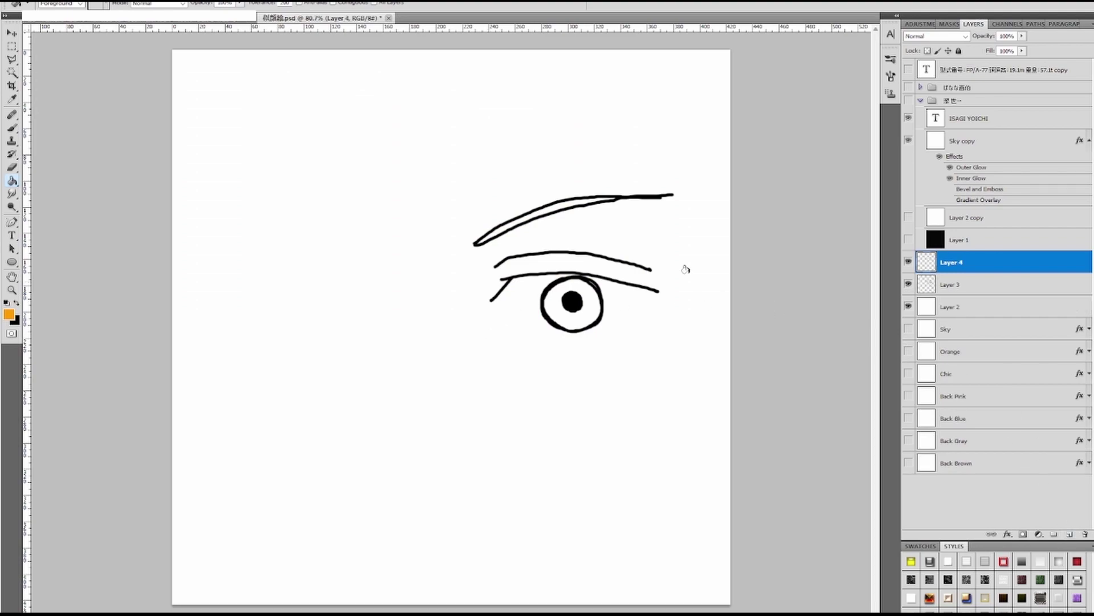
click(551, 308)
key(ctrl+z)
- Select the iris interior on Layer 3 with the Magic Wand, fill it with orange and clear the selection
click(11, 73)
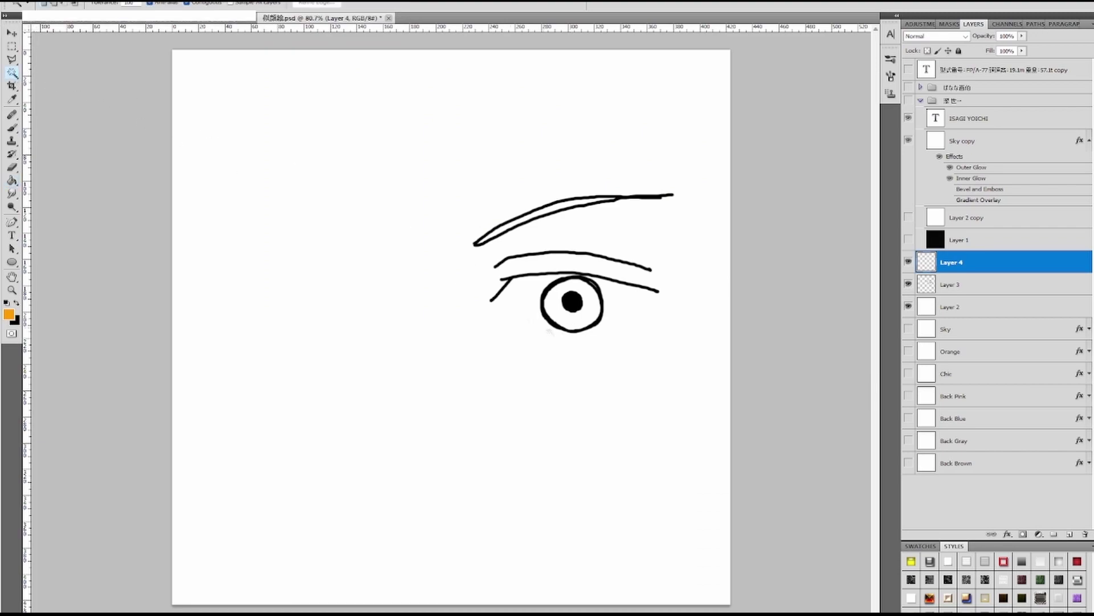
click(710, 323)
click(950, 285)
key(ctrl+d)
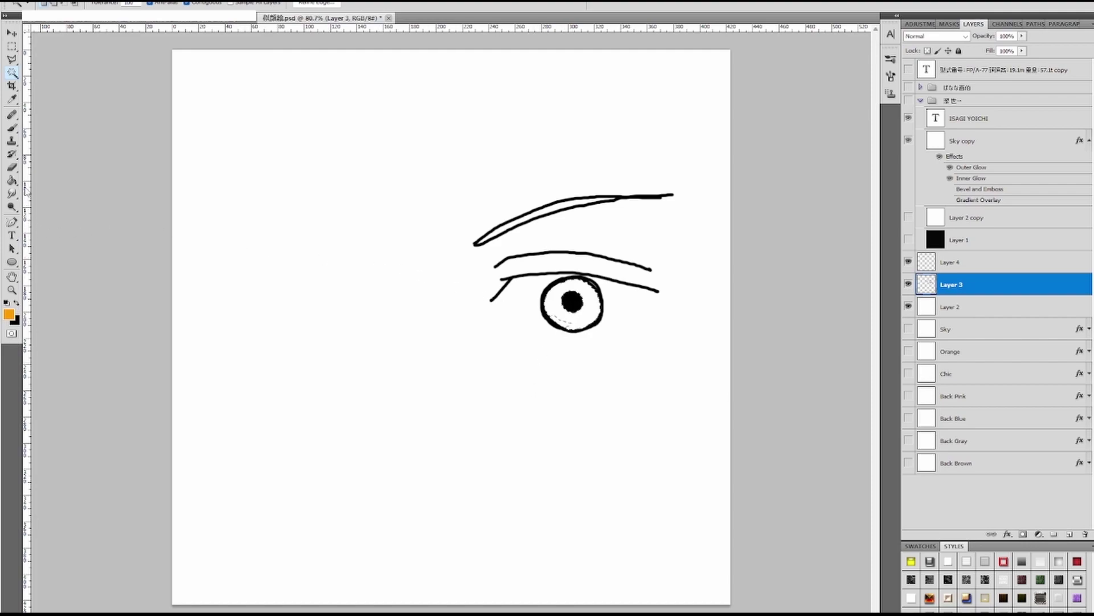
click(13, 168)
click(11, 180)
click(587, 316)
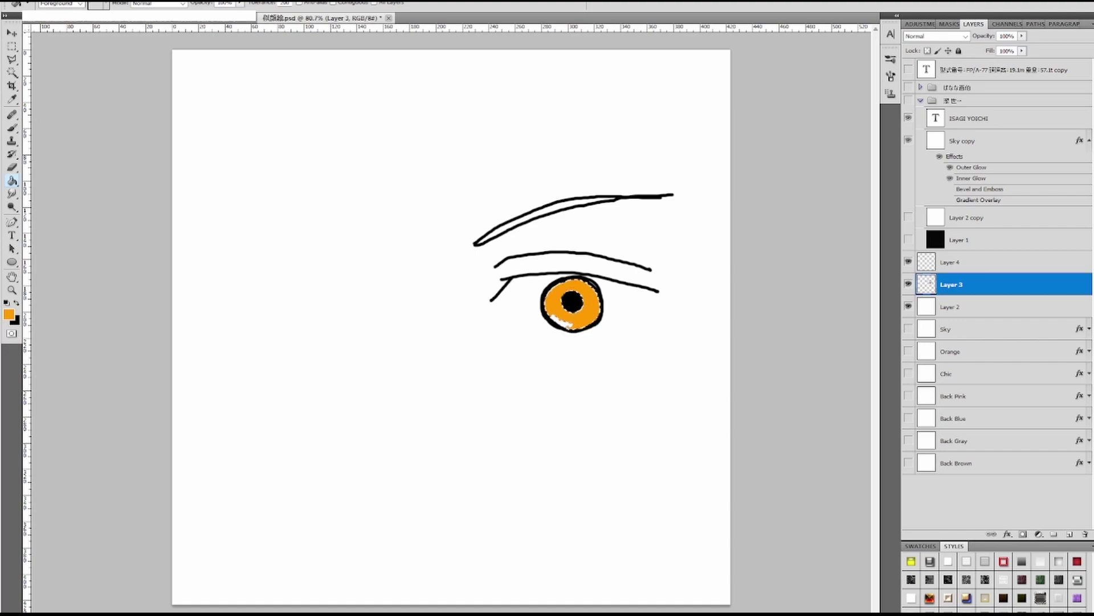
click(130, 1)
click(130, 1)
- Set the foreground colour to white (ffffff) and brush a small round highlight on the right side of the iris
click(16, 303)
click(9, 314)
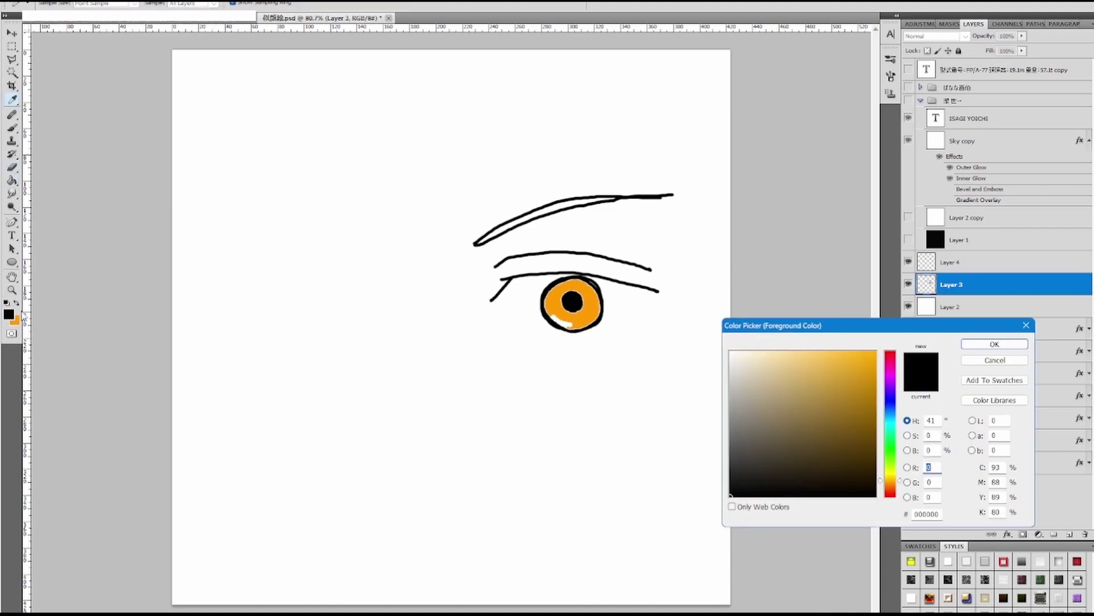
click(404, 238)
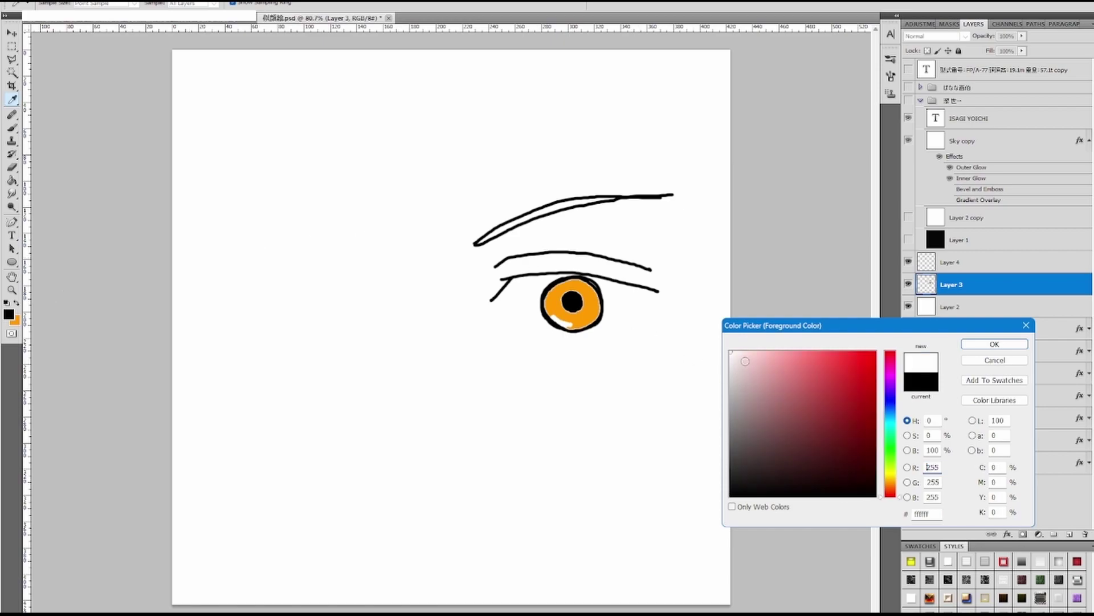
click(995, 344)
key(g)
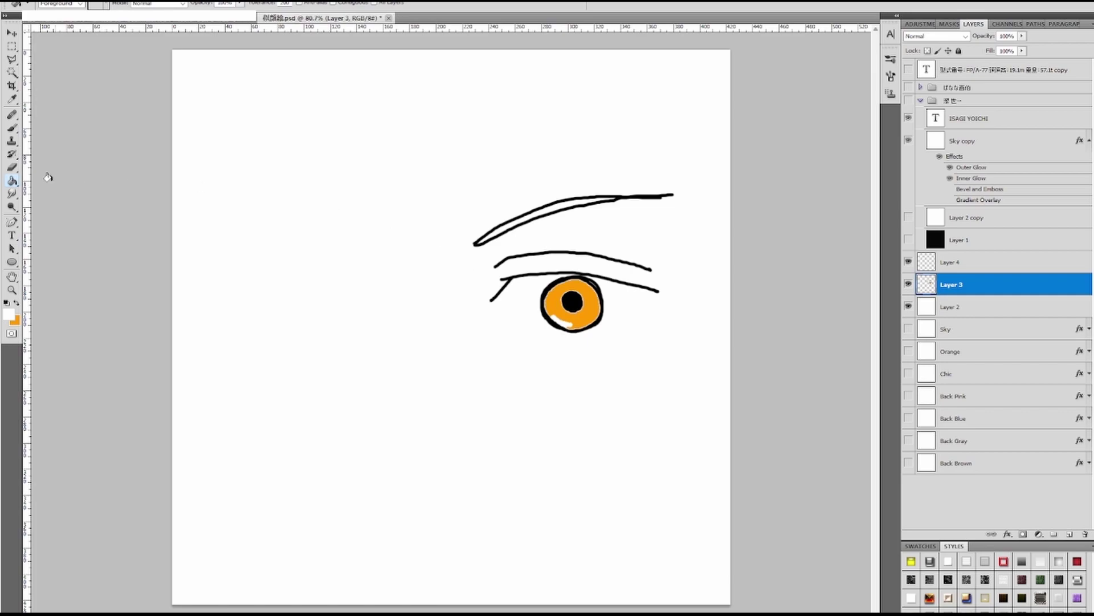
click(12, 128)
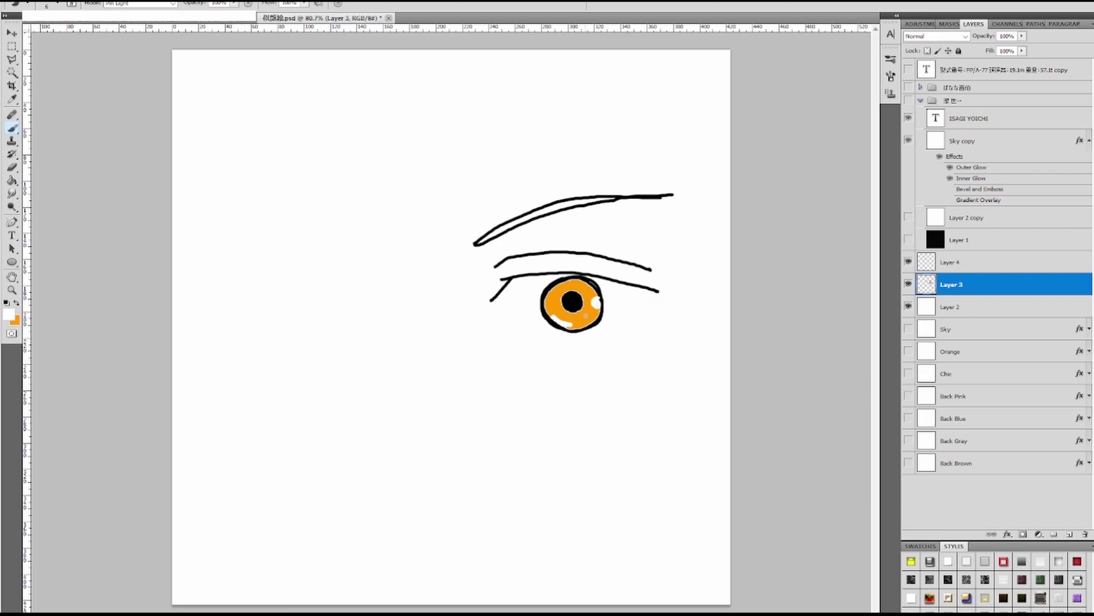
- Set the foreground colour to black and thicken the inner part of the upper lash line beside the iris with the brush
click(8, 314)
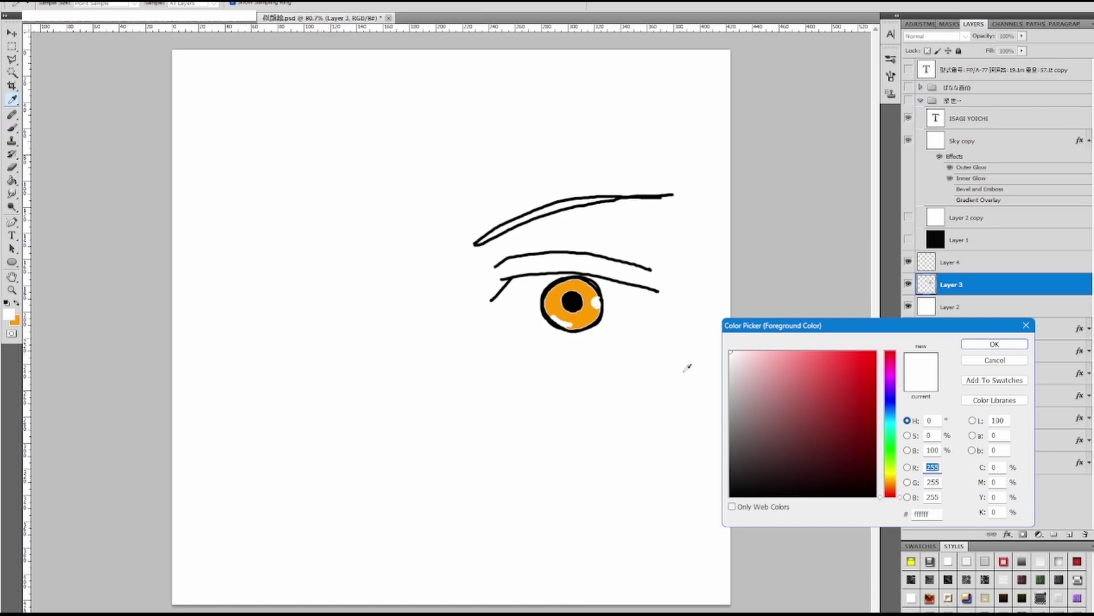
drag(757, 471, 706, 508)
click(994, 344)
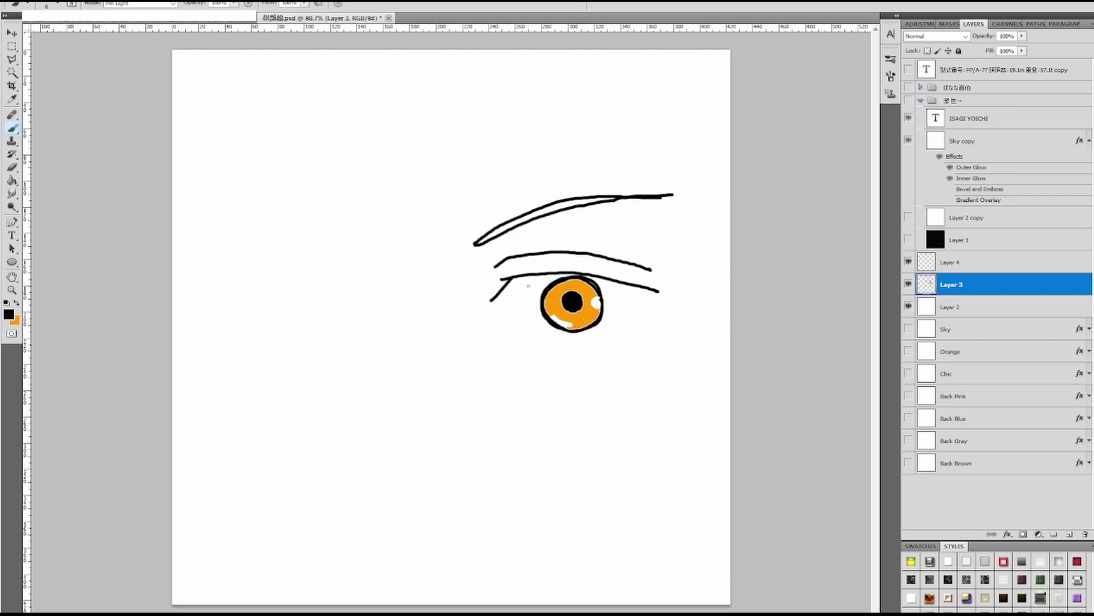
mouse_move(514, 278)
mouse_down()
mouse_move(496, 294)
mouse_move(524, 276)
mouse_move(515, 274)
mouse_move(572, 273)
mouse_move(555, 270)
mouse_up()
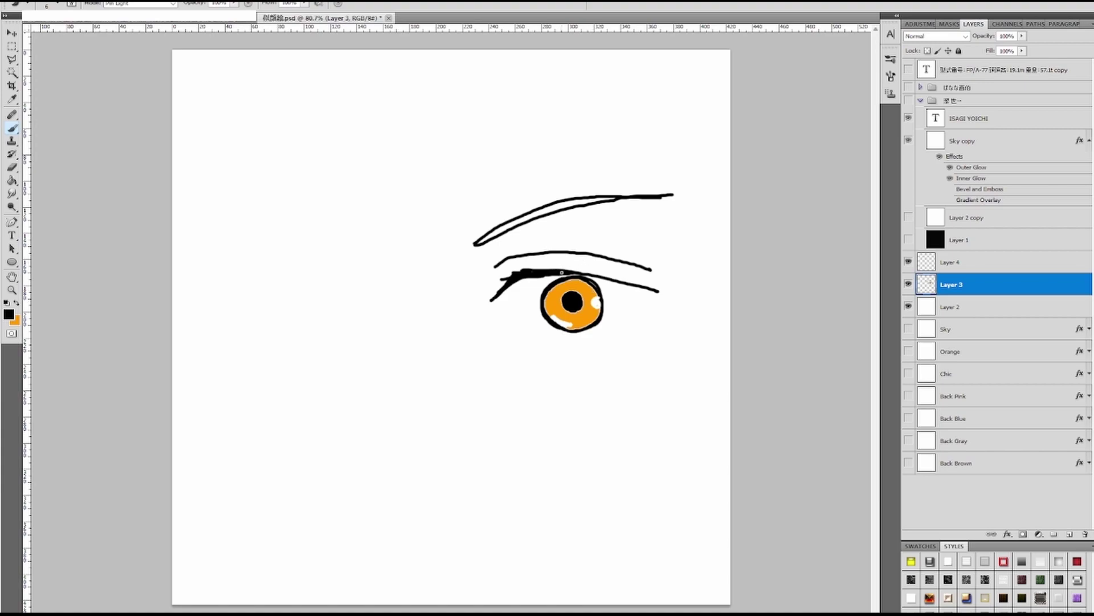
- Brush slanted eyelashes between the two upper eyelid lines and draw a curved lower lid with short lashes at its outer end
drag(548, 268, 586, 240)
key(ctrl+z)
drag(538, 272, 565, 258)
key(ctrl+z)
drag(529, 273, 558, 254)
mouse_move(571, 269)
mouse_down()
mouse_move(594, 258)
mouse_move(629, 263)
mouse_up()
mouse_move(524, 333)
mouse_down()
mouse_move(583, 336)
mouse_move(532, 339)
mouse_move(594, 345)
mouse_move(638, 316)
mouse_move(585, 363)
mouse_up()
key(ctrl+z)
key(ctrl+z)
key(ctrl+z)
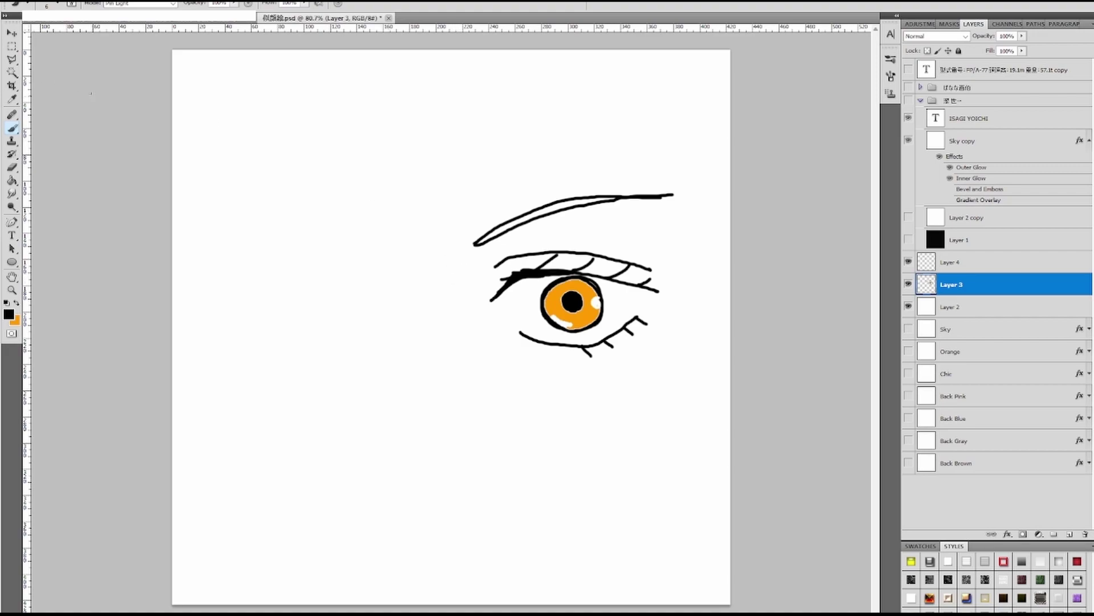
- Set the background colour to a muted brown with hue 37
click(15, 320)
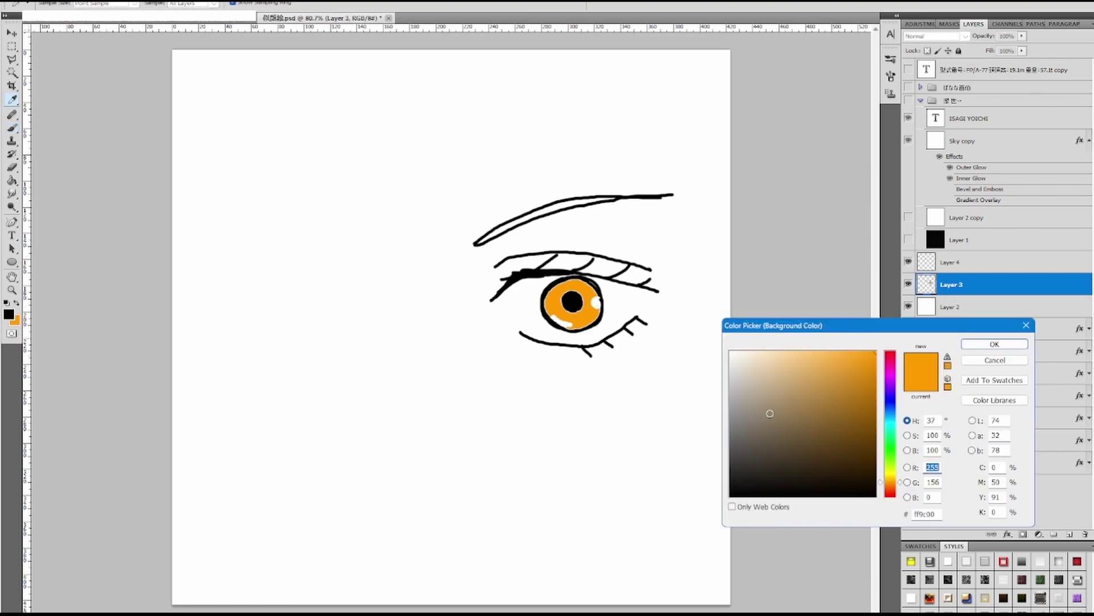
click(821, 420)
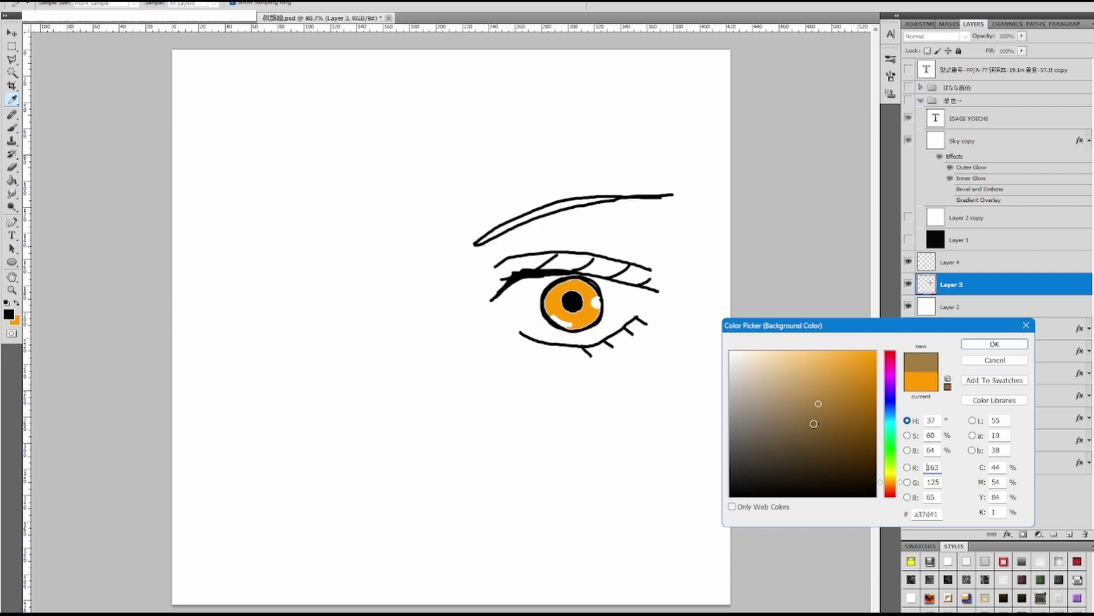
click(969, 359)
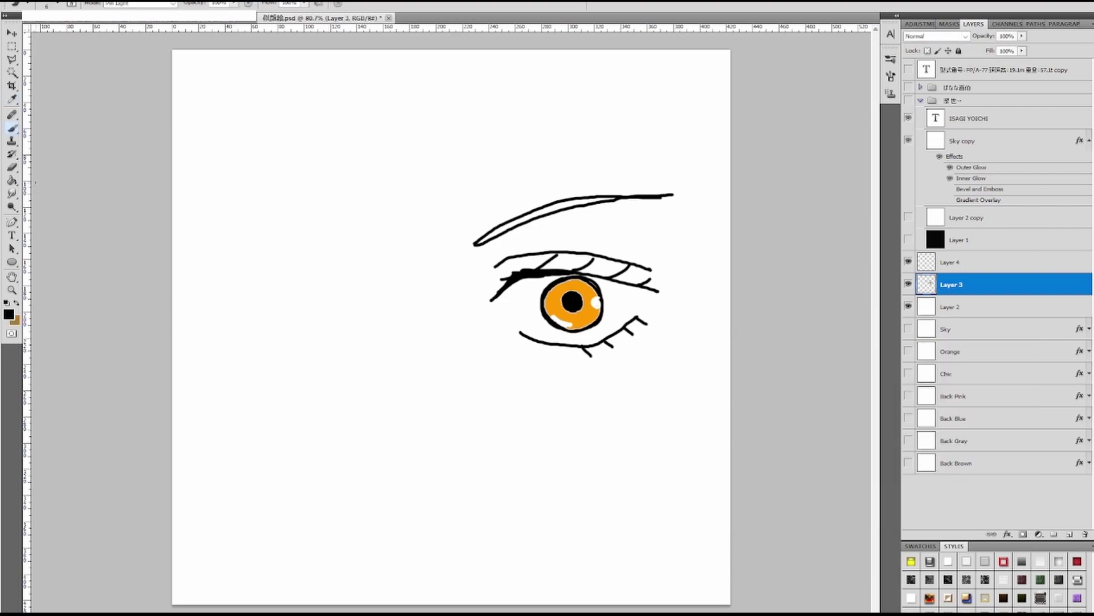
click(12, 180)
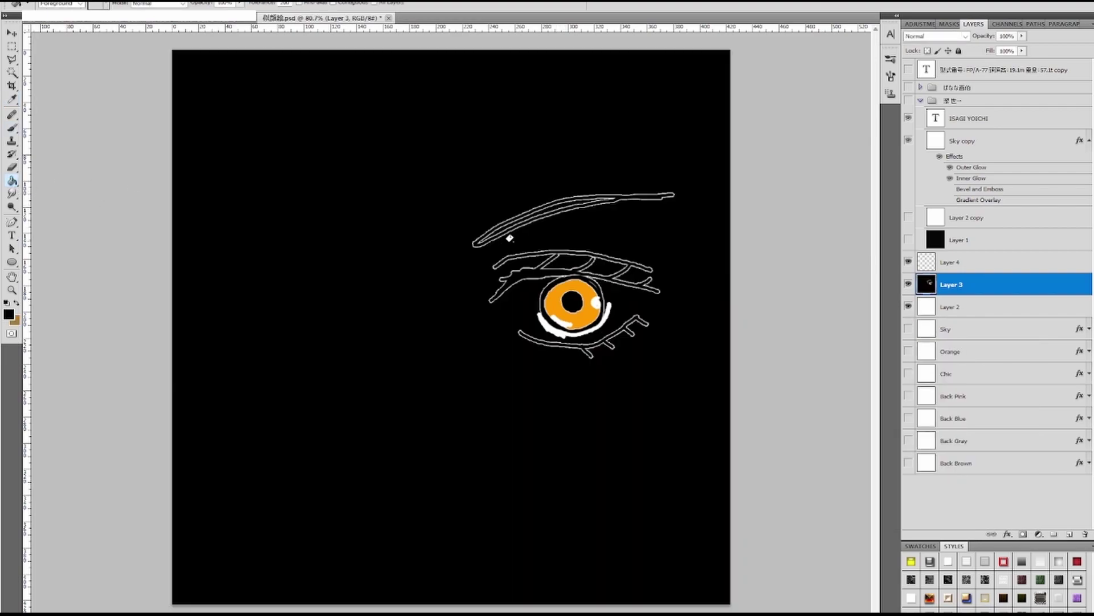
click(506, 239)
key(ctrl+z)
- Select the eyebrow interior on Layer 3 with the Magic Wand, fill it with the brown and clear the selection
click(11, 72)
click(545, 218)
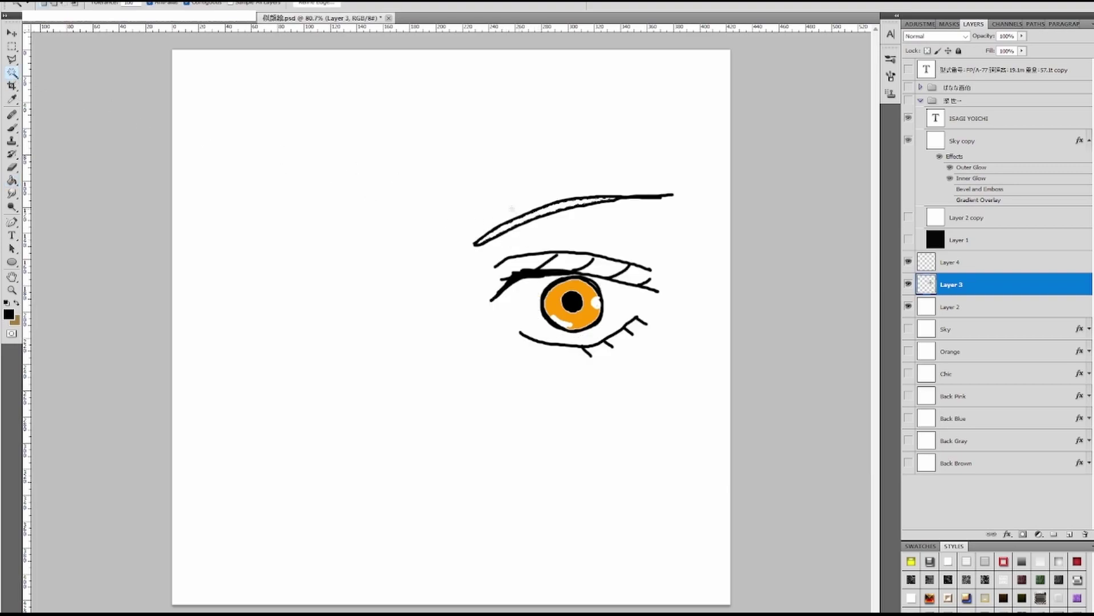
key(x)
click(11, 180)
click(548, 210)
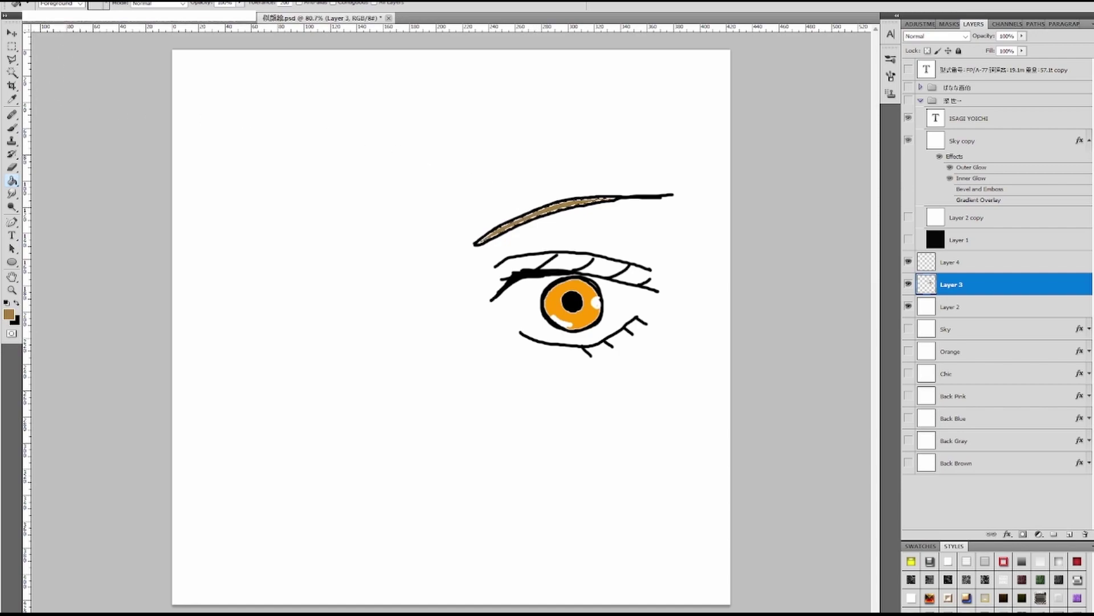
click(137, 1)
click(145, 6)
- Merge Layer 3 and Layer 4 into one layer
click(951, 260)
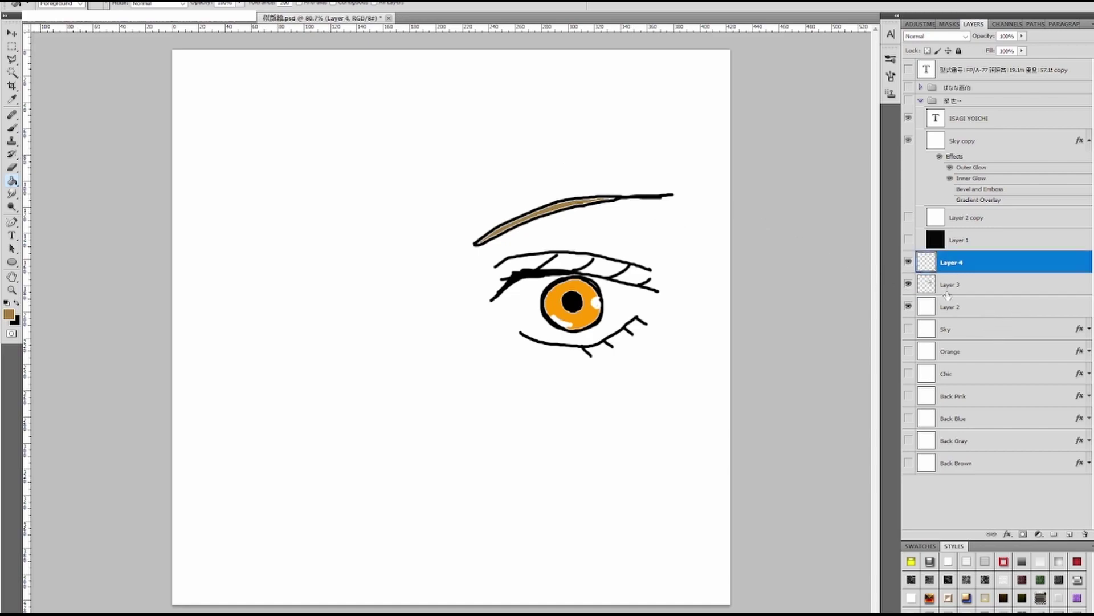
shift+click(953, 288)
right_click(962, 282)
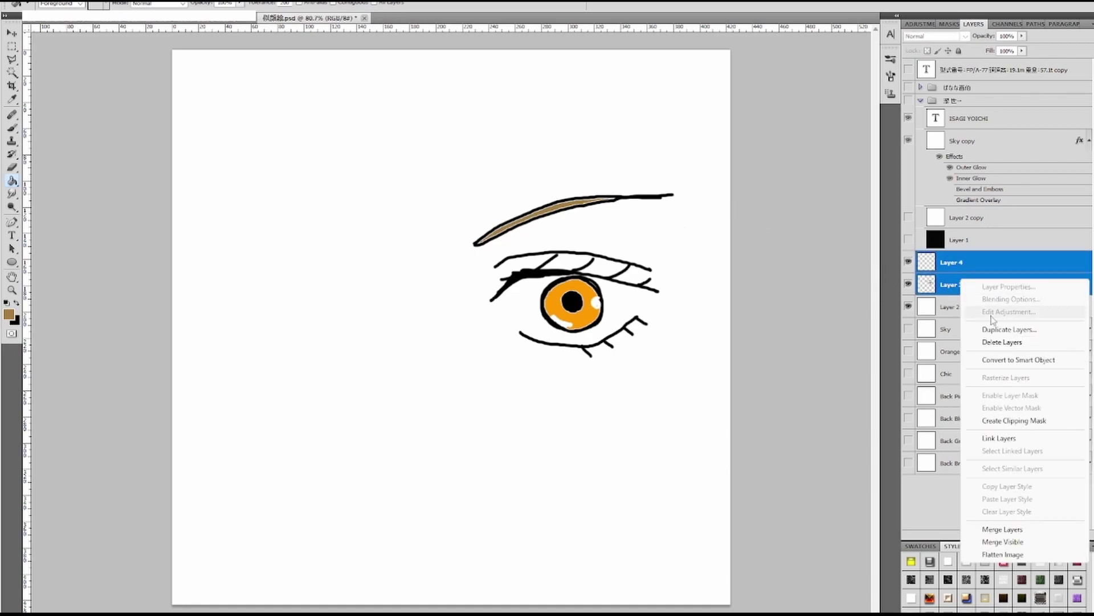
click(1013, 530)
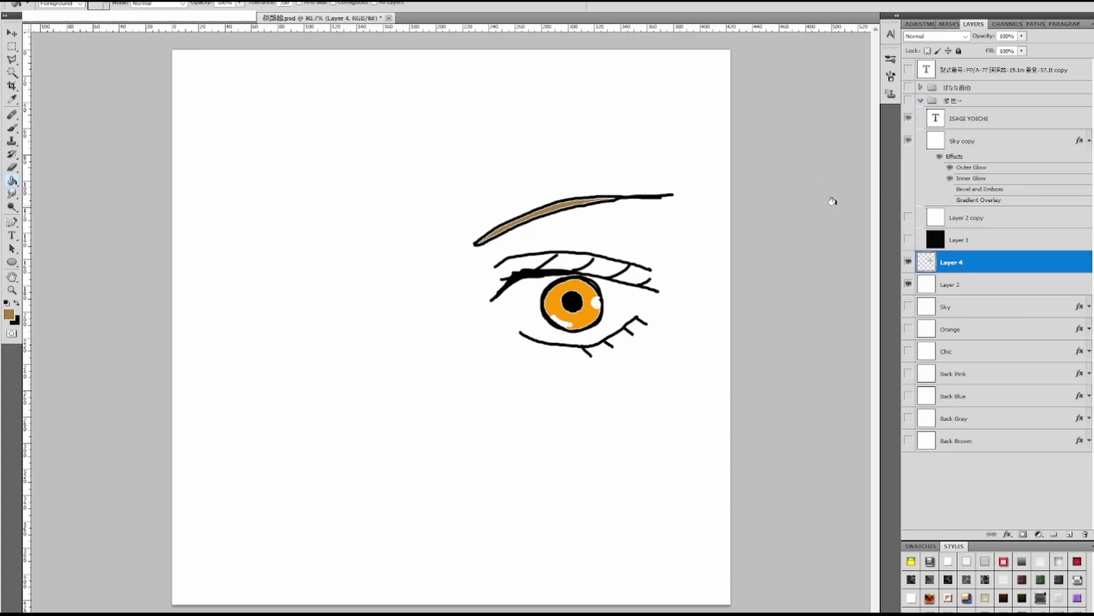
right_click(953, 265)
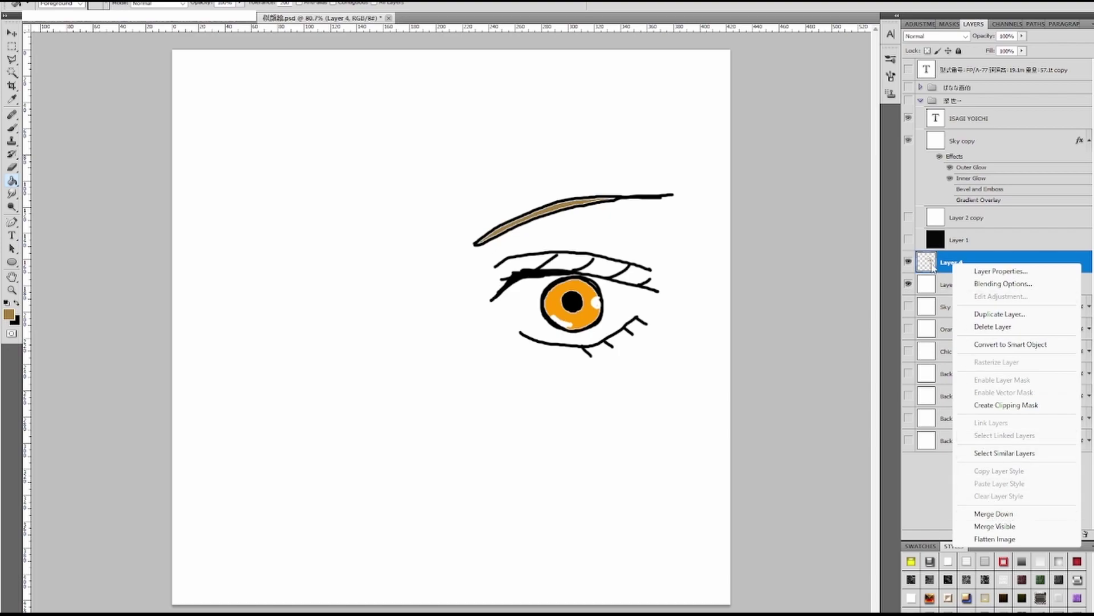
click(947, 284)
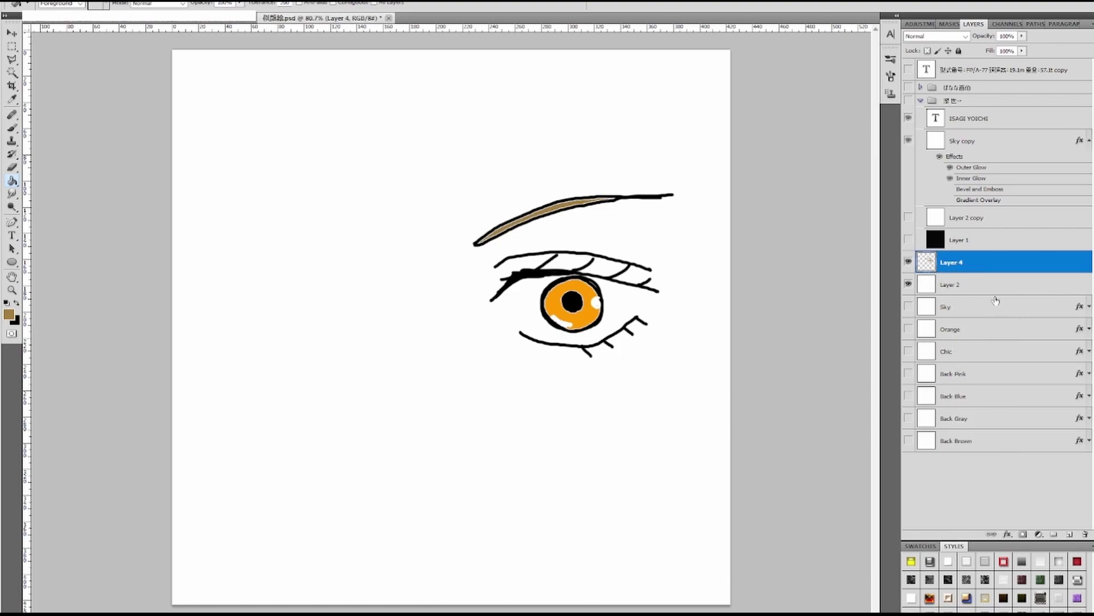
- Swap the colours back to black and brush over the outer part of the upper lash line to thicken it
click(16, 302)
click(13, 129)
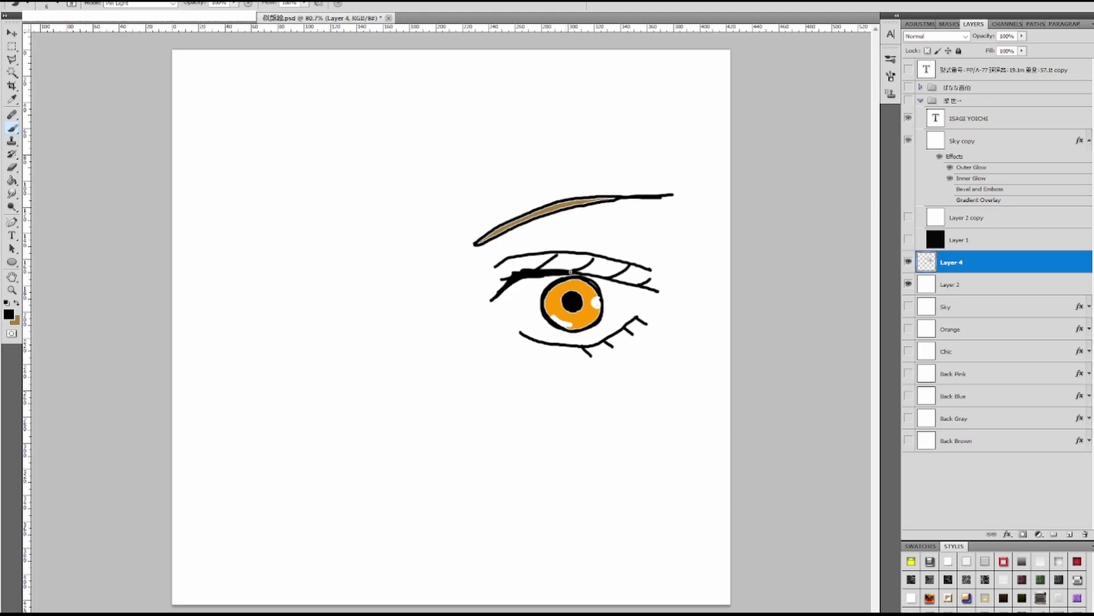
drag(587, 276, 660, 294)
- Thin the outer tail of the eyebrow with a hard round 25 px eraser
click(11, 167)
mouse_move(668, 196)
mouse_down()
mouse_move(652, 196)
mouse_move(667, 198)
mouse_up()
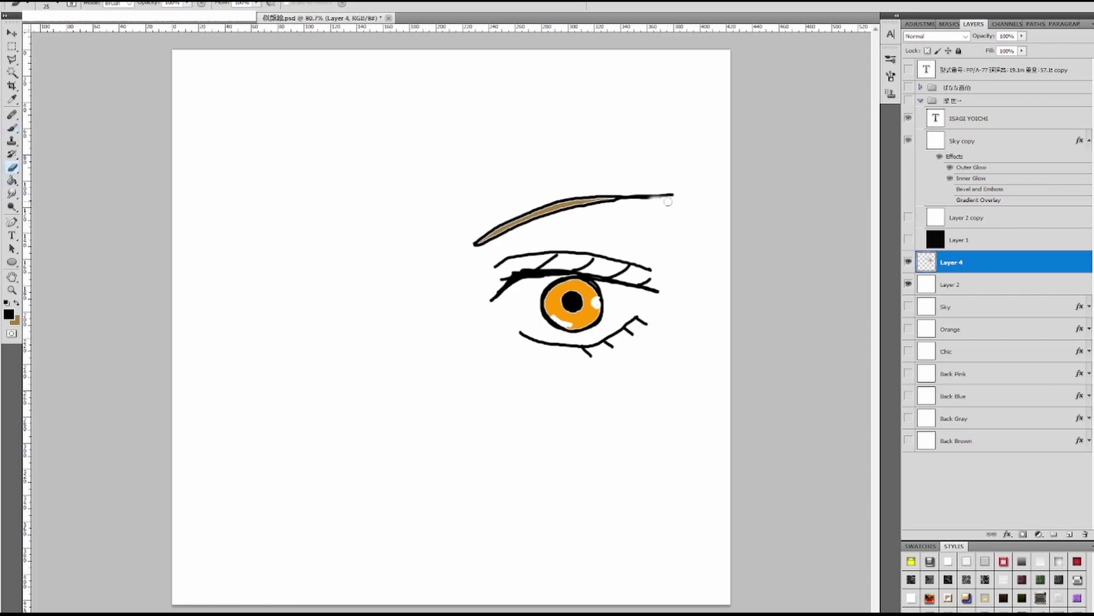
key(ctrl+z)
right_click(632, 238)
click(669, 310)
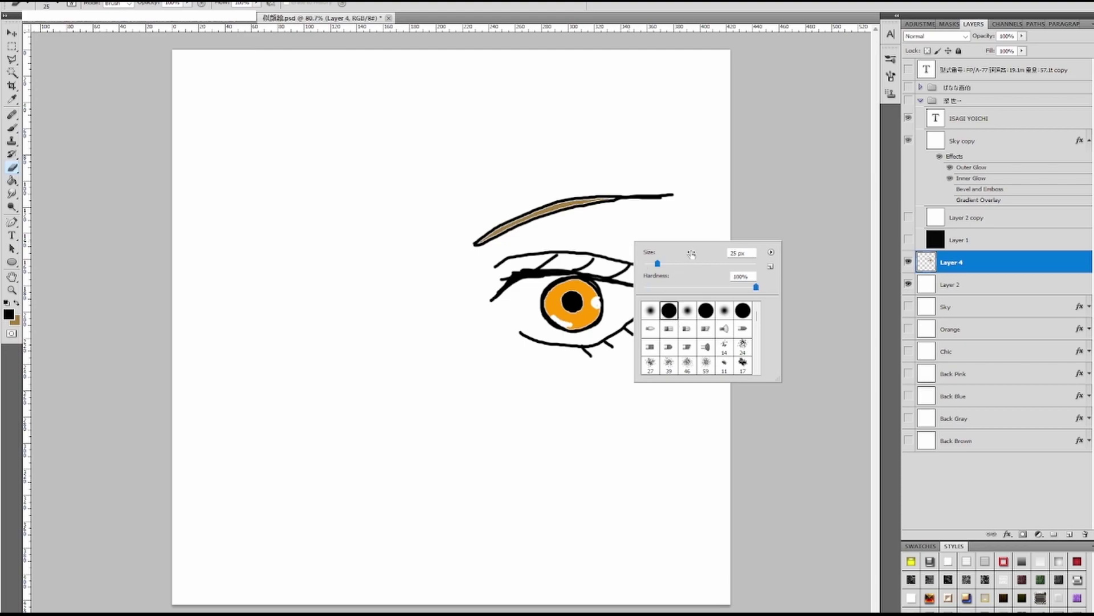
click(659, 202)
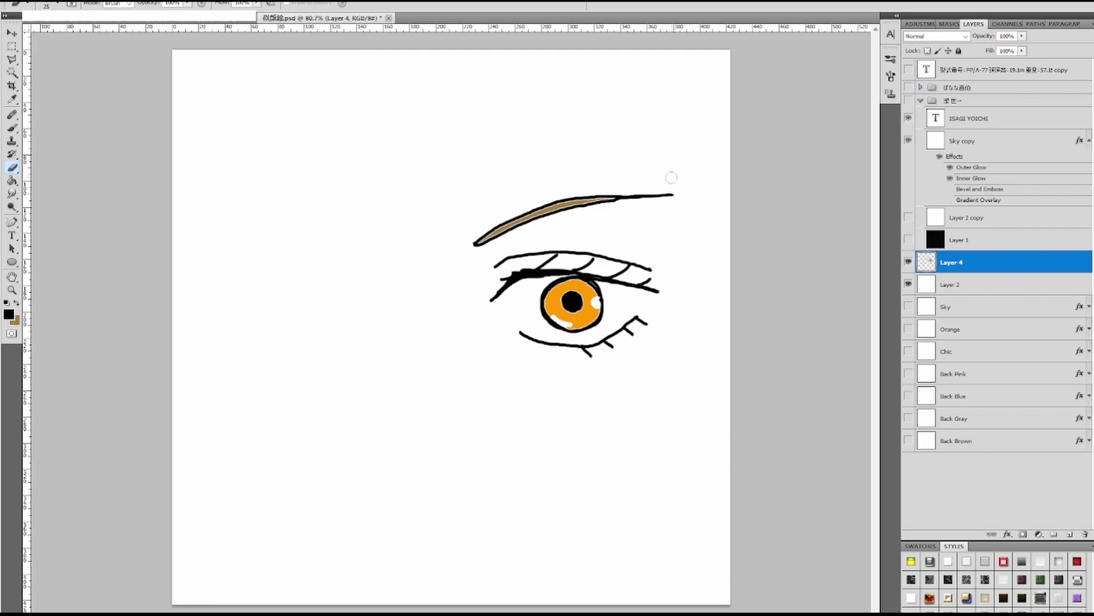
- Select the whole eye and eyebrow on Layer 4 with a rectangular marquee, copy it and paste it as a new layer
click(13, 46)
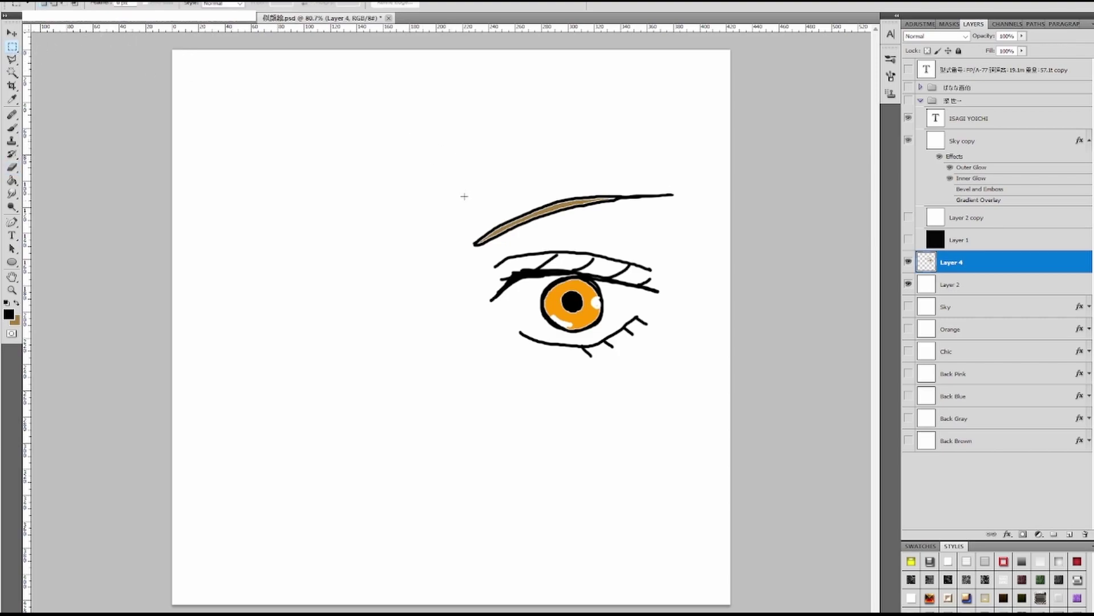
drag(456, 153, 699, 362)
key(alt+e)
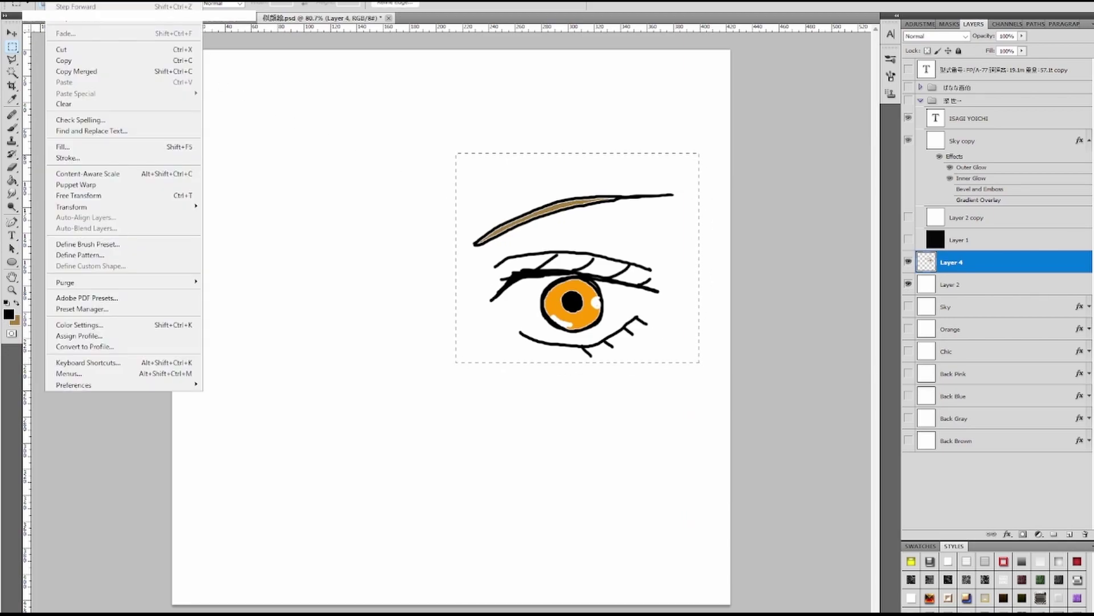
click(64, 61)
key(alt+e)
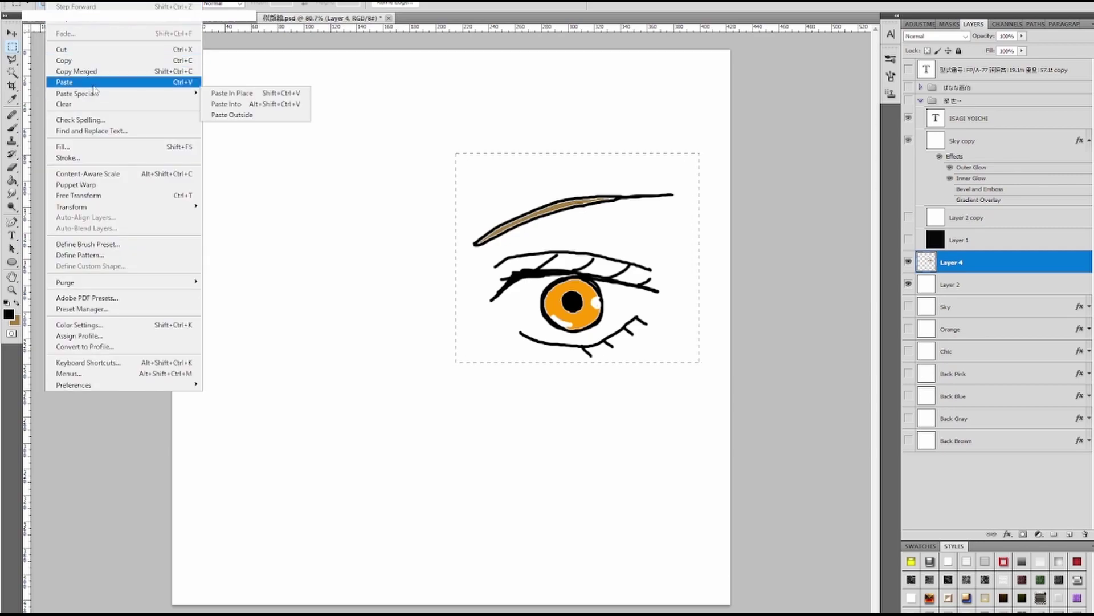
click(99, 81)
- Flip the pasted eye horizontally and place it on the left half of the canvas, rotated slightly counterclockwise to mirror the original
key(ctrl+t)
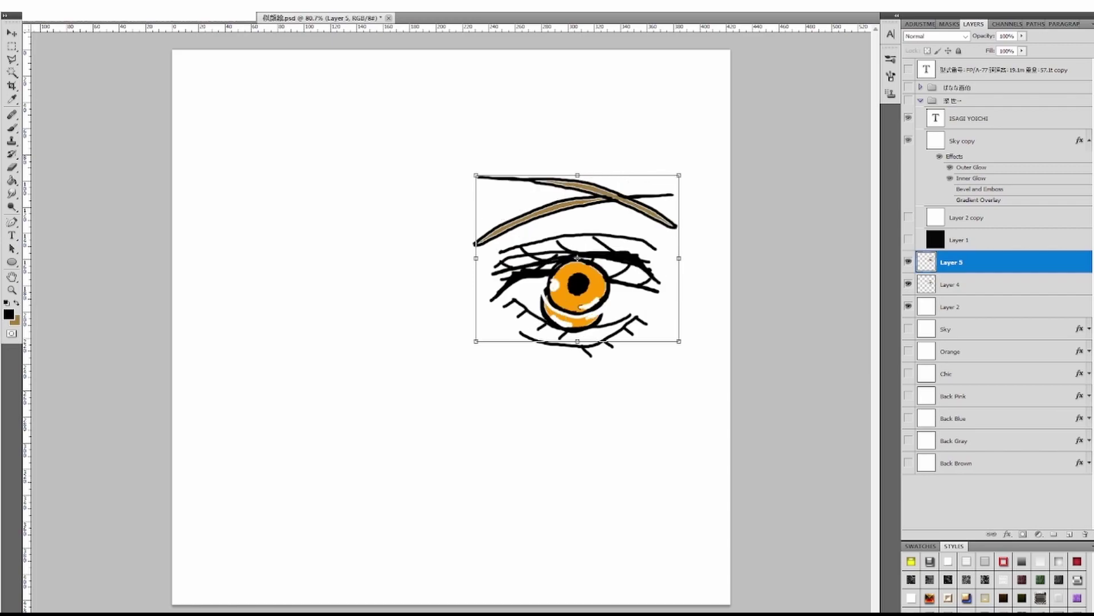
drag(510, 238, 266, 268)
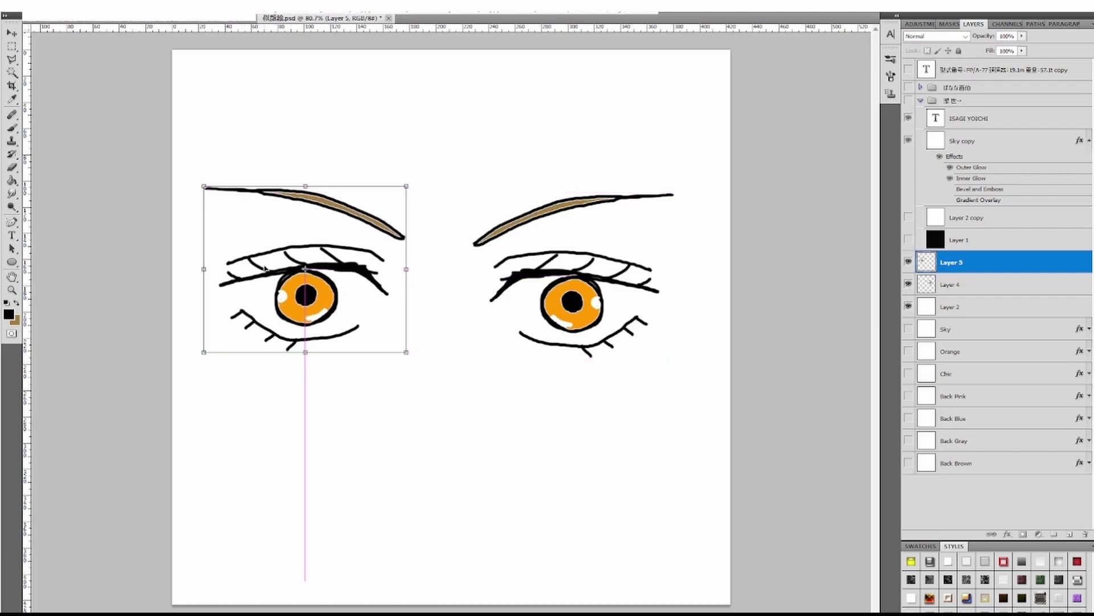
drag(216, 365, 231, 374)
drag(277, 285, 280, 288)
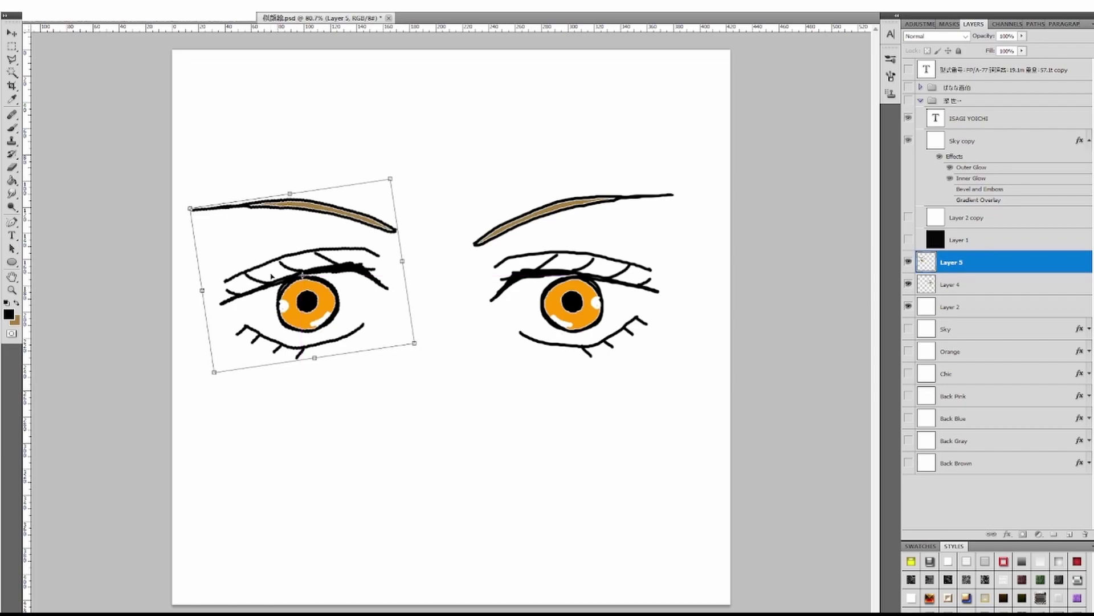
key(Return)
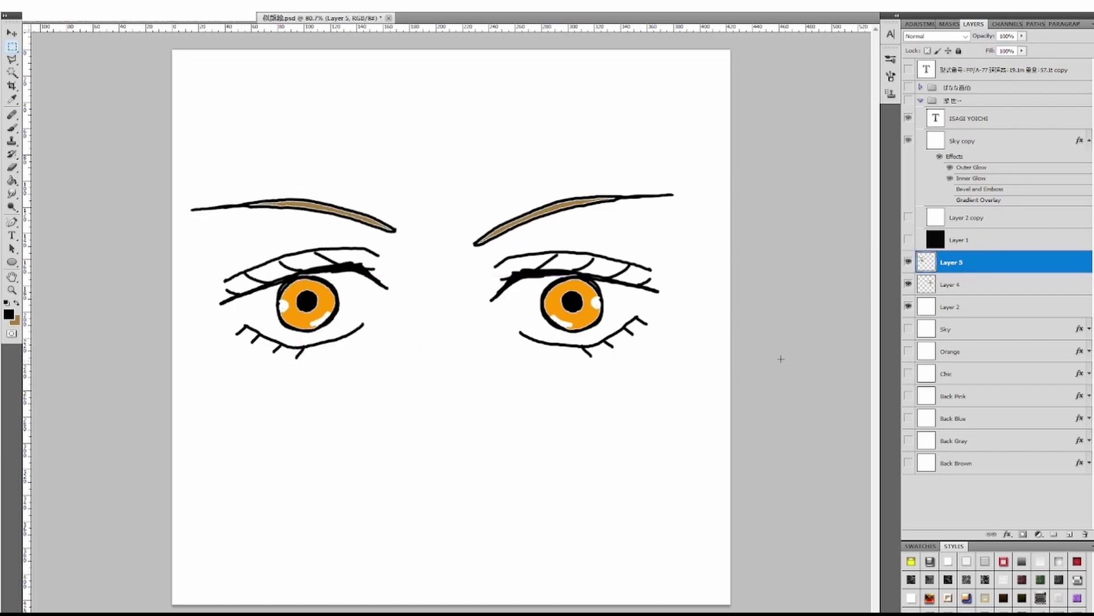
- Rotate the original eye on Layer 4 slightly clockwise to match the mirrored one
click(928, 288)
key(ctrl+t)
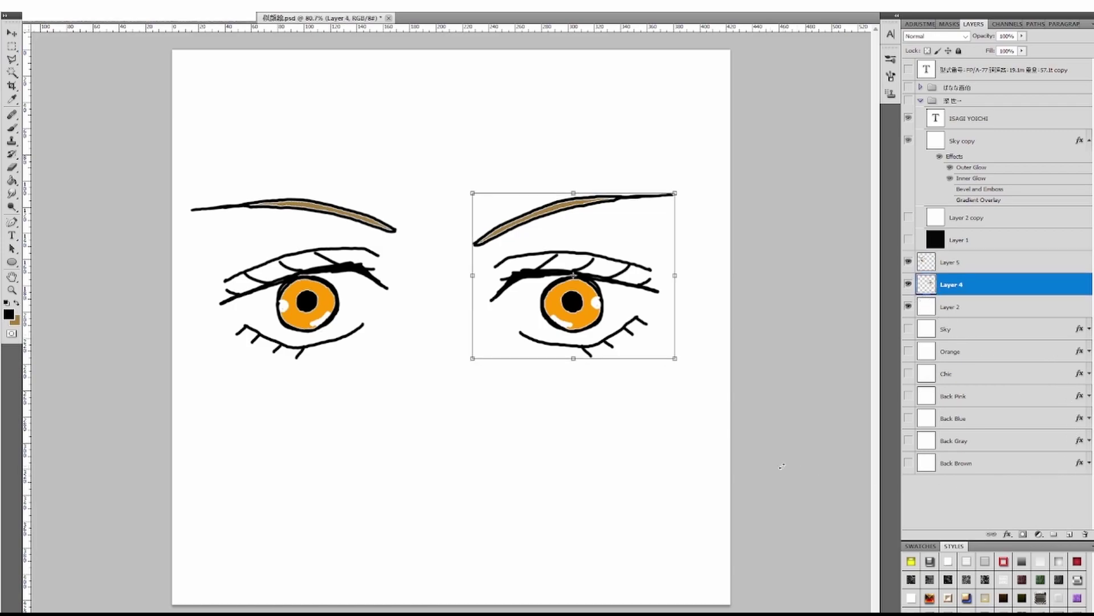
drag(659, 464, 660, 479)
key(Return)
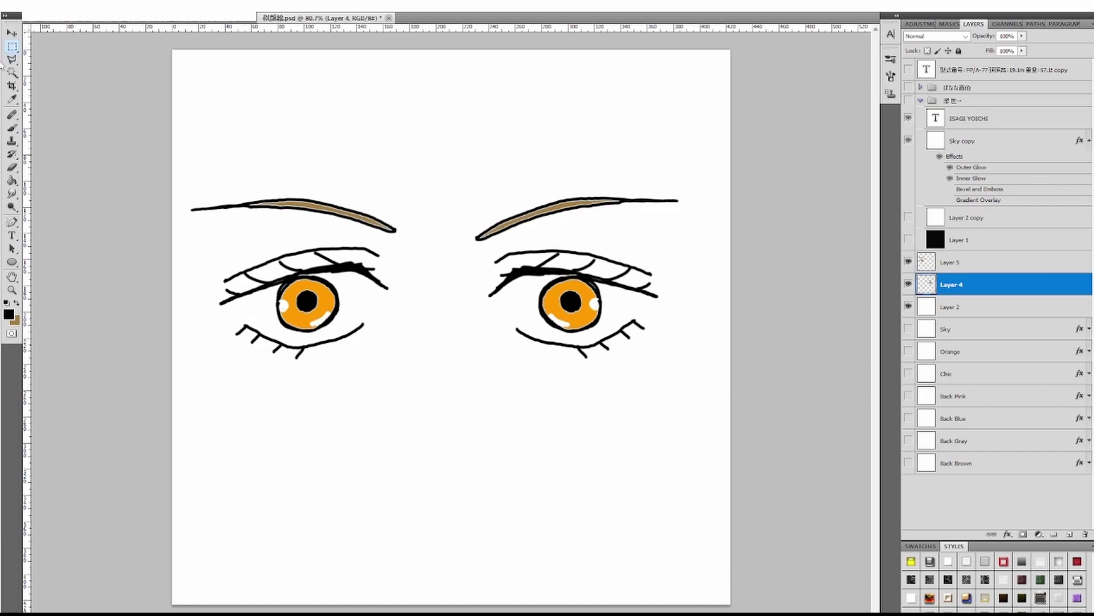
- Select the orange iris on Layer 4 with the Magic Wand and try the Dark Red Bevel style on the layer
click(12, 72)
drag(989, 540, 987, 403)
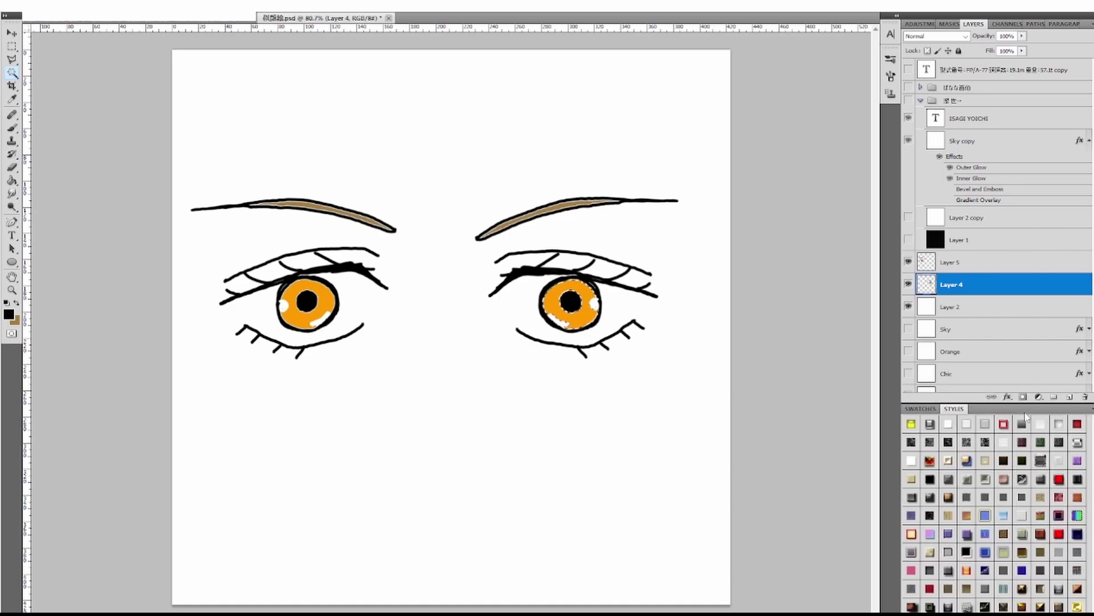
click(1040, 552)
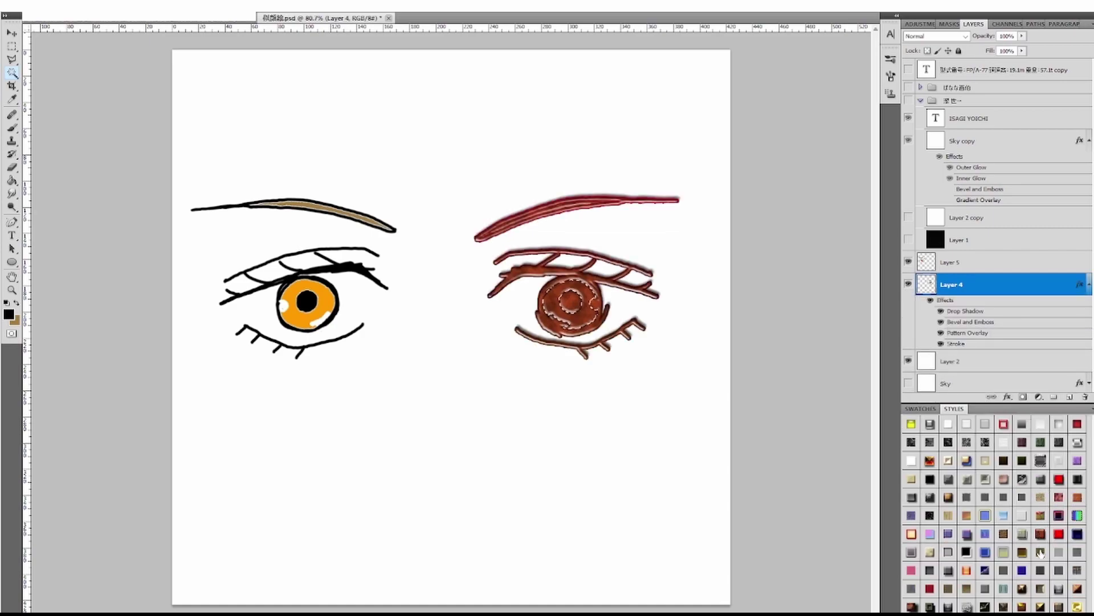
key(ctrl+z)
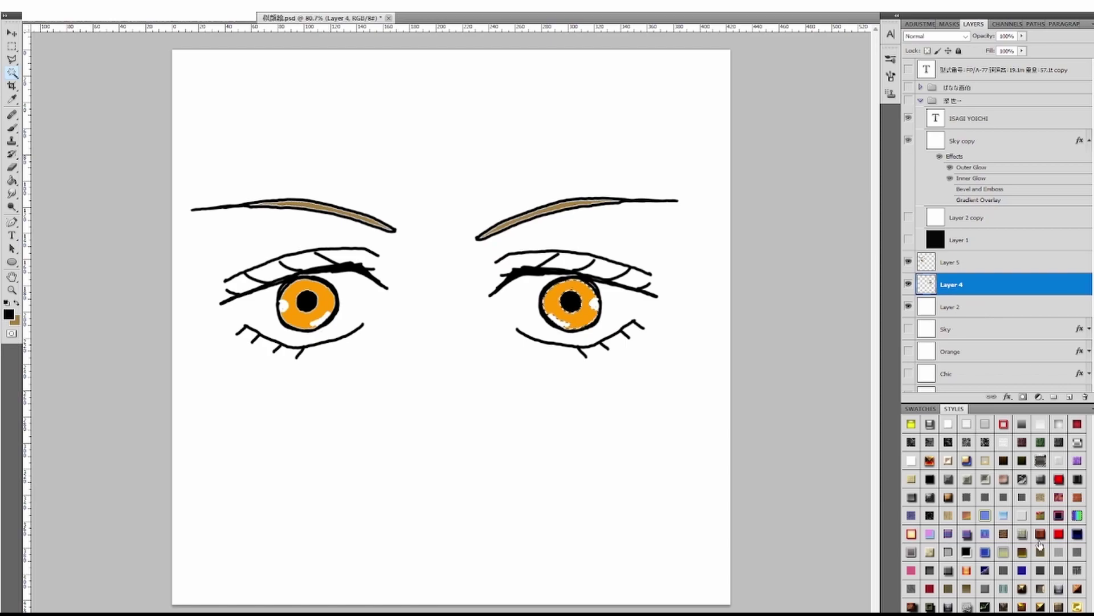
- Copy the selected iris, paste it in place as a new layer and apply the Dark Red Bevel style to it
key(alt+e)
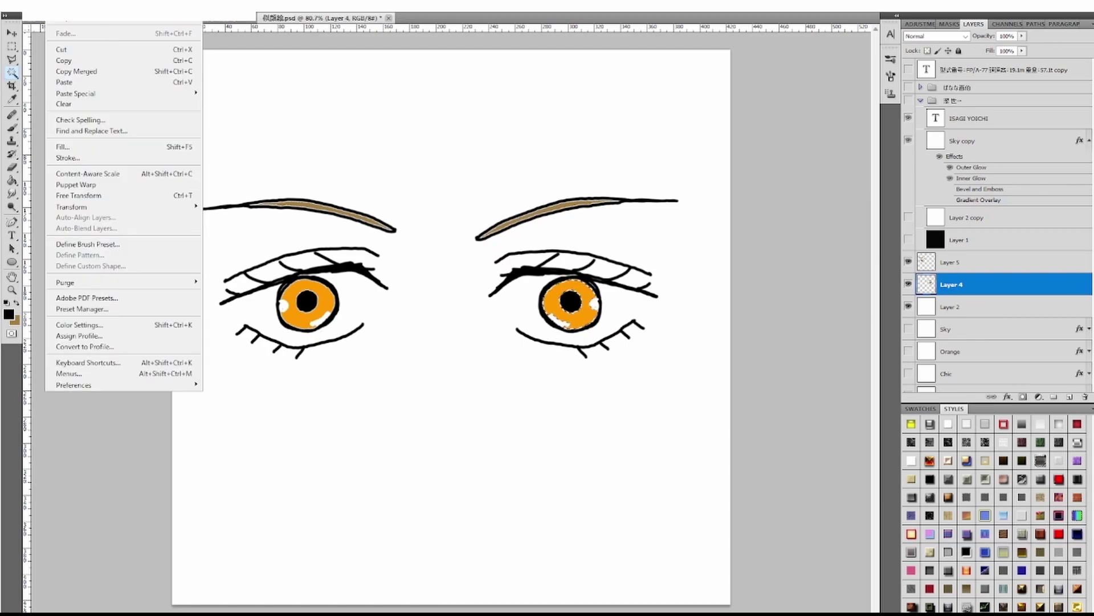
click(80, 61)
key(alt+e)
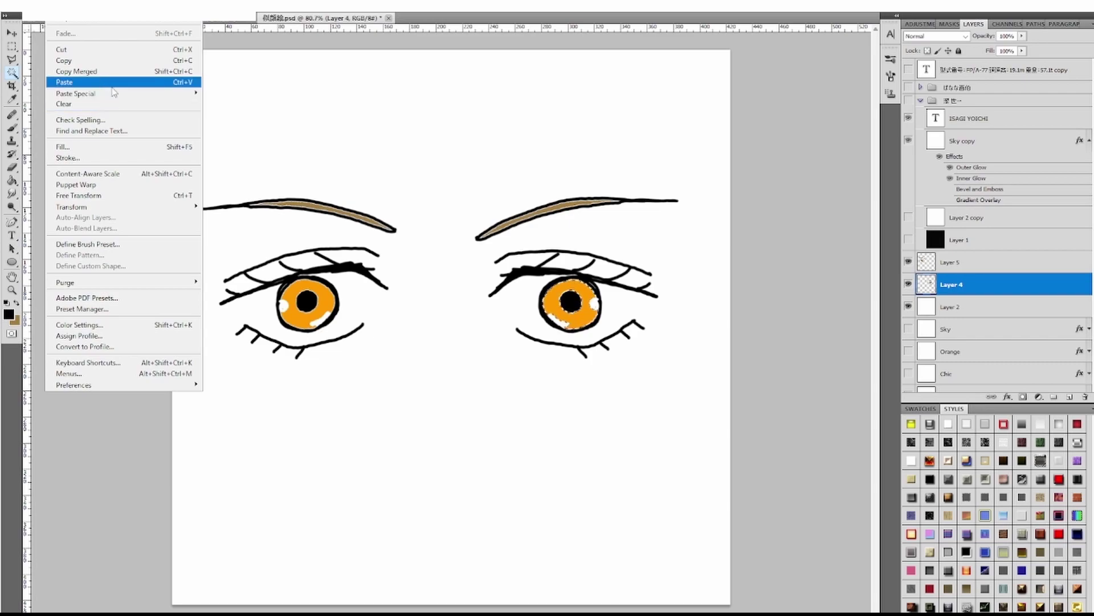
mouse_move(112, 93)
click(251, 95)
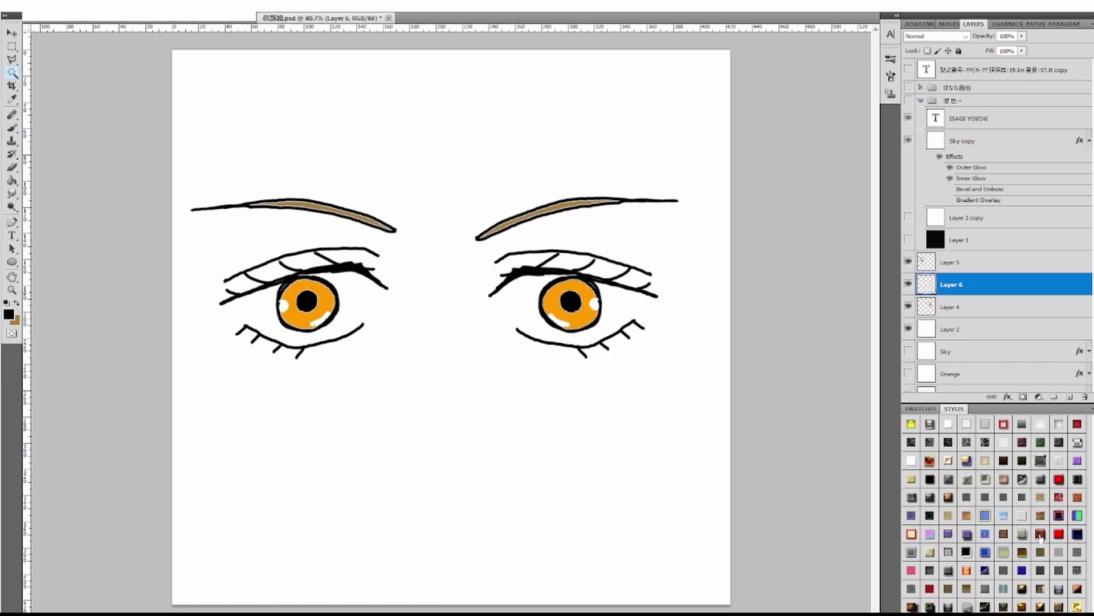
click(1039, 534)
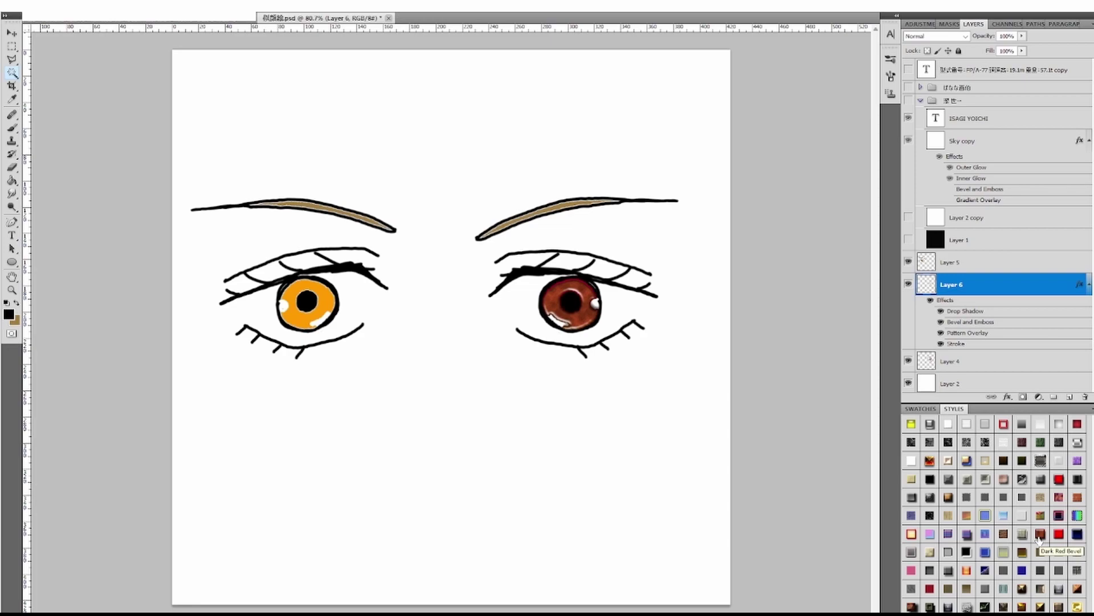
- Try several preset styles on the Layer 6 iris, including brick, wood, dark green and dark brown looks, and reapply Dark Red Bevel
click(1076, 499)
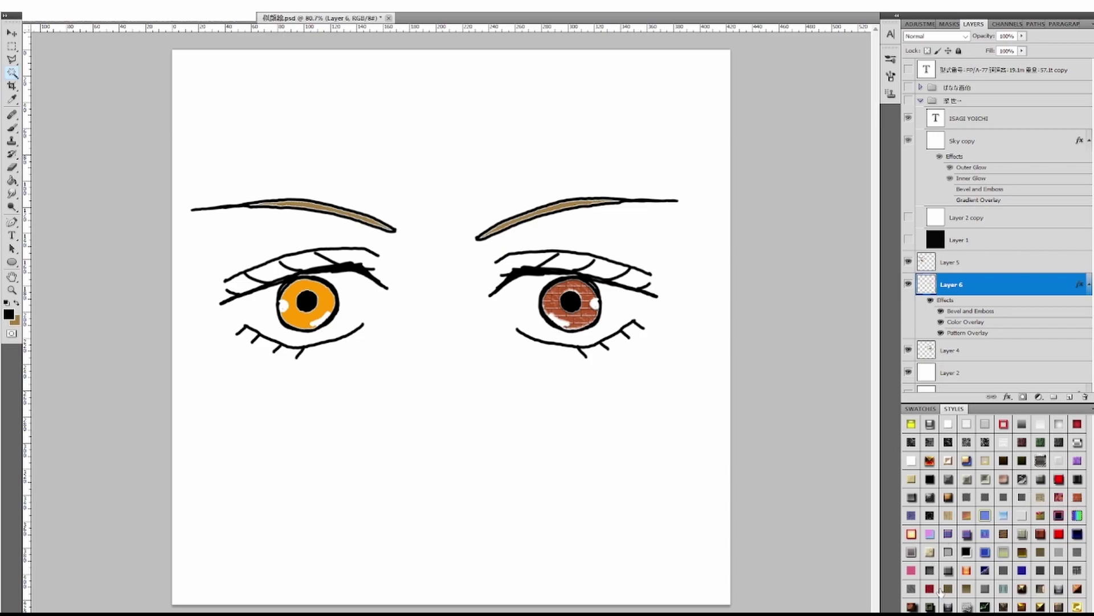
click(1005, 537)
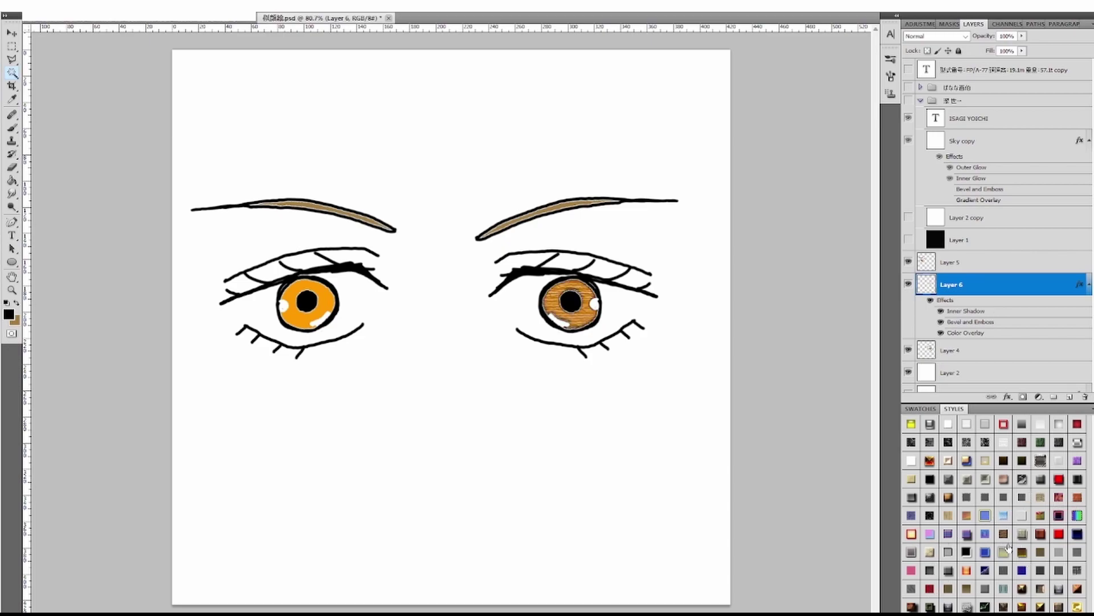
click(930, 459)
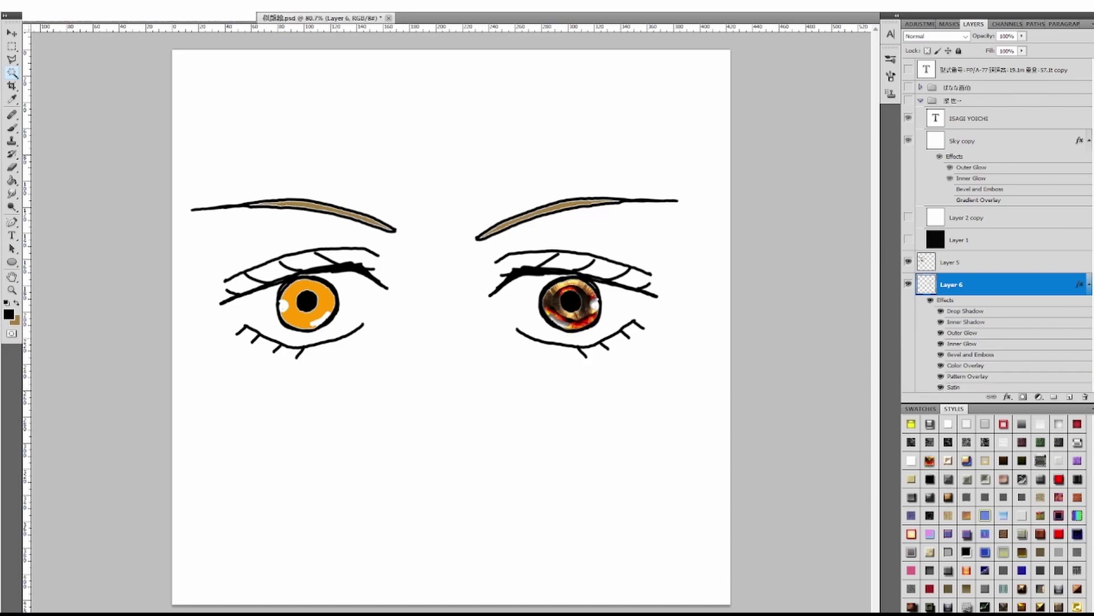
scroll(995, 513, down, 3)
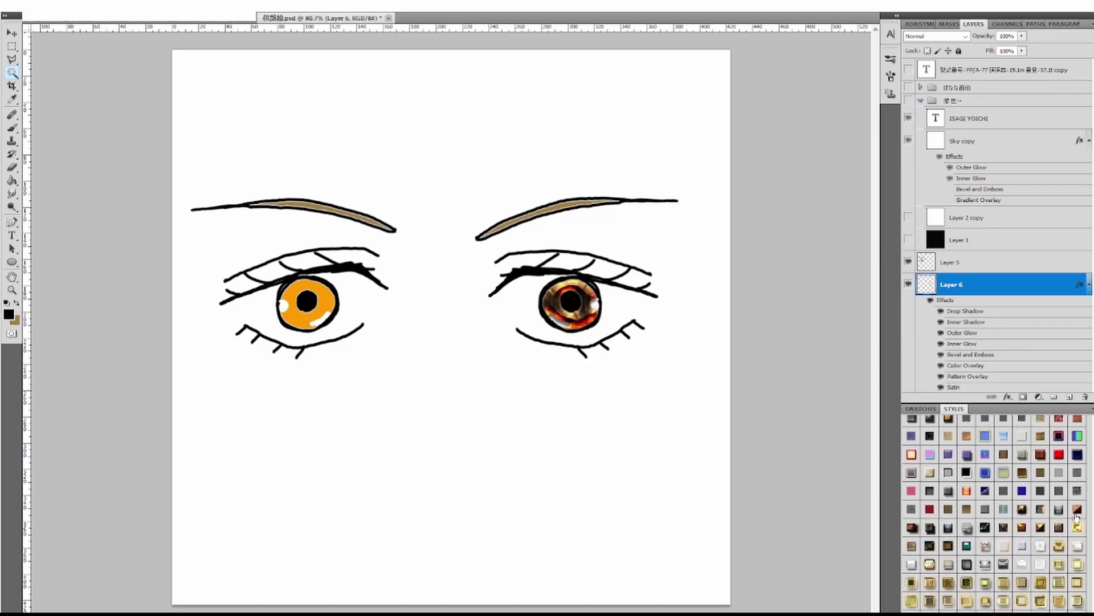
click(1059, 547)
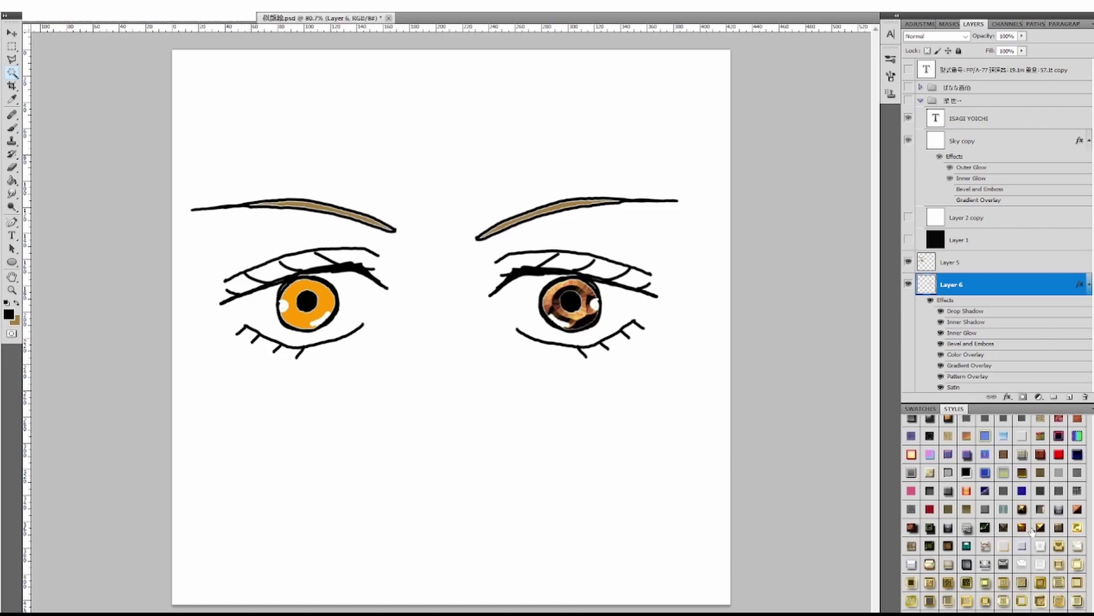
click(913, 538)
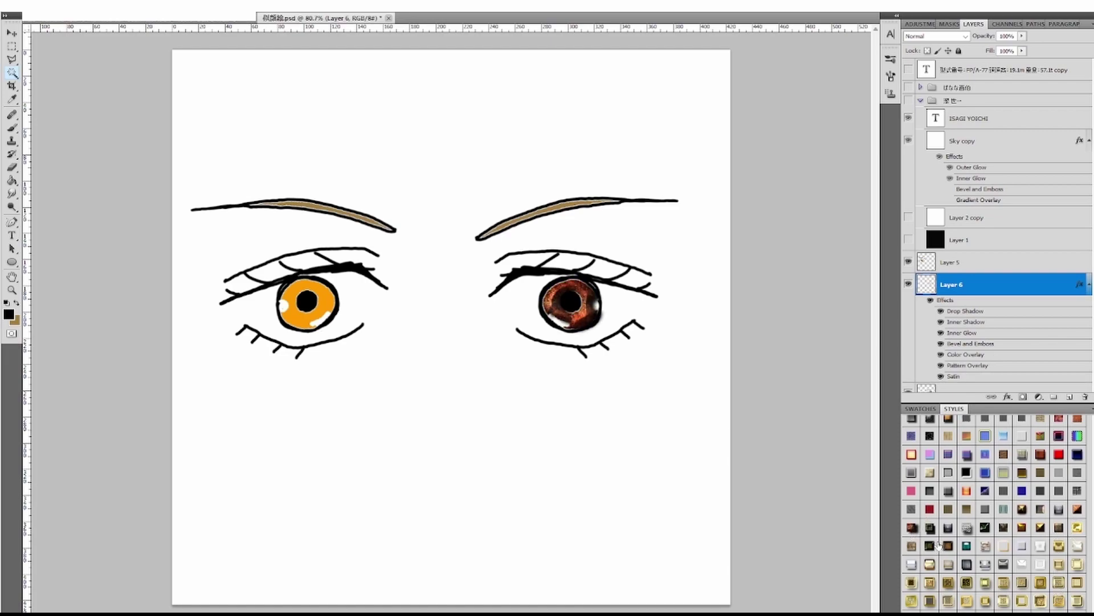
click(931, 546)
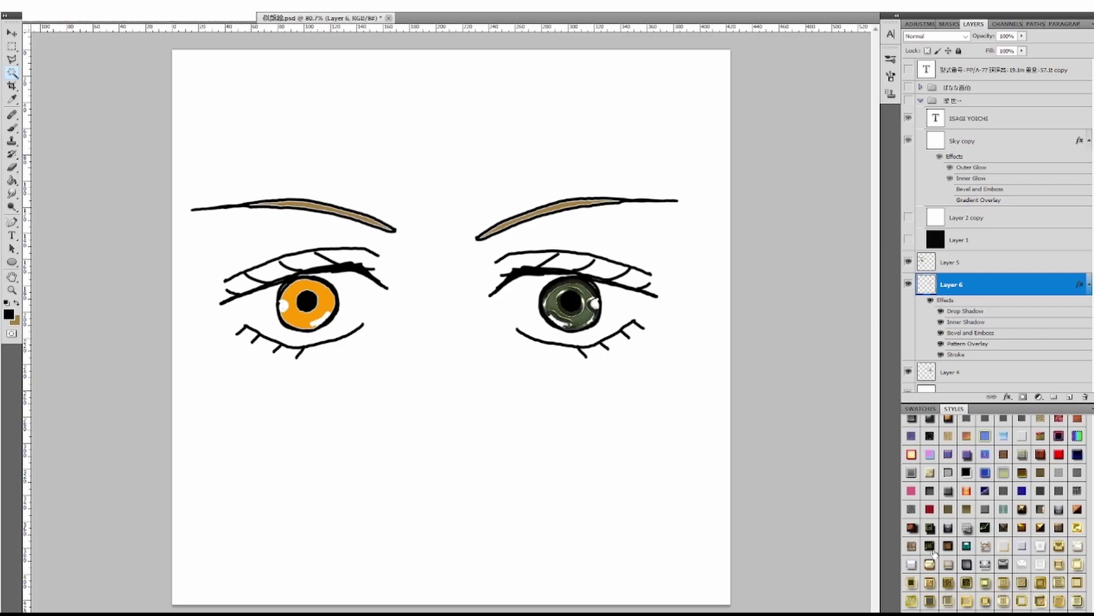
click(948, 548)
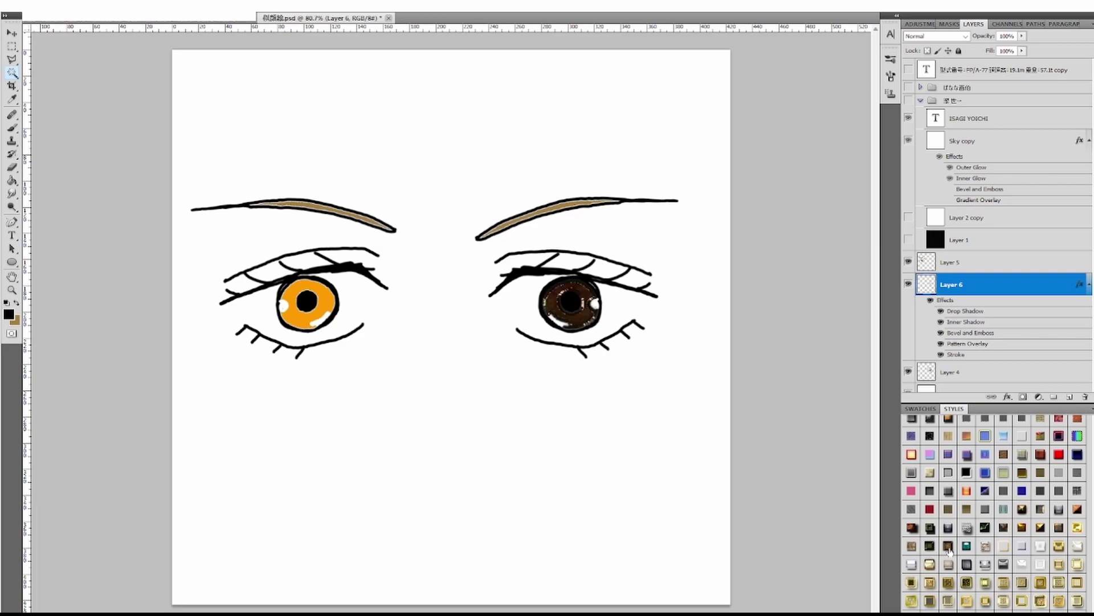
click(912, 546)
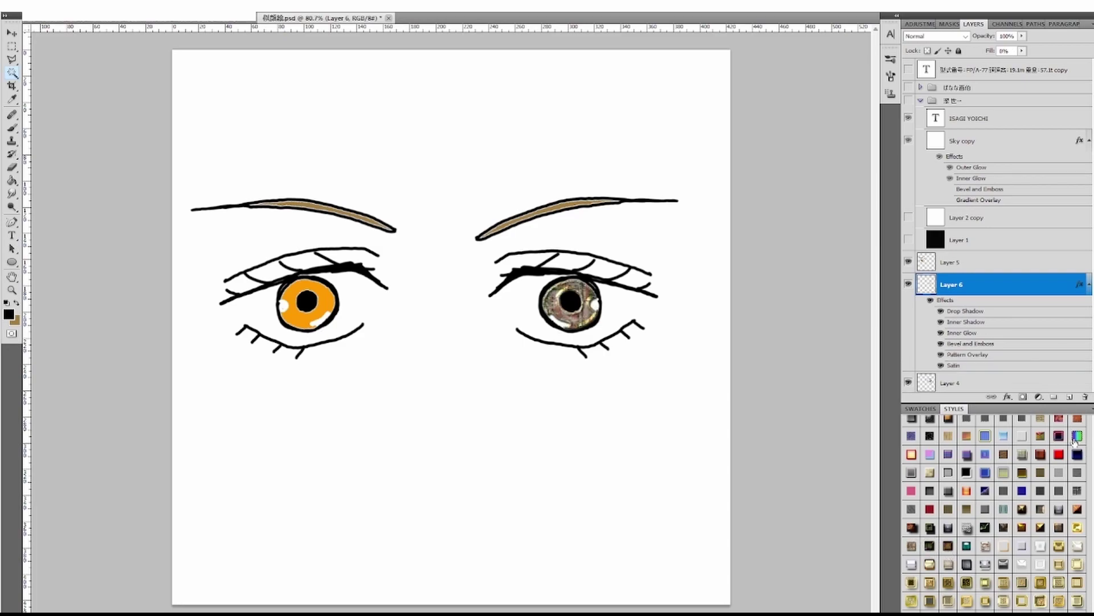
click(1077, 421)
click(1046, 458)
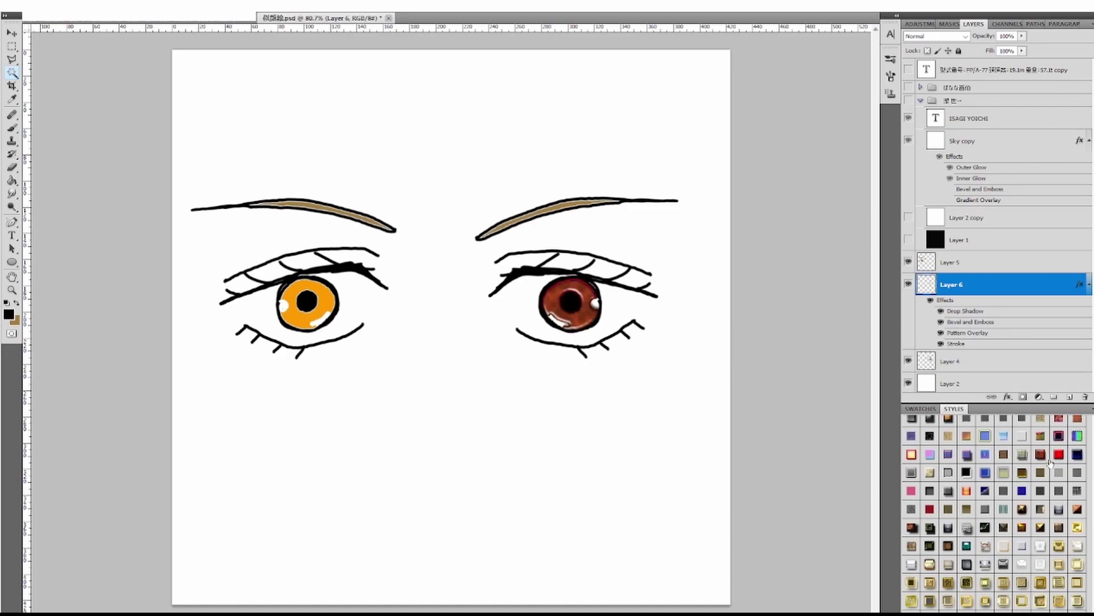
- Apply the preset style with the dark-brown-to-pale copper gradient to the iris on Layer 6
scroll(995, 513, down, 5)
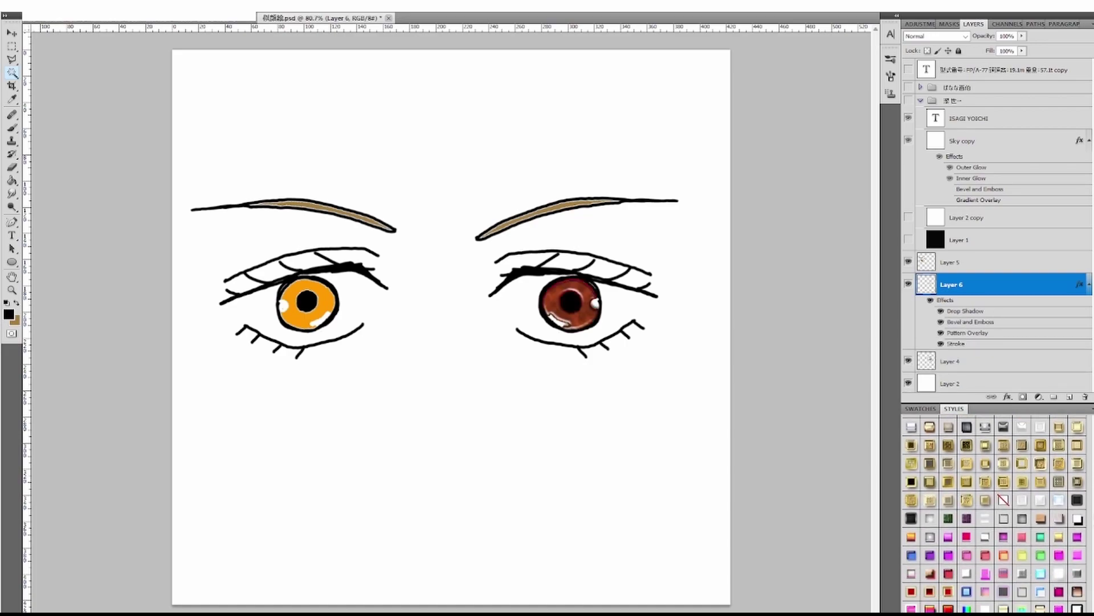
scroll(1079, 497, down, 1)
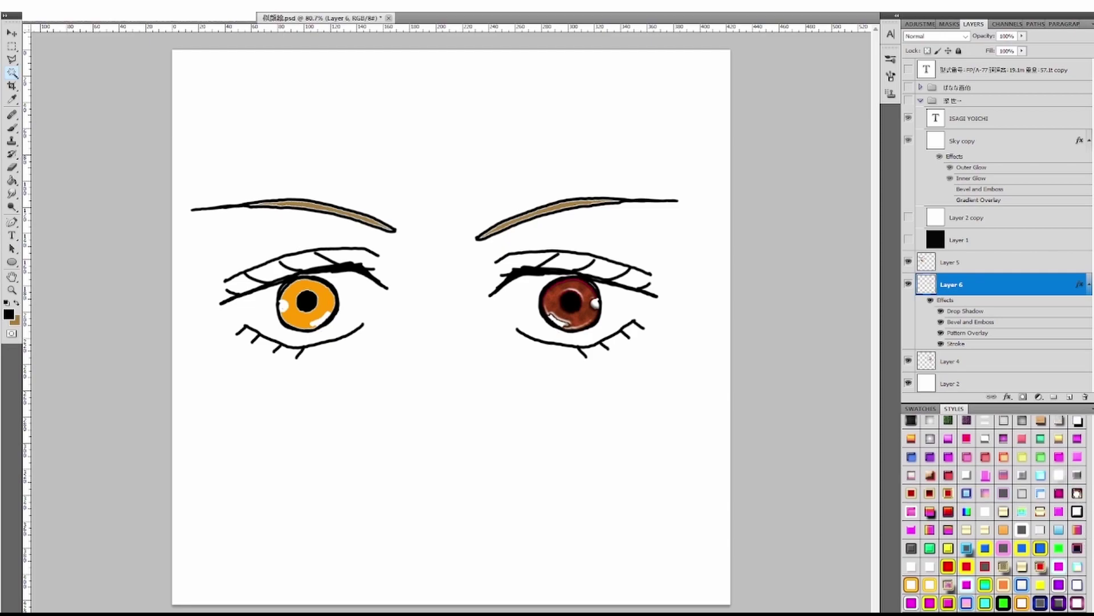
click(1077, 494)
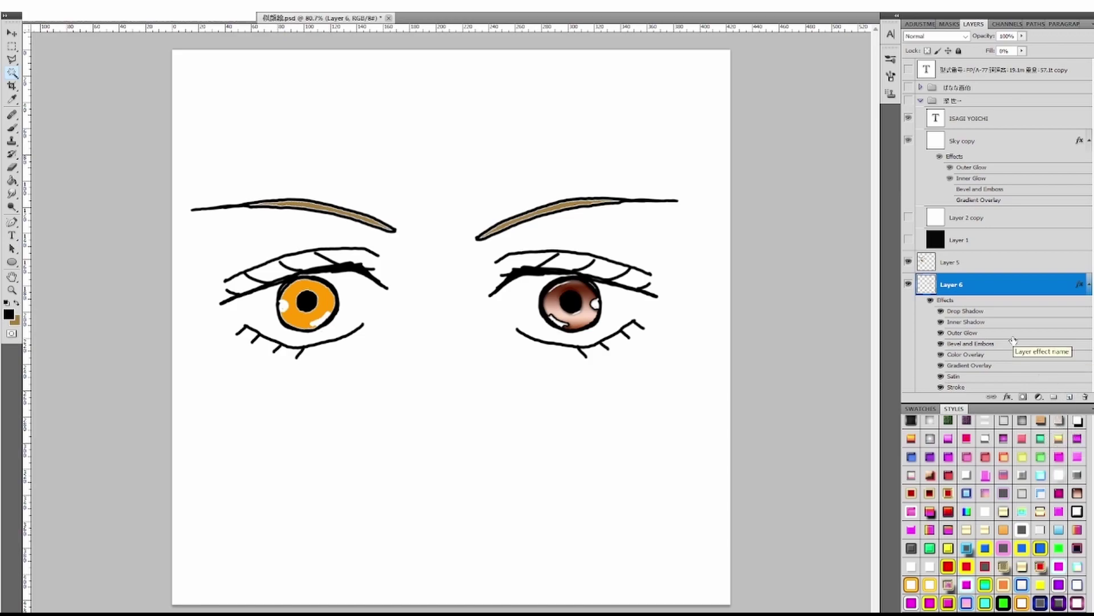
- Switch Bevel and Emboss off and back on for Layer 6 and set the Gradient Overlay scale to 150%
click(941, 343)
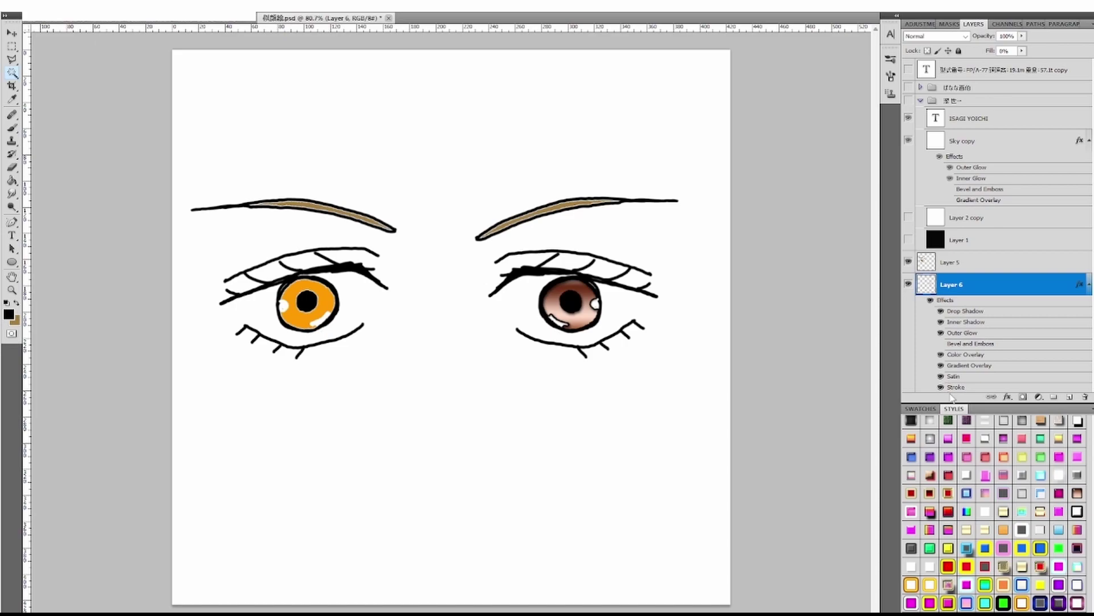
double_click(976, 365)
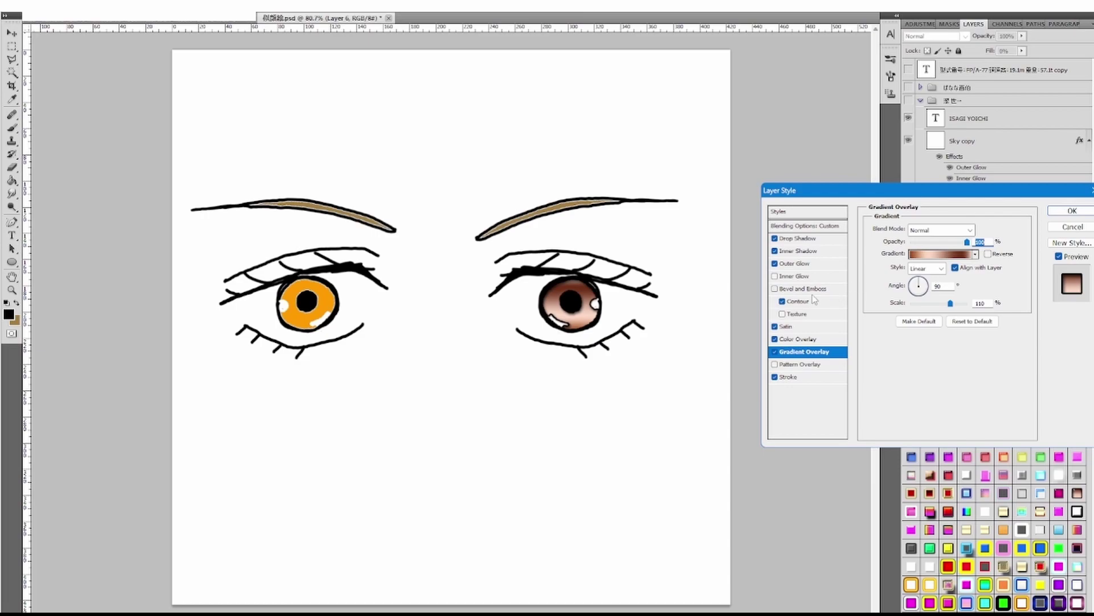
click(782, 314)
click(782, 314)
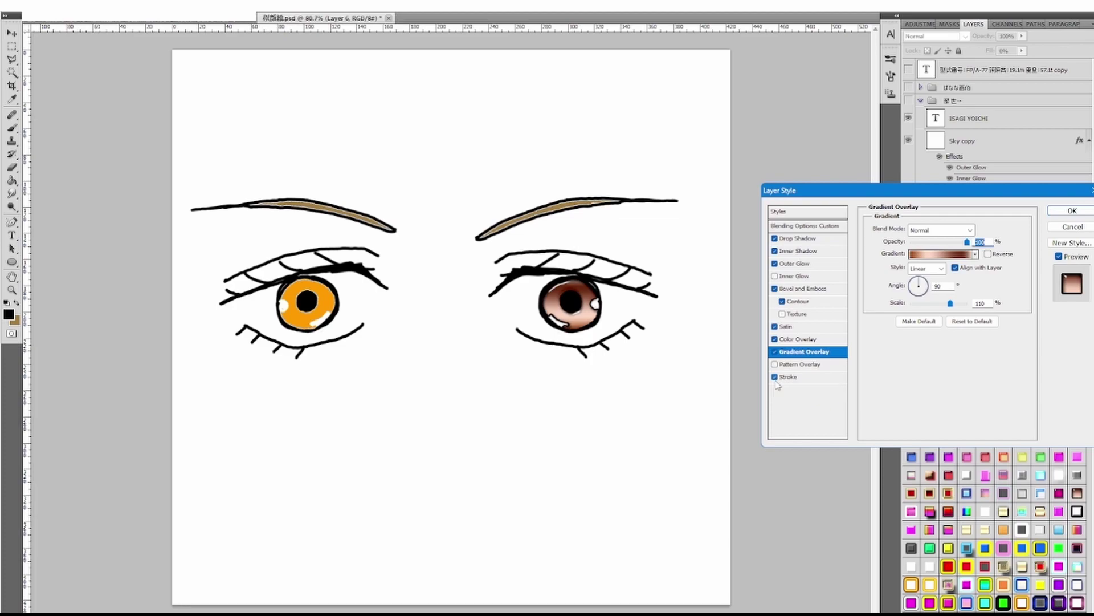
drag(951, 303, 967, 305)
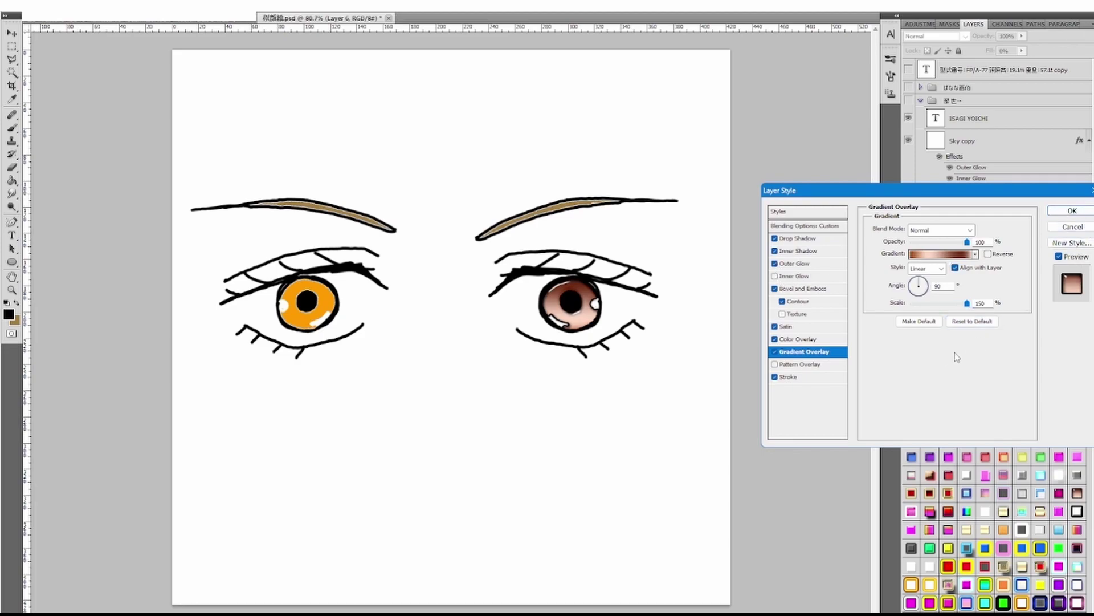
click(1081, 211)
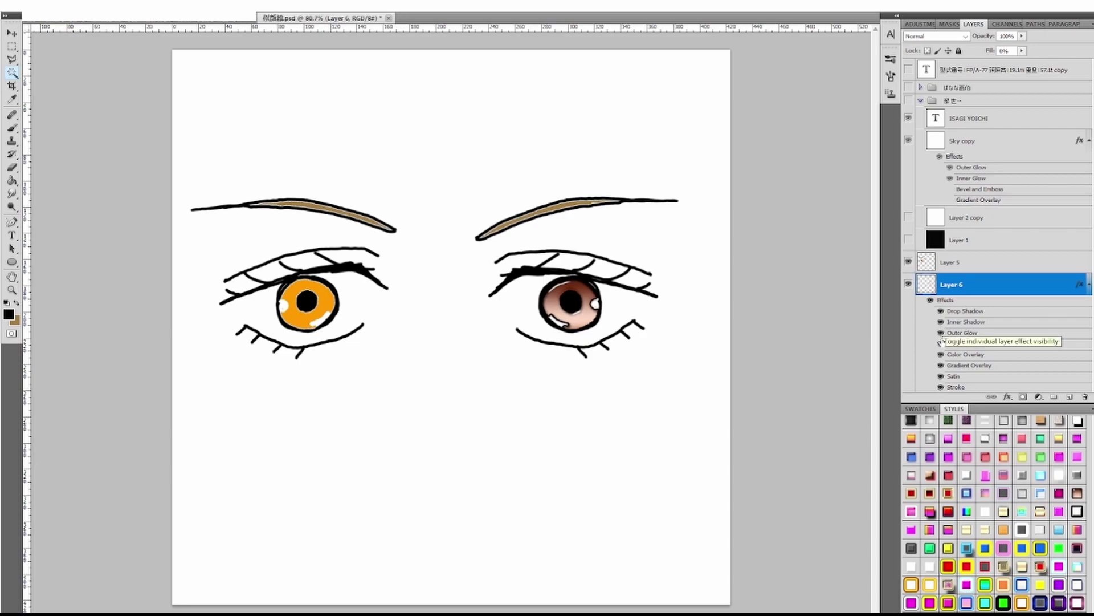
- Toggle the visibility of individual Layer 6 effects, including Gradient Overlay, to compare their influence on the iris
click(940, 343)
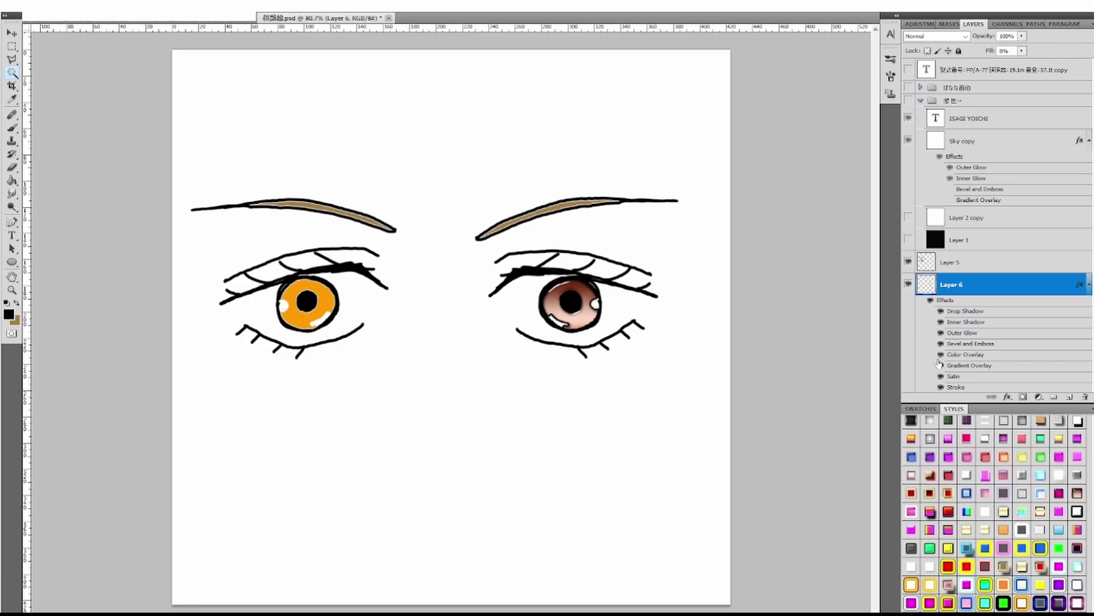
click(941, 354)
click(941, 354)
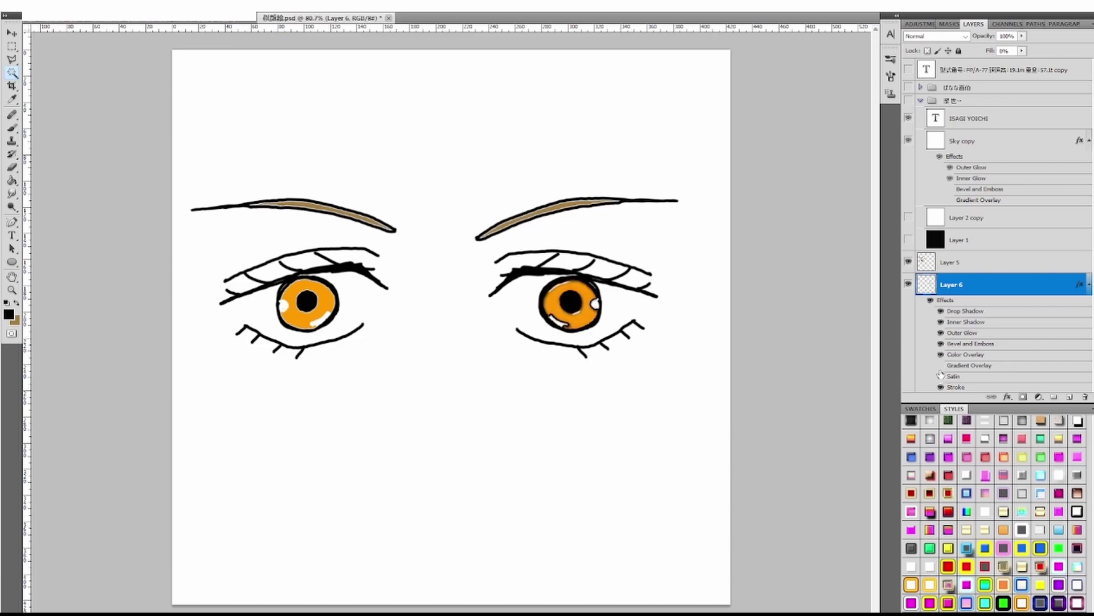
click(941, 365)
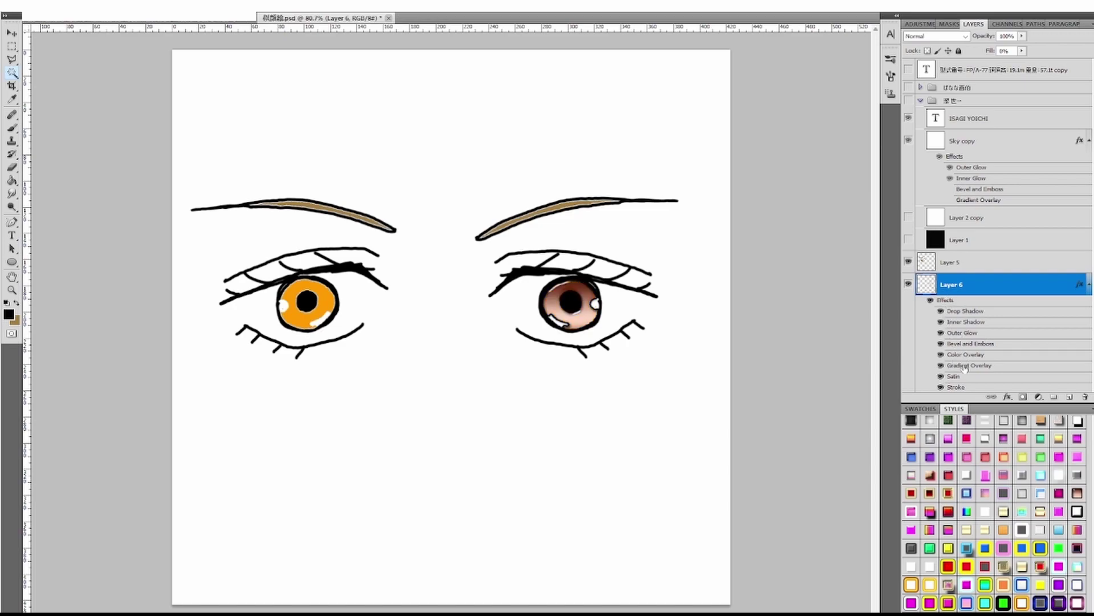
- Recolour the 0% and 83% stops of Layer 6's Gradient Overlay with the orange sampled from the other eye's iris
double_click(964, 366)
click(958, 255)
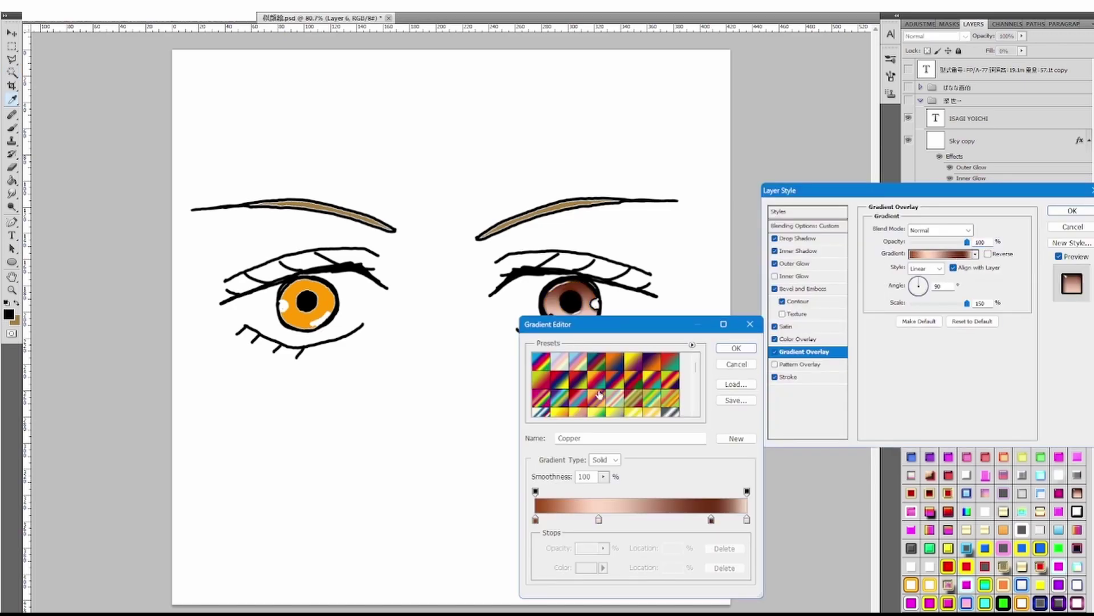
click(536, 519)
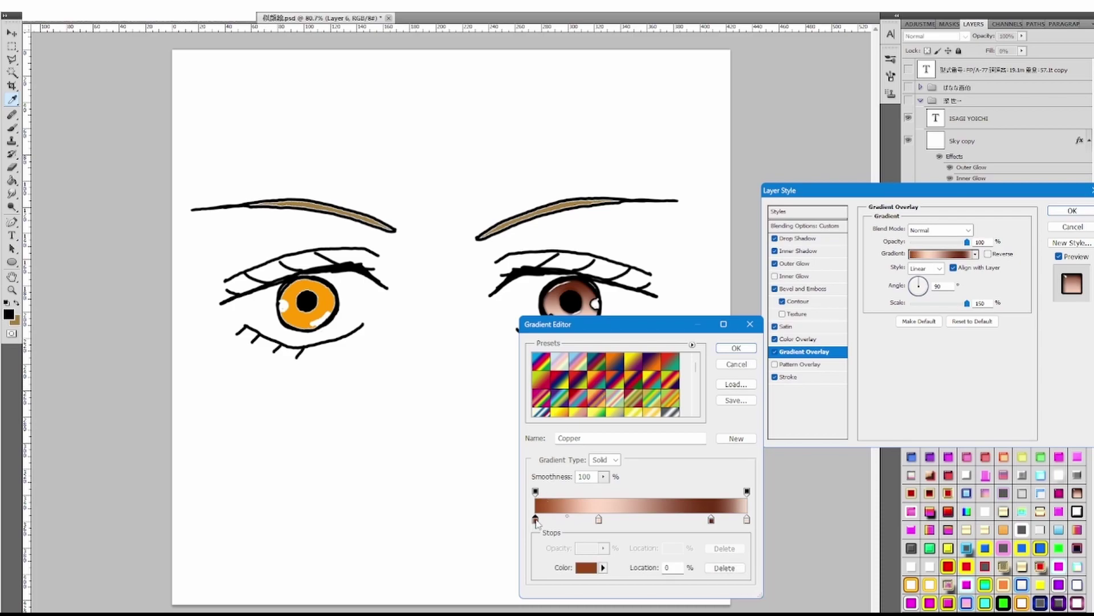
click(362, 346)
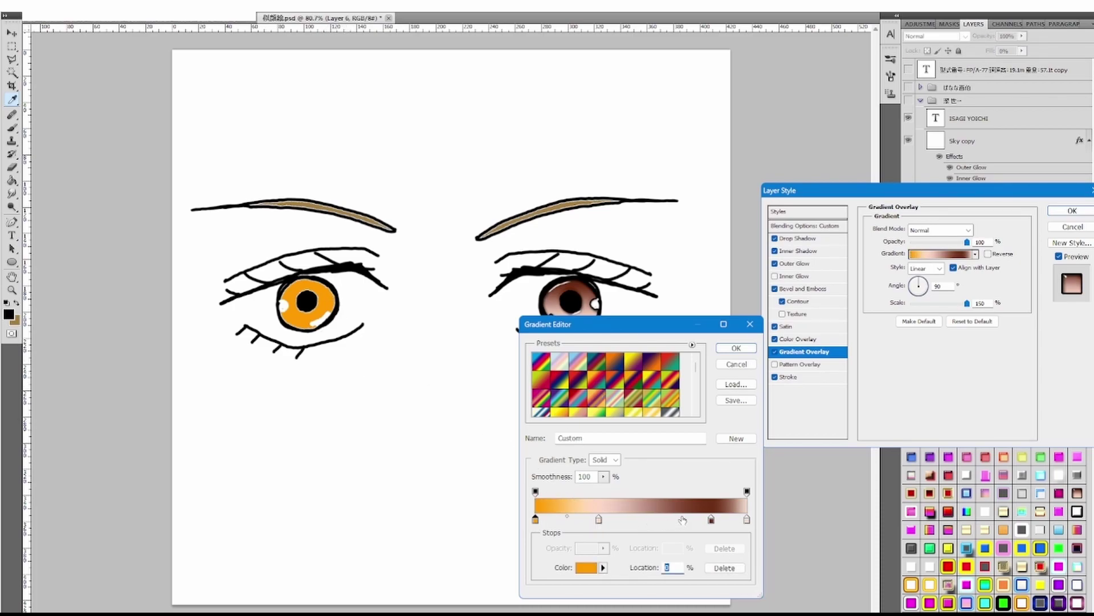
click(712, 519)
click(357, 338)
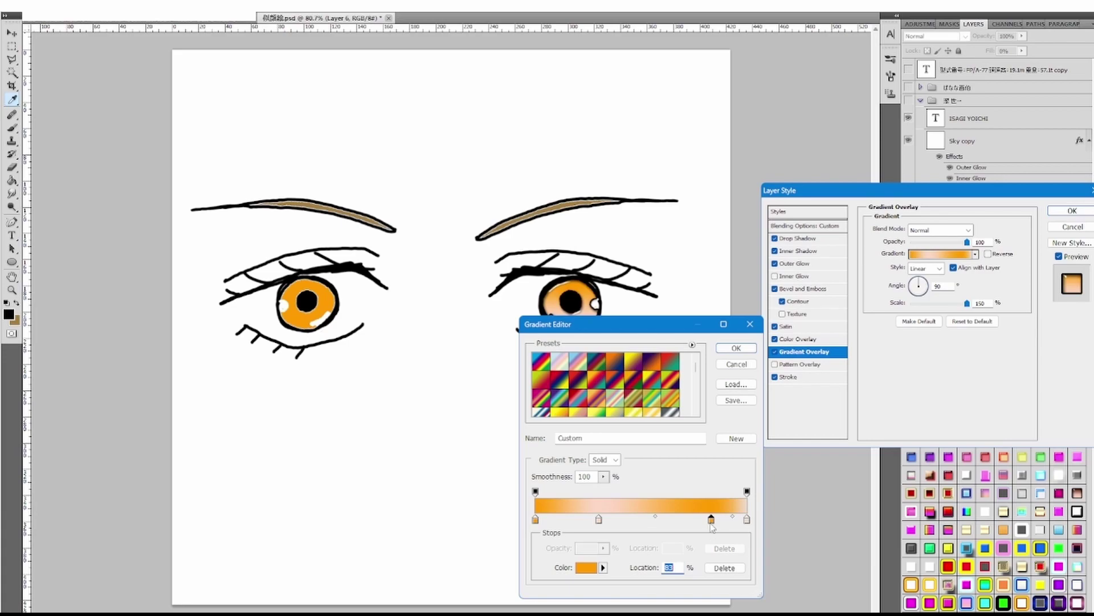
- Change the 83% stop of the overlay gradient to brown #a47120 after trying other brown shades
click(587, 567)
click(818, 426)
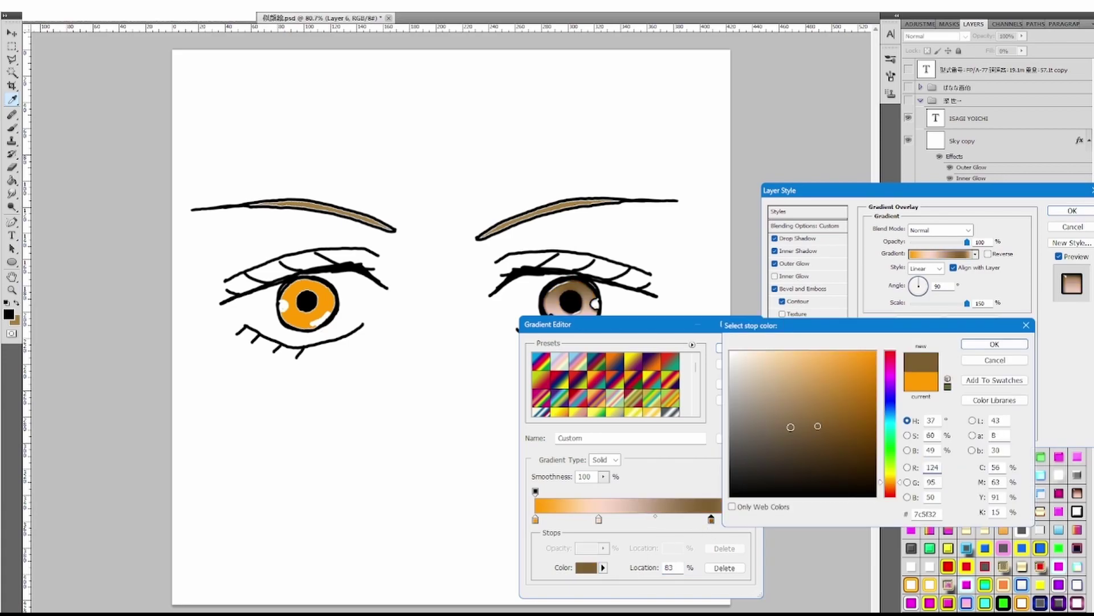
click(827, 405)
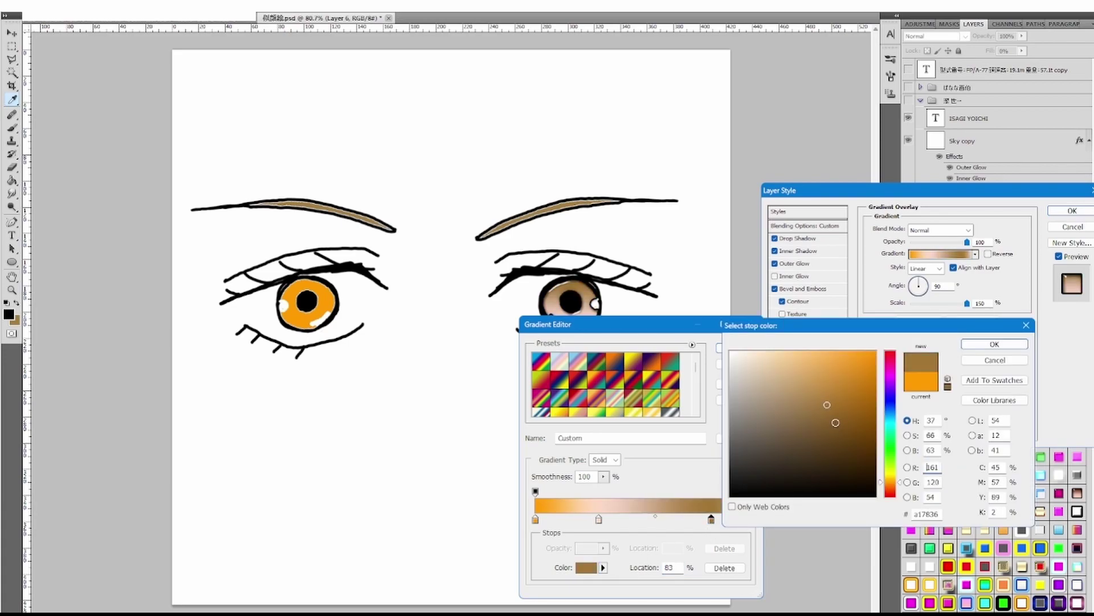
click(837, 375)
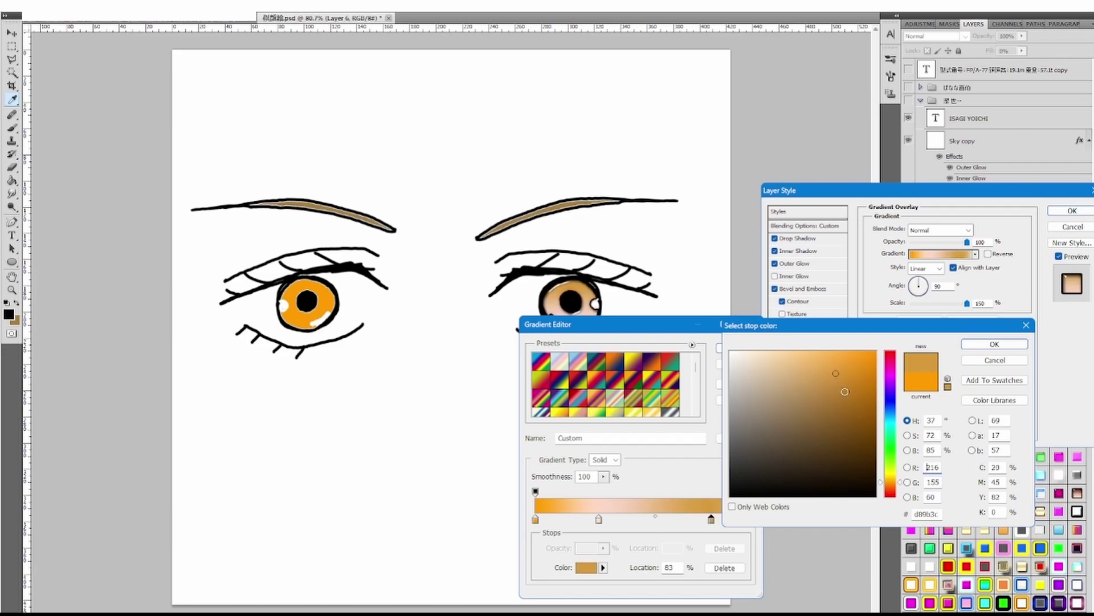
click(845, 391)
click(848, 403)
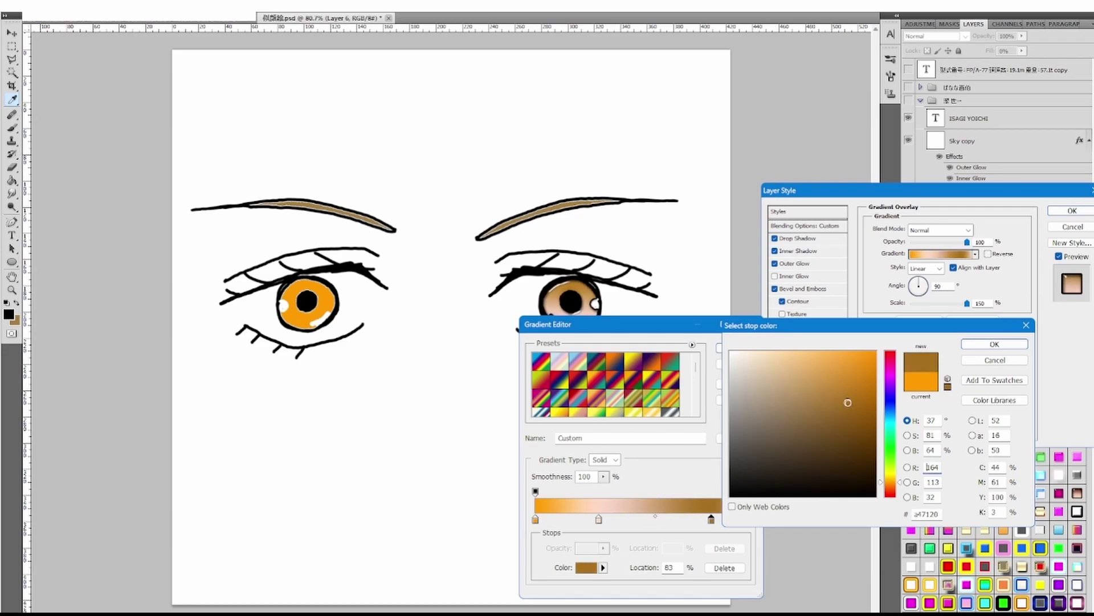
click(1014, 346)
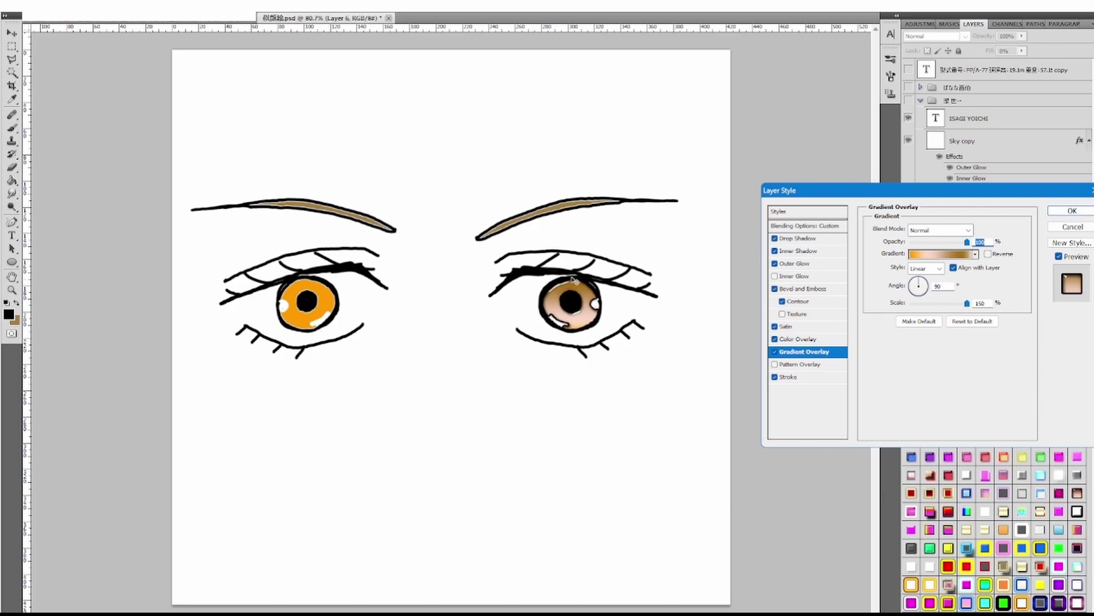
- Add a stop at 85% to the overlay gradient and colour it and the 82% stop with the other iris's orange
click(968, 254)
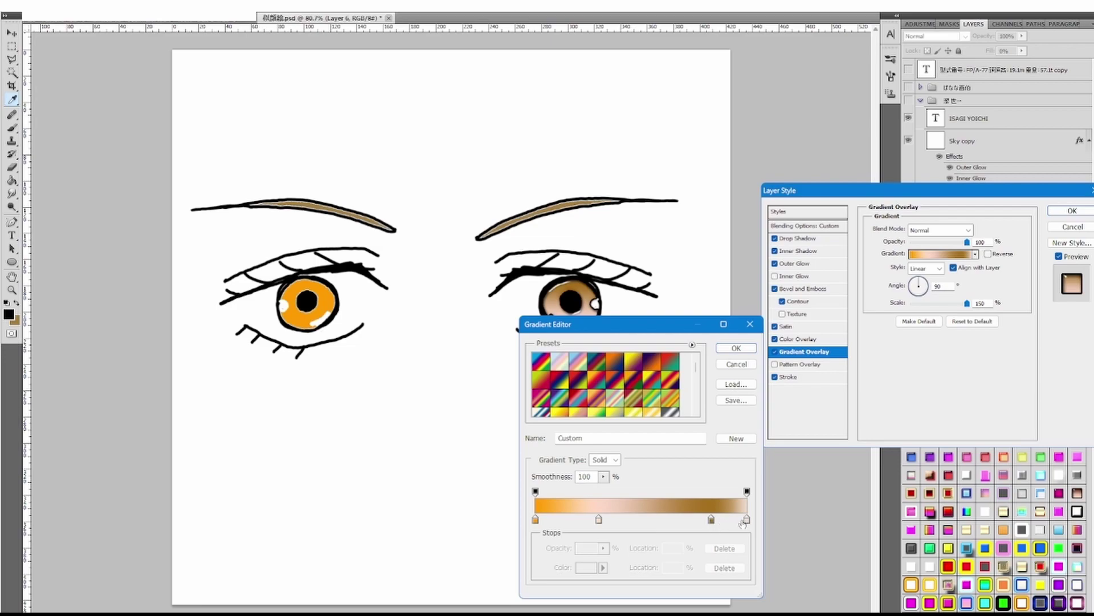
click(713, 519)
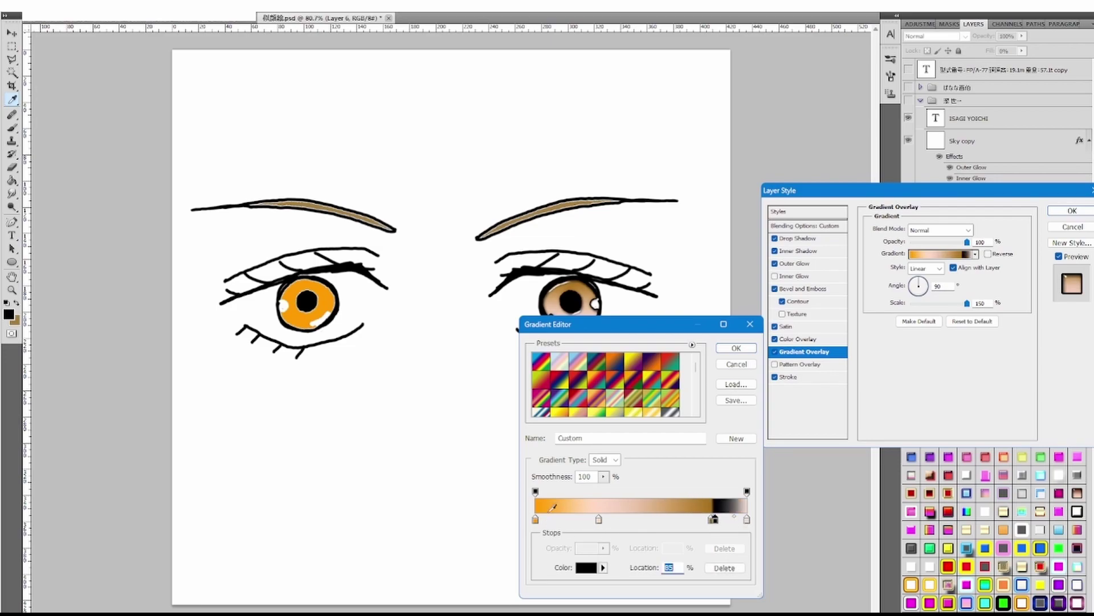
click(323, 290)
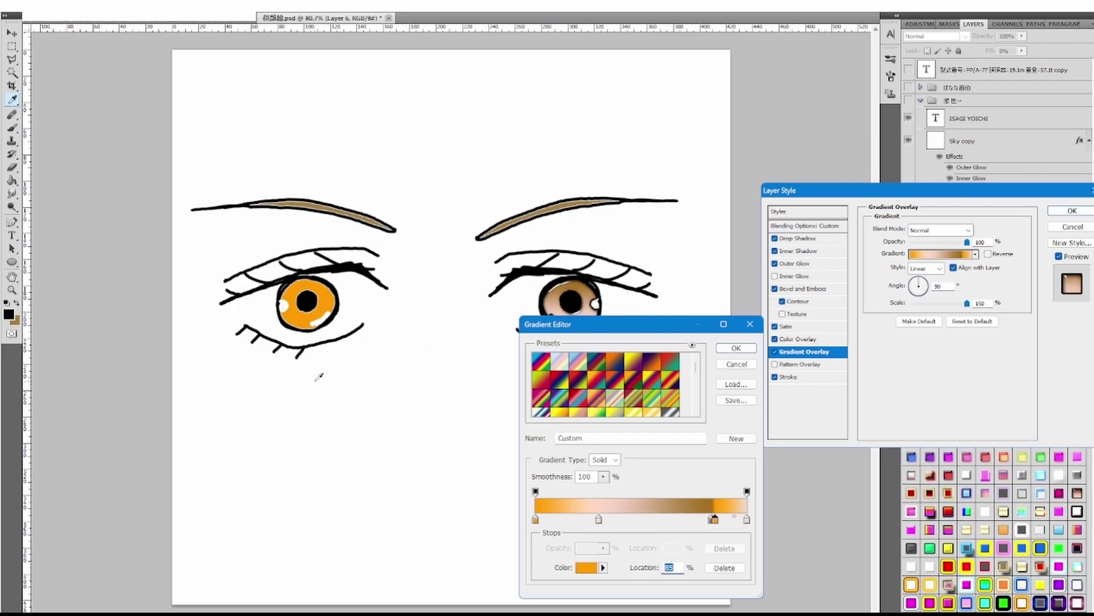
click(709, 519)
click(339, 302)
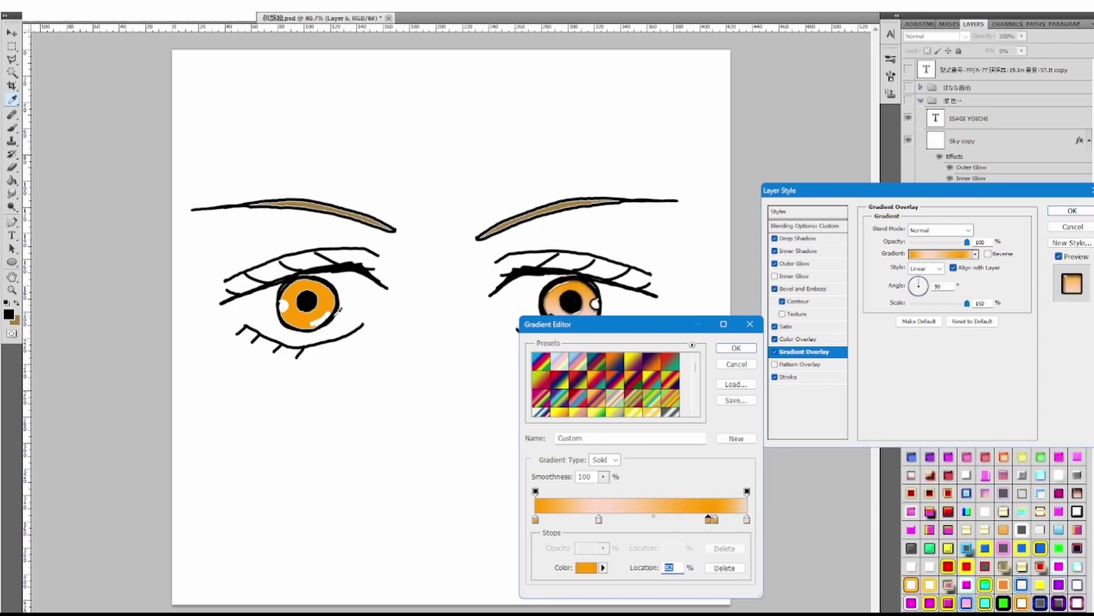
click(746, 348)
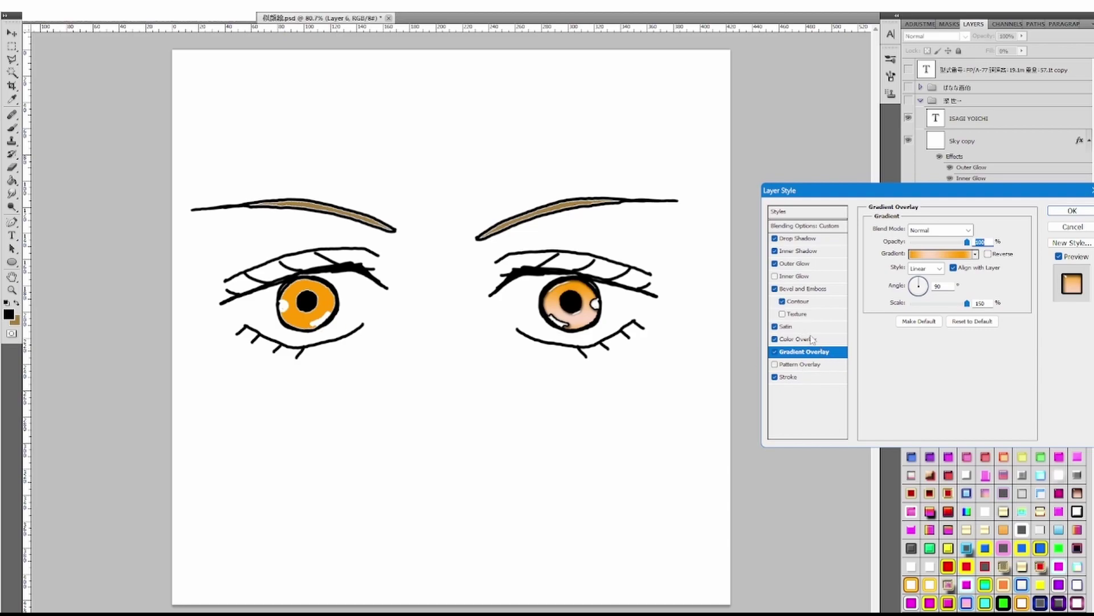
- Discard the open Layer Style edits and strip all effects from Layer 6 with the empty style preset
click(775, 289)
click(1051, 228)
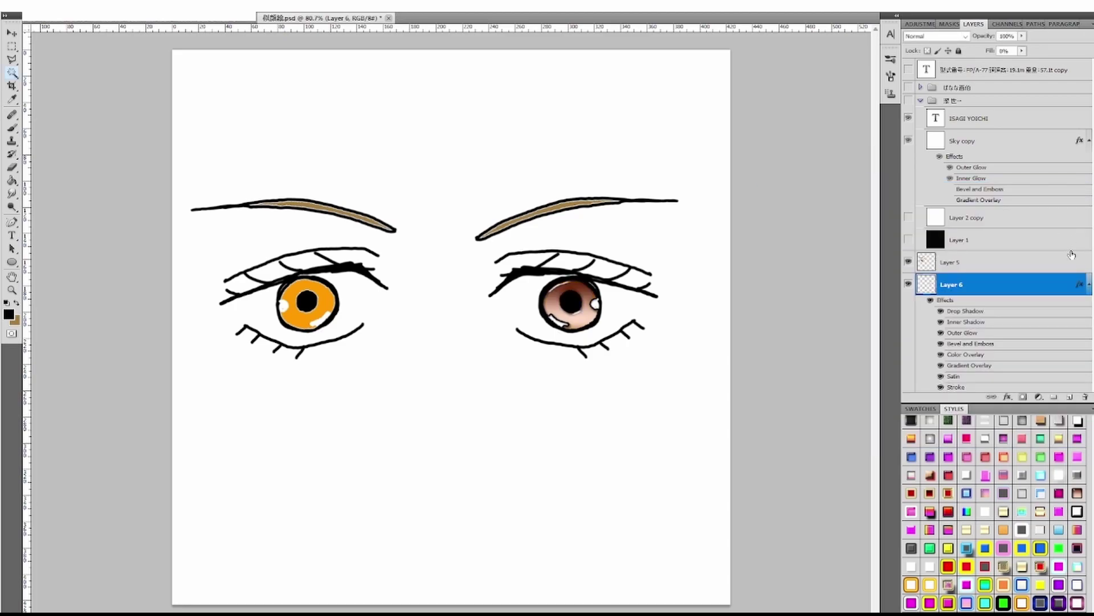
click(1086, 284)
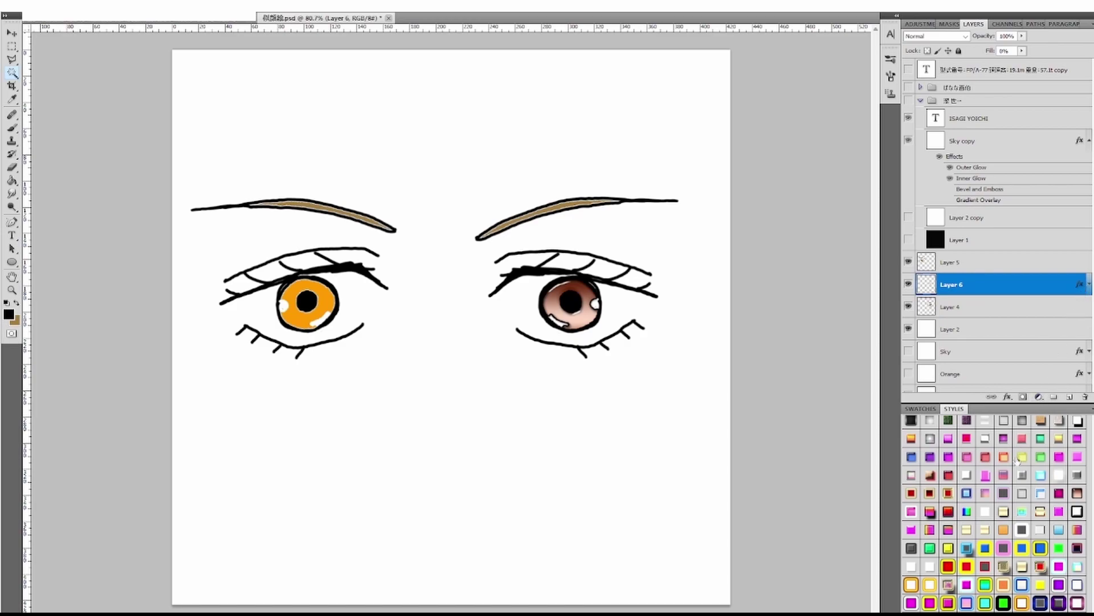
scroll(995, 513, down, 10)
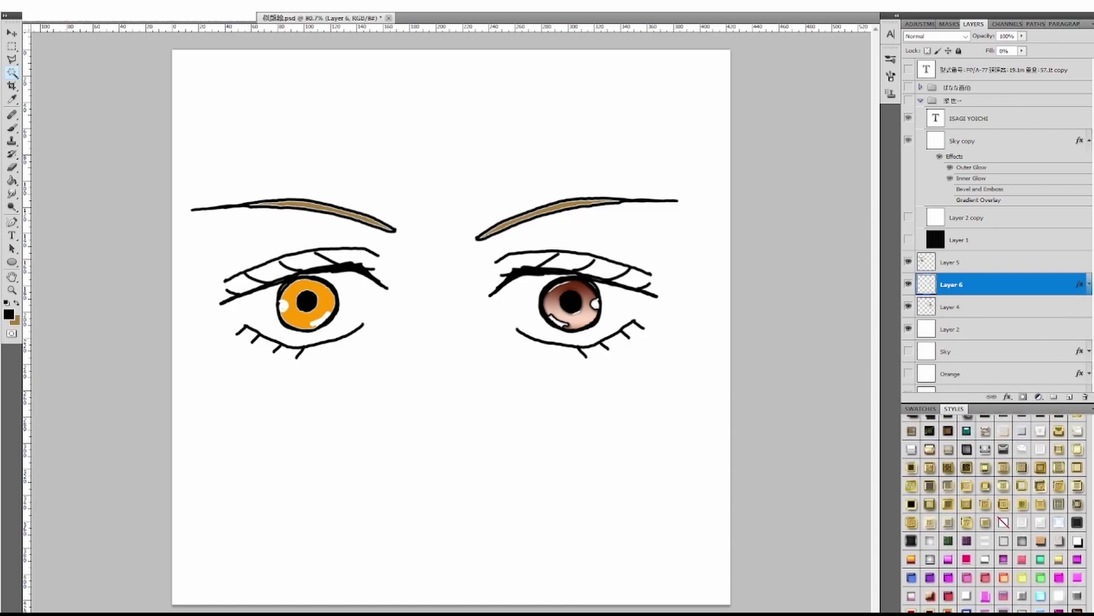
scroll(995, 513, up, 4)
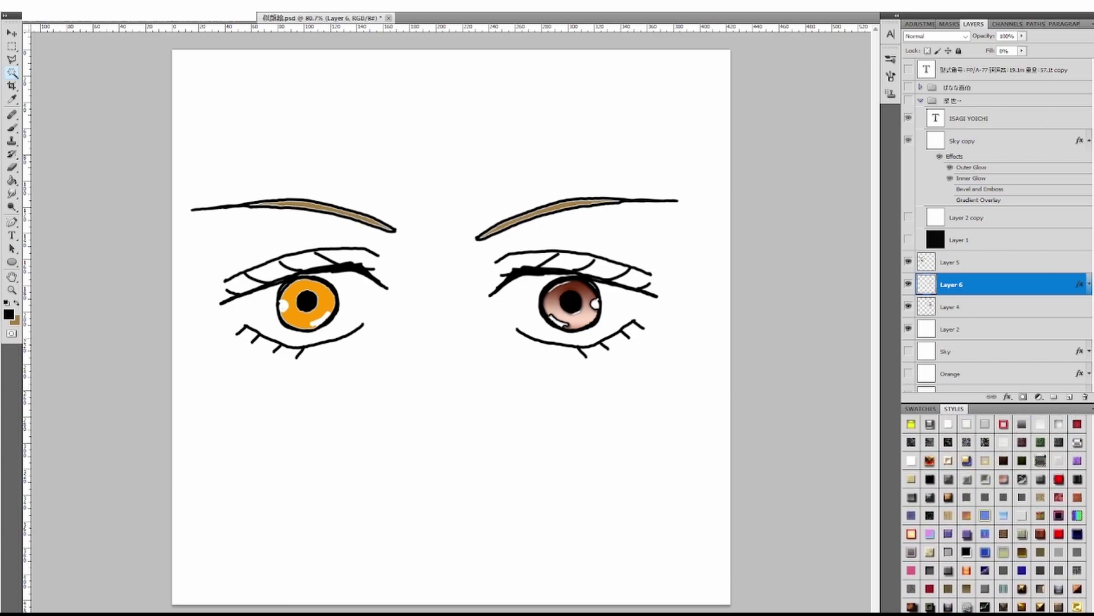
scroll(1004, 592, down, 5)
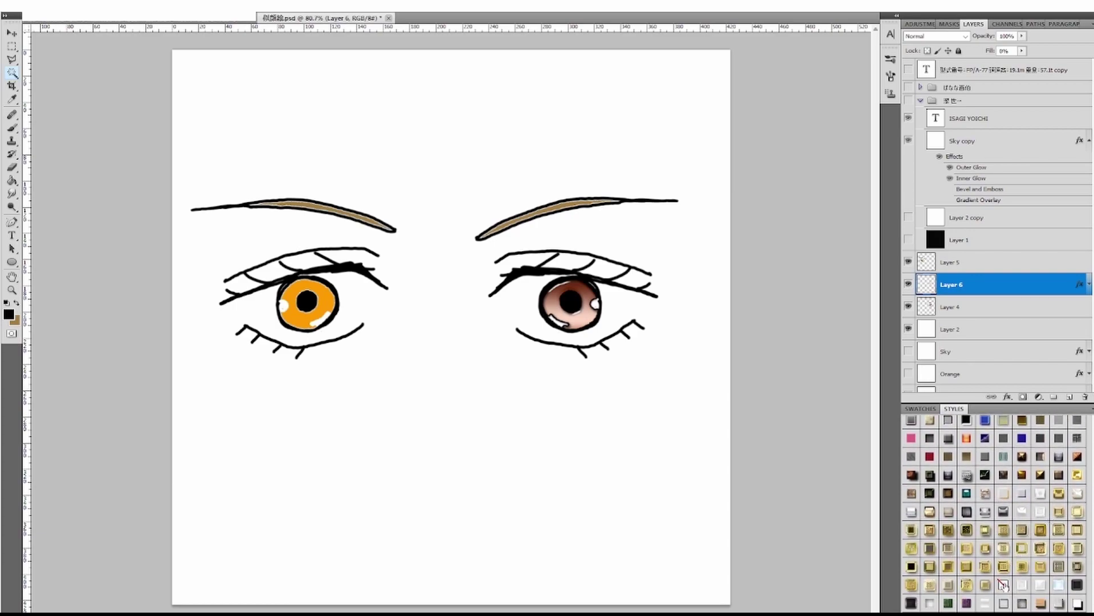
click(1004, 587)
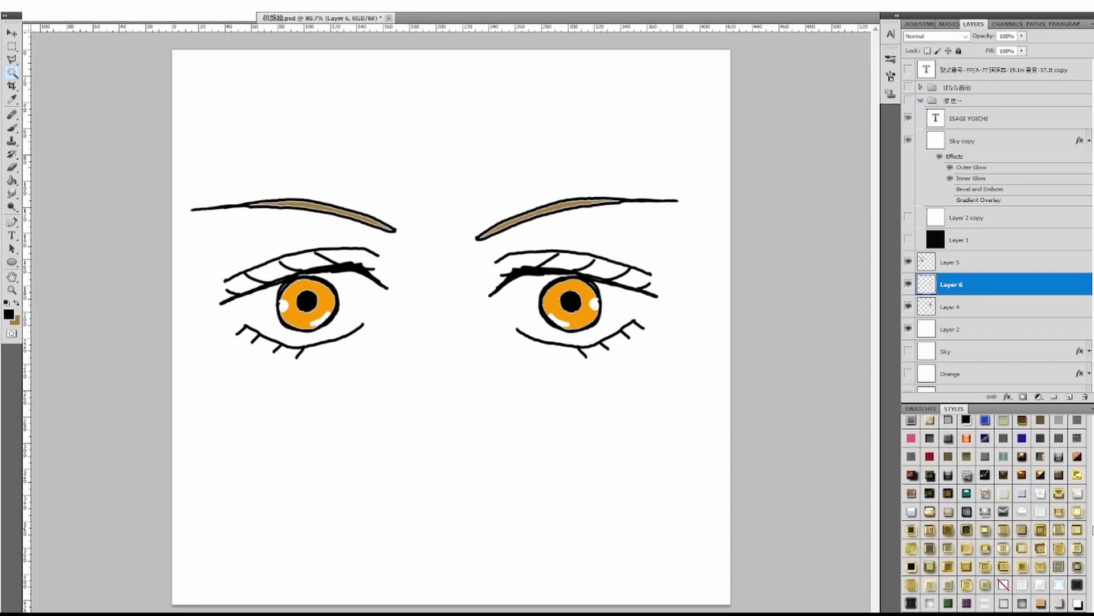
- Add a new layer for brushwork and place it above Layer 5
click(1070, 397)
click(12, 128)
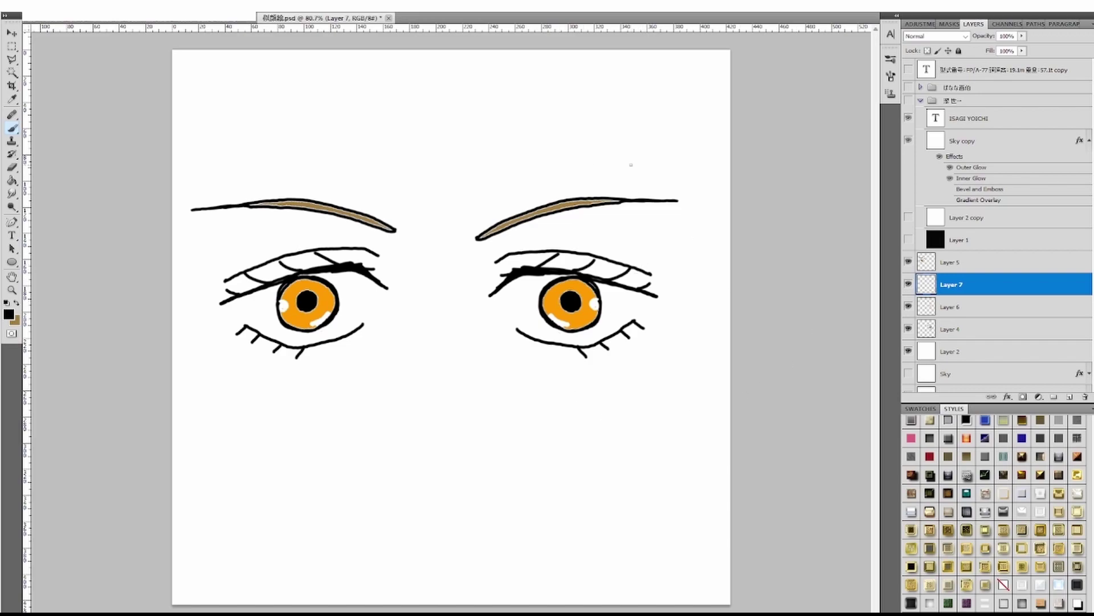
drag(952, 284, 955, 260)
- Merge Layer 5, Layer 6 and Layer 4 into one layer
click(952, 282)
shift+click(946, 330)
right_click(955, 320)
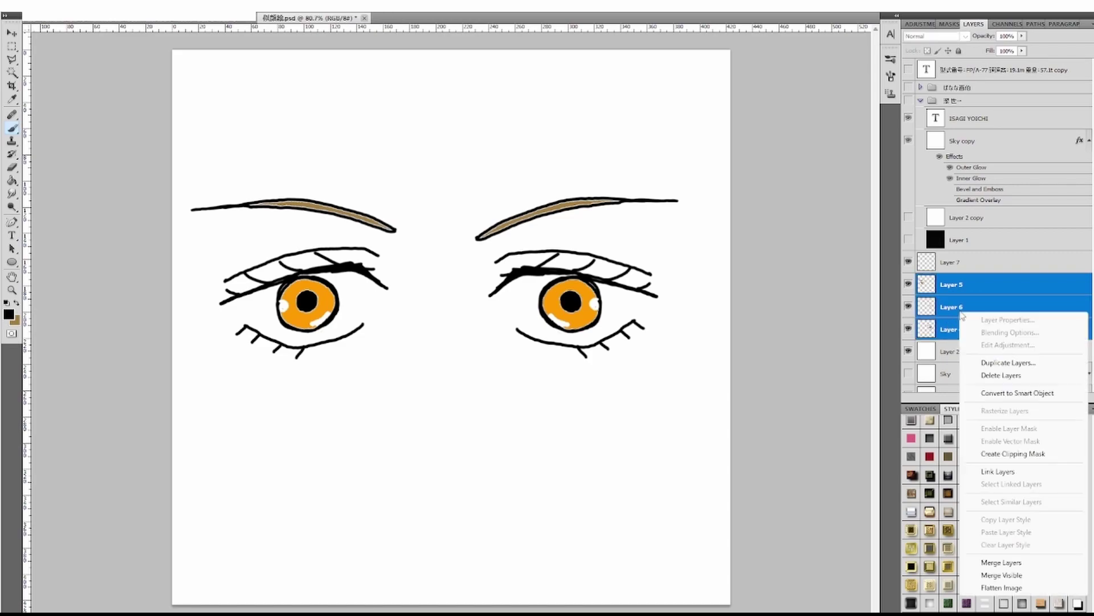
click(1002, 562)
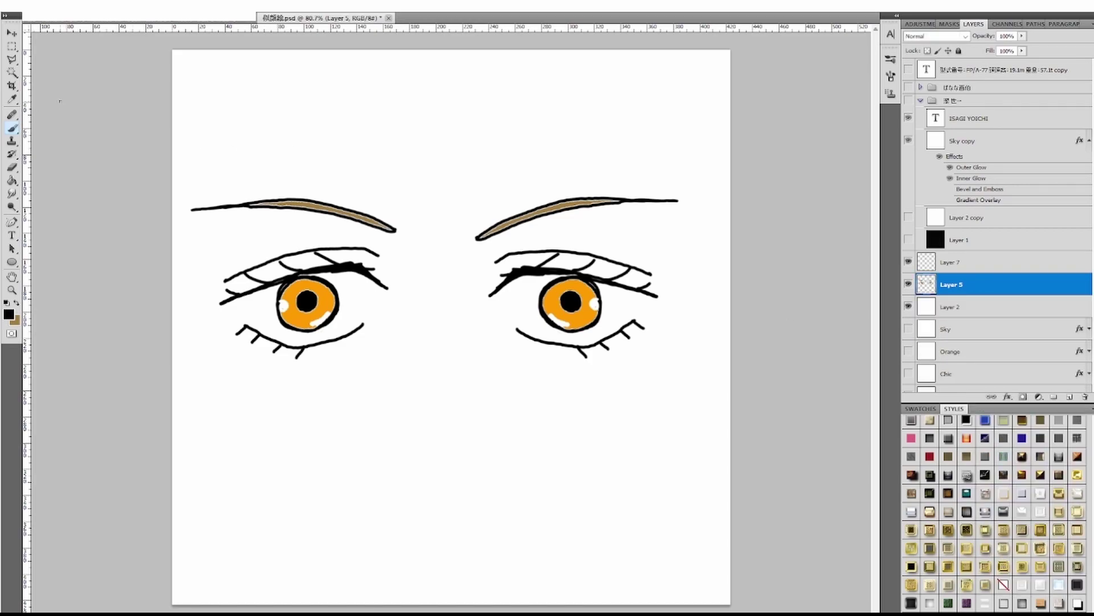
click(11, 59)
click(181, 188)
click(371, 183)
click(408, 241)
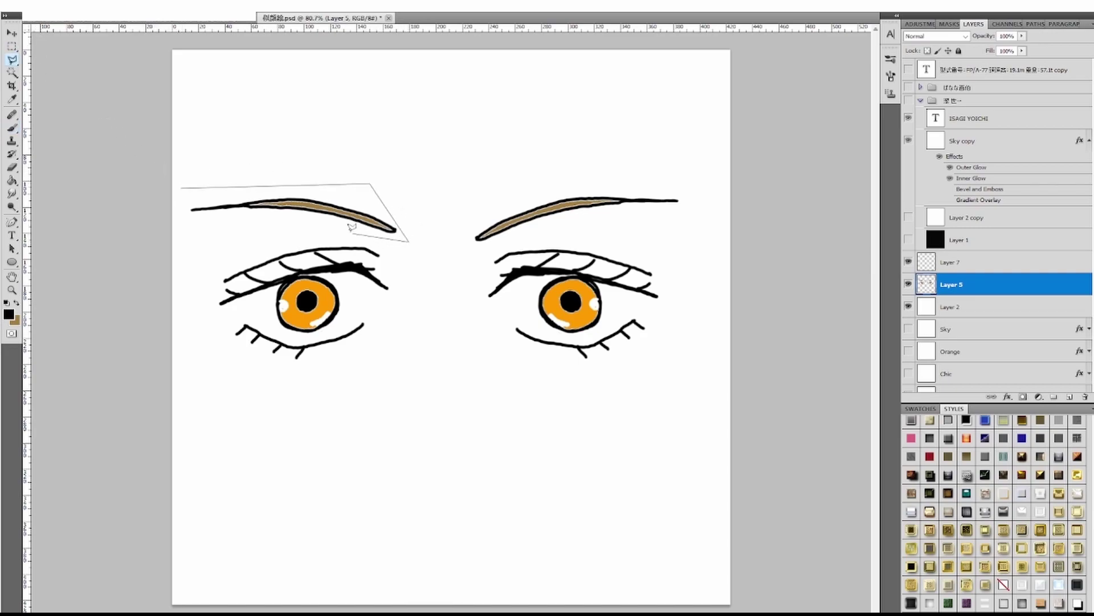
click(183, 184)
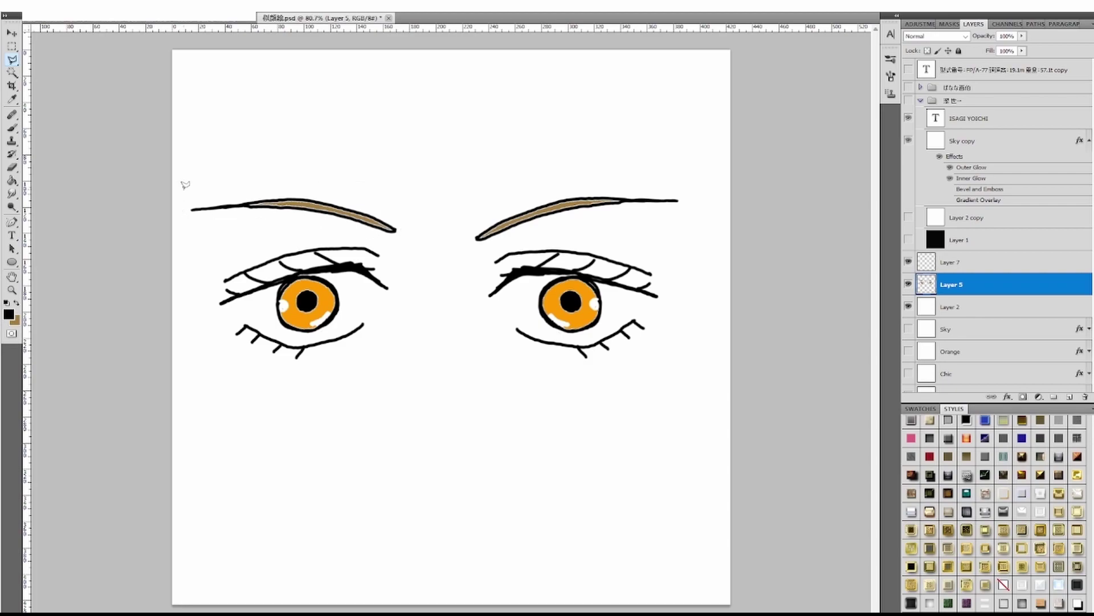
- Lasso the left eyebrow on Layer 5, shift it slightly outward, rotate it a little clockwise with Free Transform, and deselect
click(183, 190)
click(288, 170)
click(372, 195)
click(417, 225)
click(402, 246)
click(368, 231)
click(254, 222)
click(221, 231)
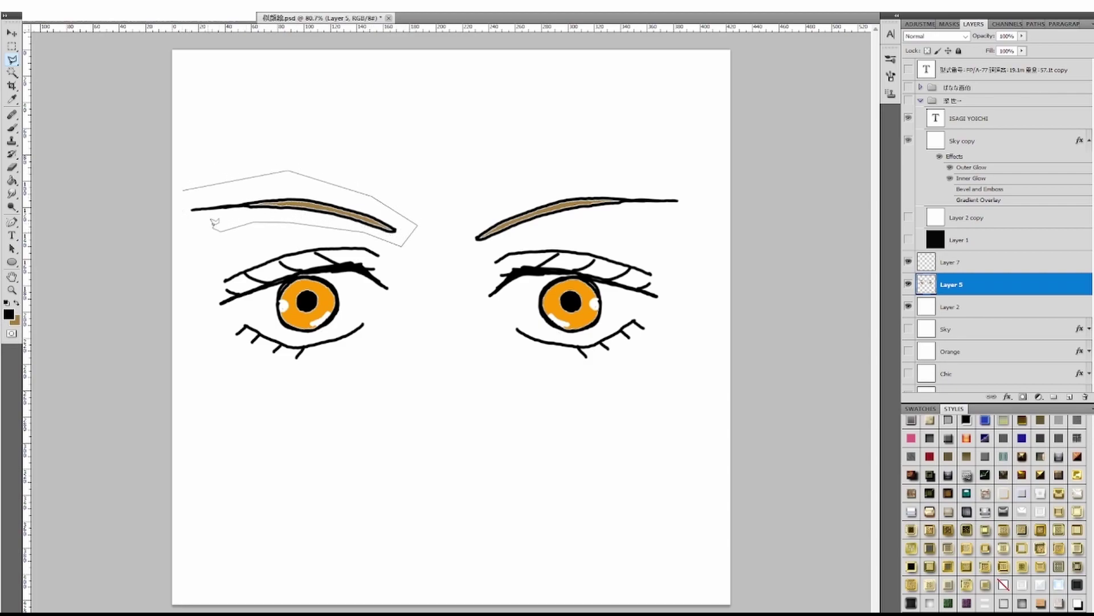
click(184, 230)
click(182, 186)
key(ctrl+t)
drag(464, 371, 345, 238)
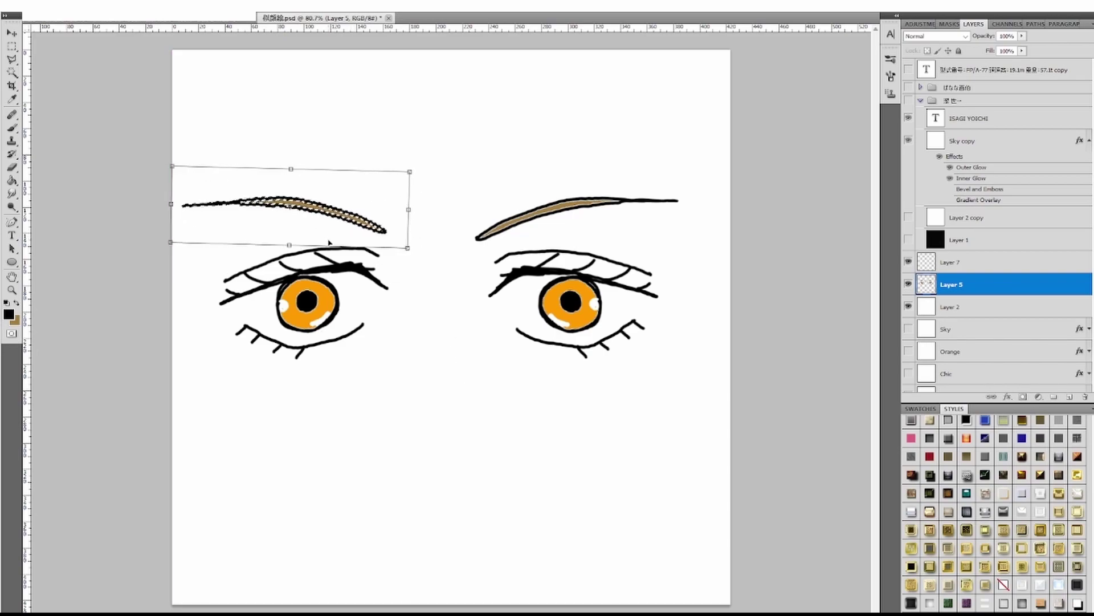
drag(403, 301, 418, 310)
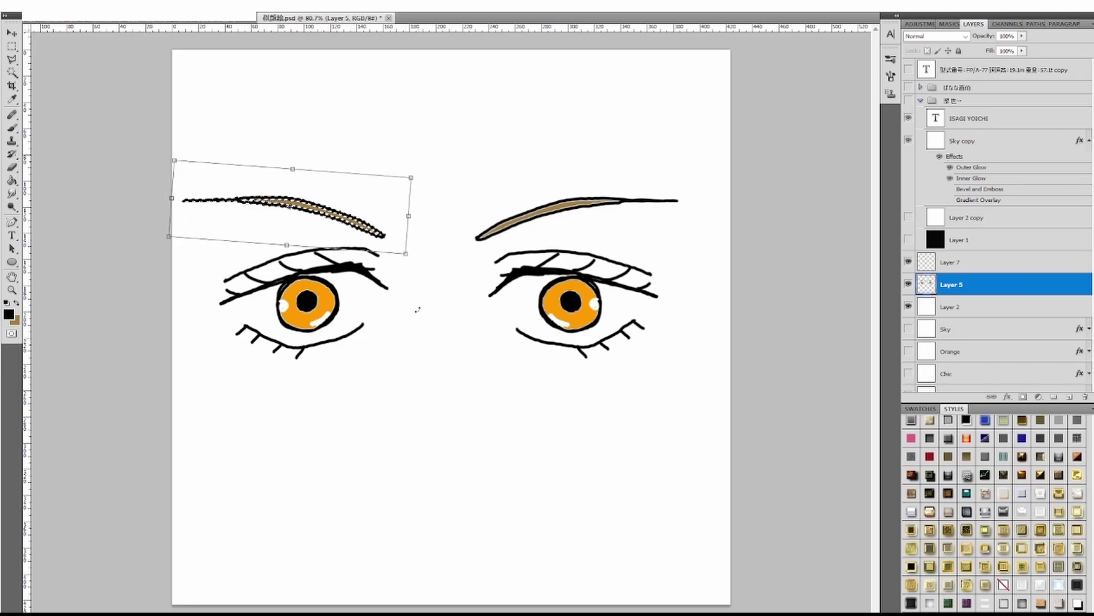
key(Return)
key(l)
key(ctrl+d)
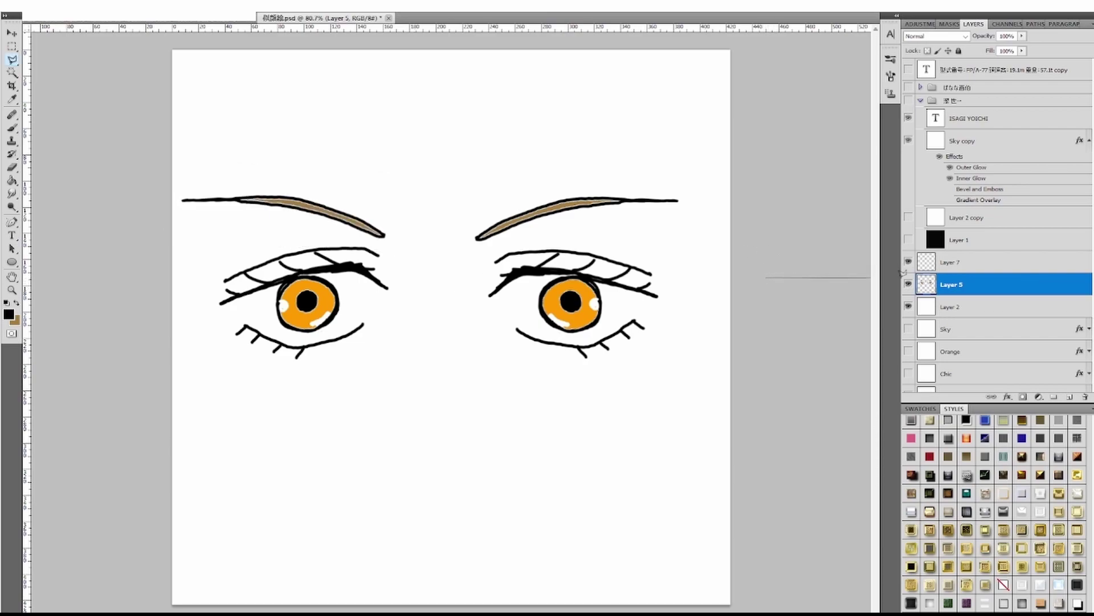
- Brush a short black curve down from the left eyebrow's inner end and two small nostril strokes on Layer 7
click(937, 264)
click(12, 129)
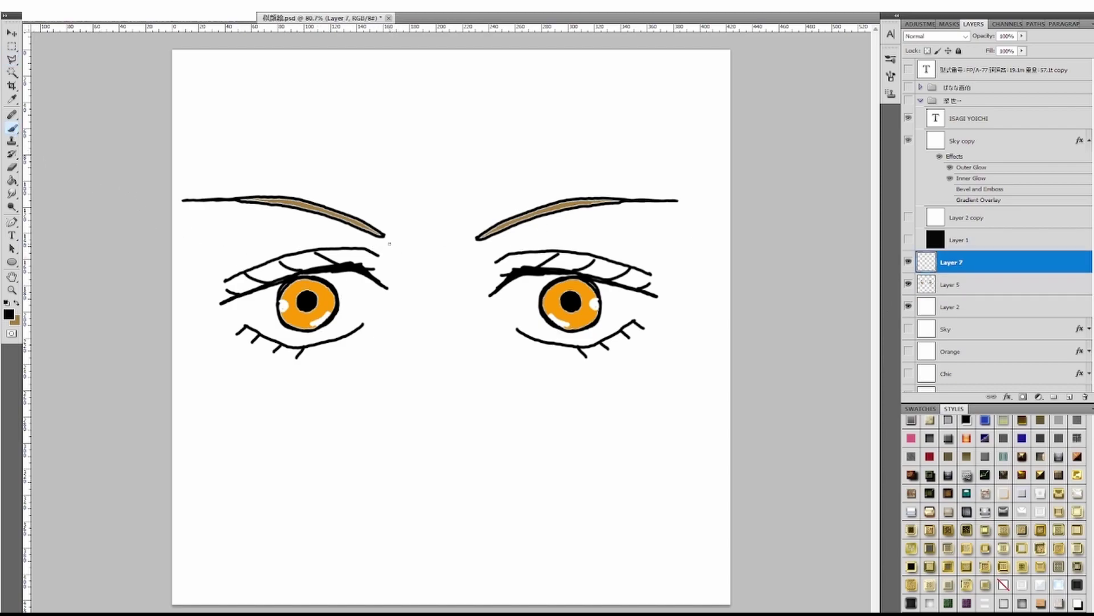
drag(383, 235, 393, 246)
- Create a new group above Layer 7 and lasso the area between the left eyebrow's inner half and the upper eyelid
click(1054, 397)
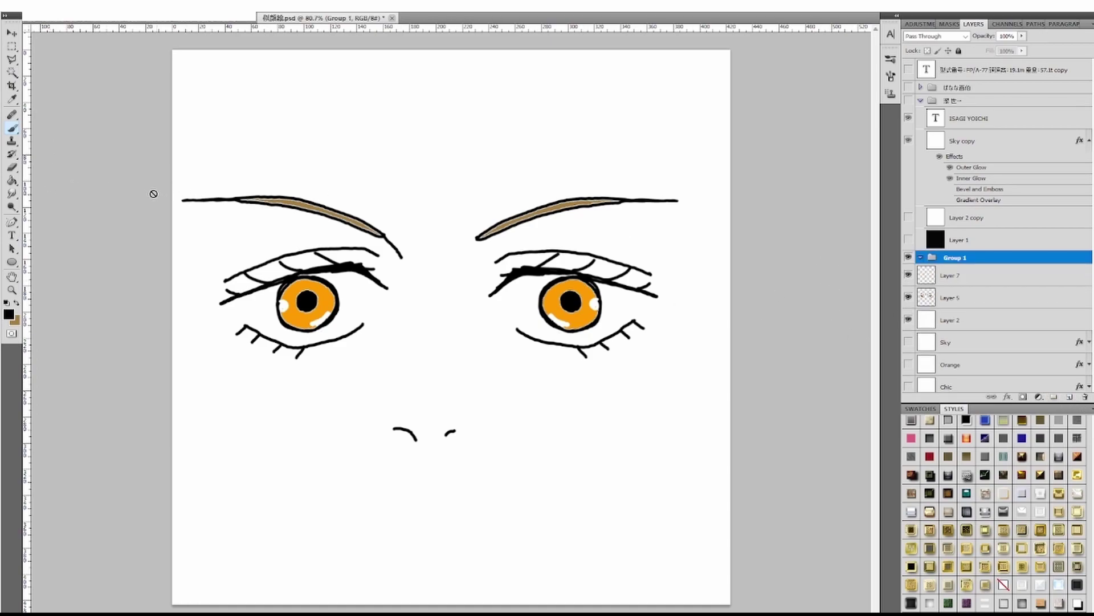
click(12, 60)
click(314, 216)
click(320, 265)
click(376, 266)
click(391, 260)
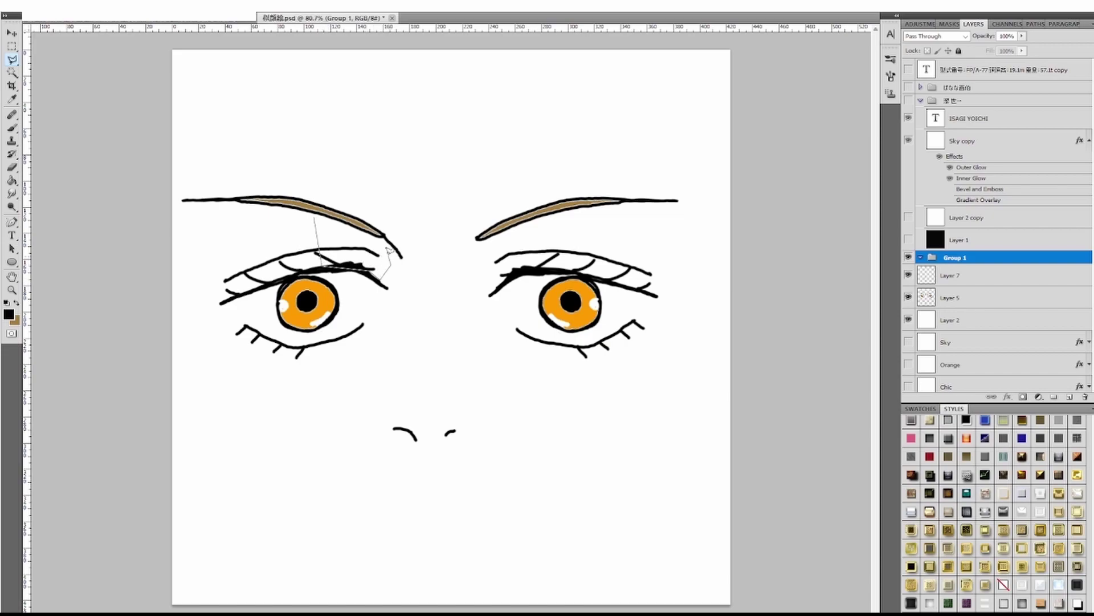
click(384, 233)
- Set the background colour to a light cream and swap it to the foreground
click(15, 321)
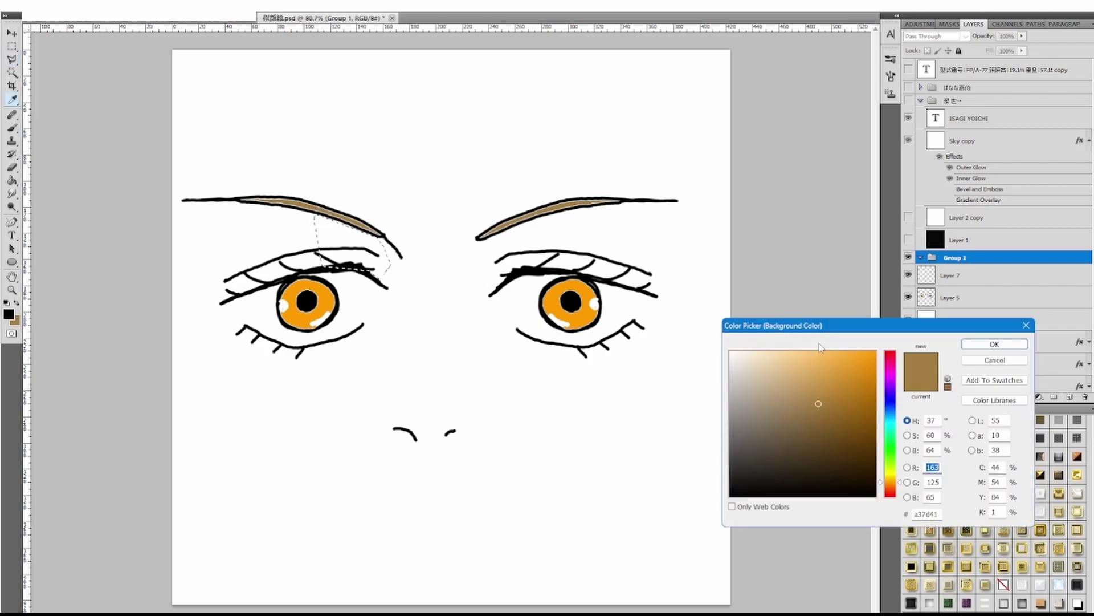
click(789, 365)
click(752, 352)
click(963, 344)
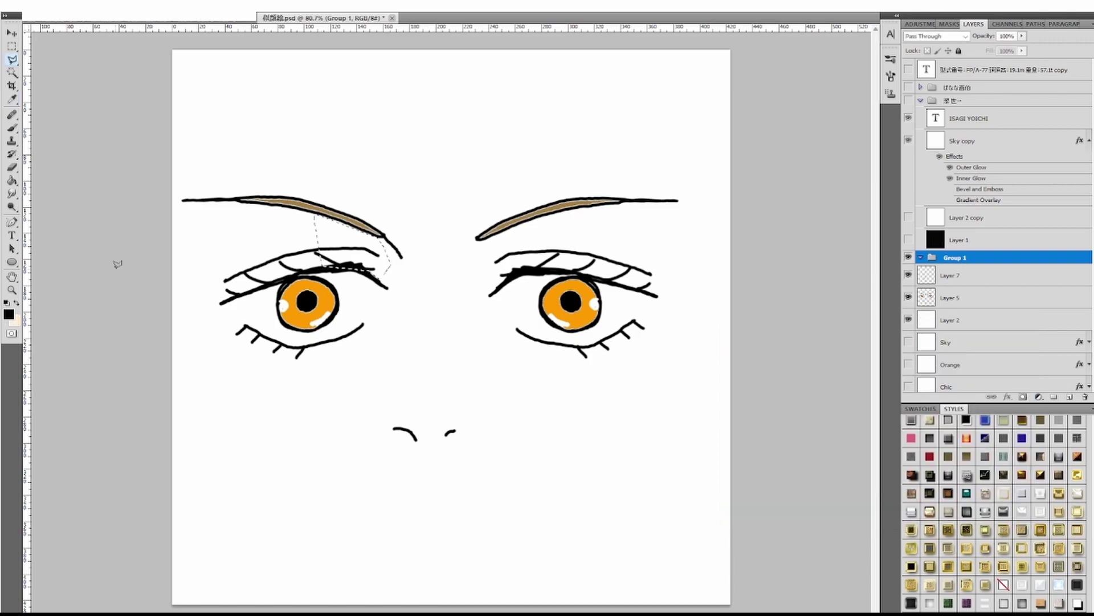
click(16, 303)
- Try to fill the lassoed area with the cream colour using the Paint Bucket while the group is selected
click(12, 181)
click(340, 237)
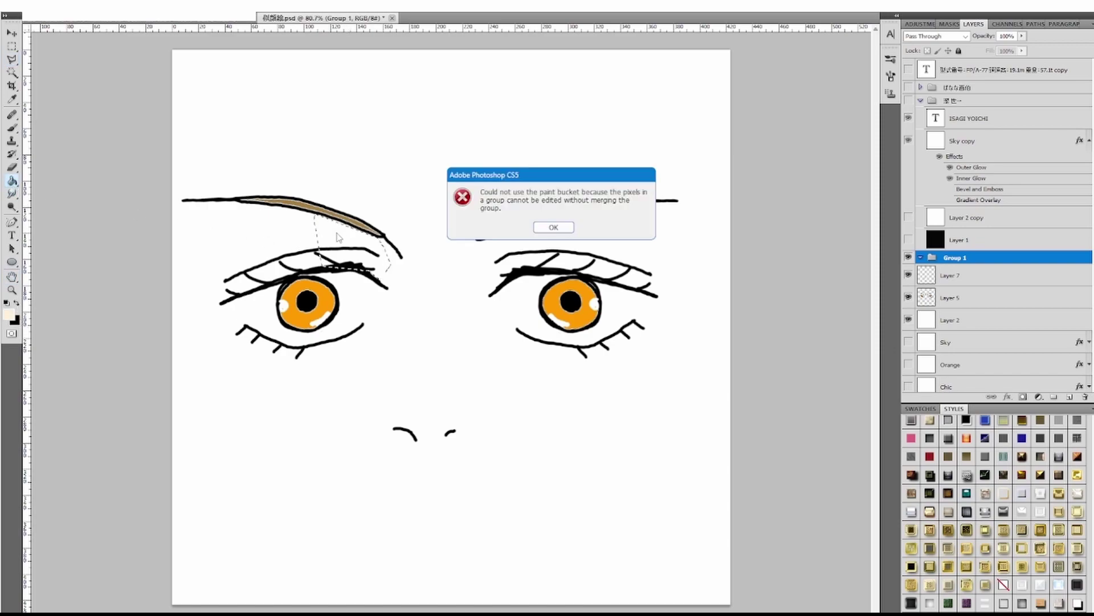
click(554, 227)
- Add a layer inside another new group and fill the lassoed area with cream, replacing it with beige #c6b497
click(1054, 396)
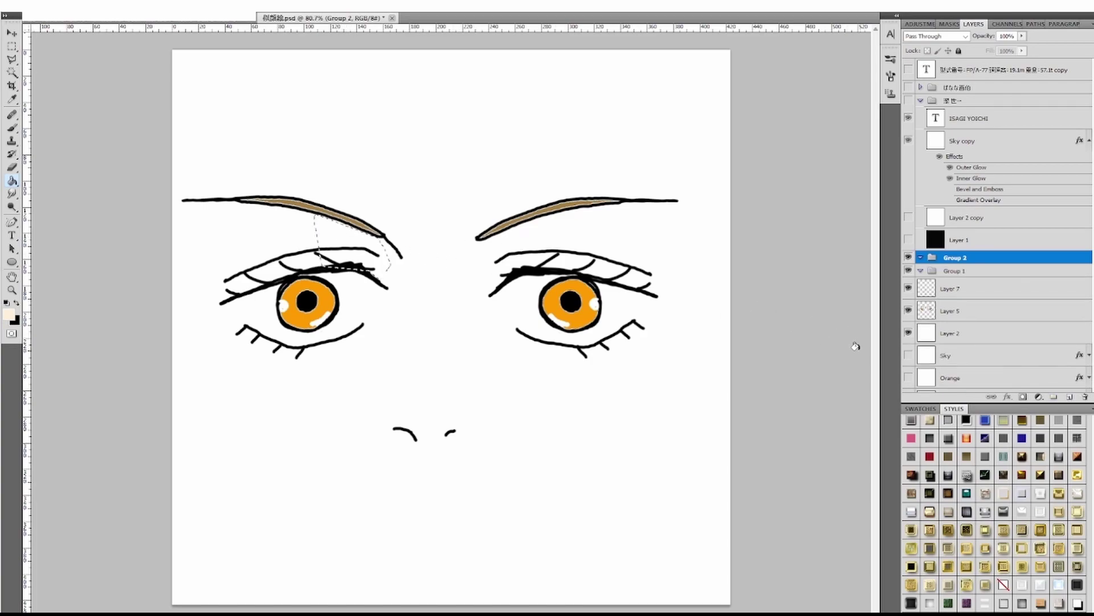
click(1070, 397)
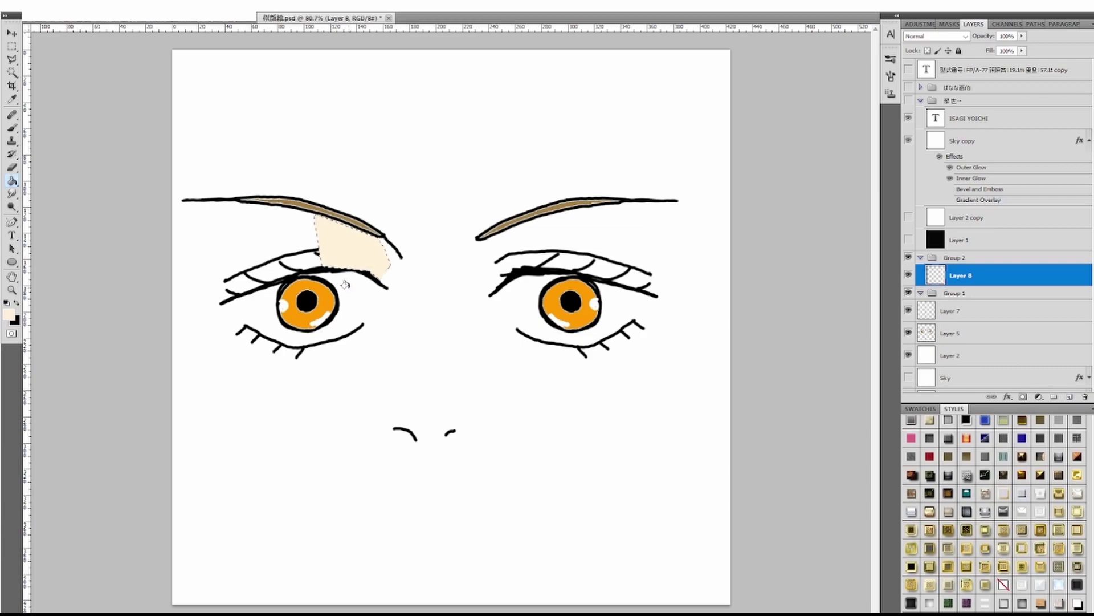
click(9, 314)
click(764, 381)
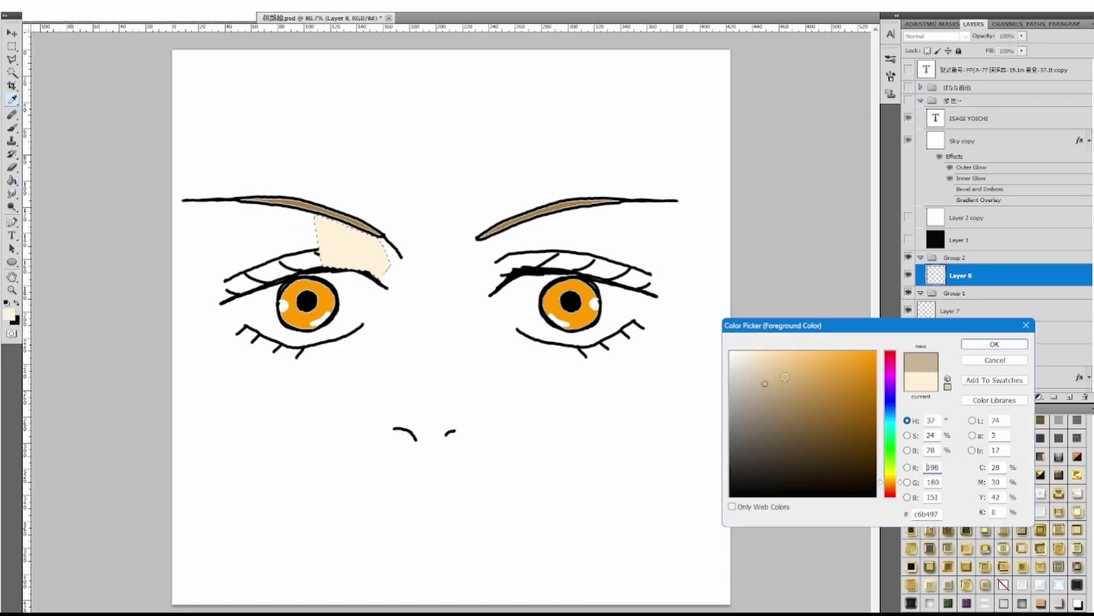
click(994, 344)
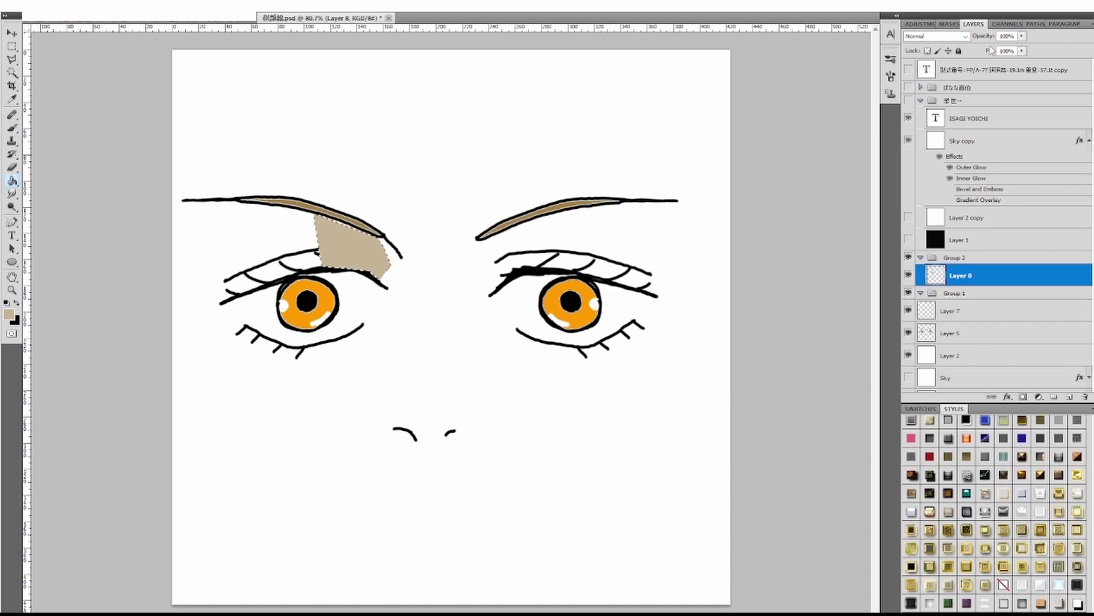
- Set Layer 8's blend mode to Darken after comparing other modes, and its opacity to 43%
click(965, 36)
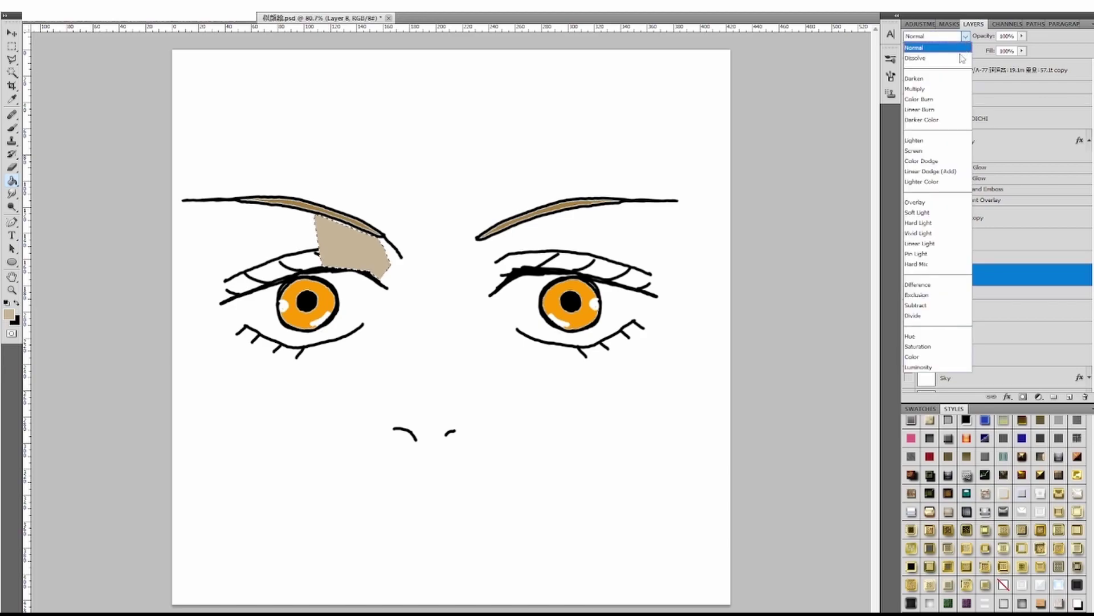
click(934, 78)
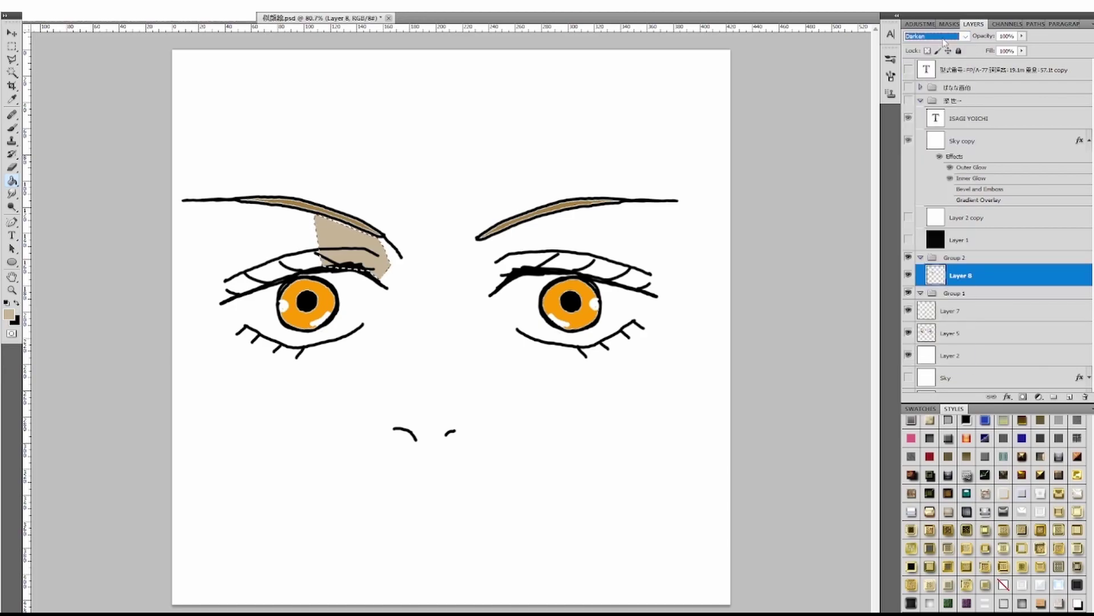
scroll(946, 36, down, 7)
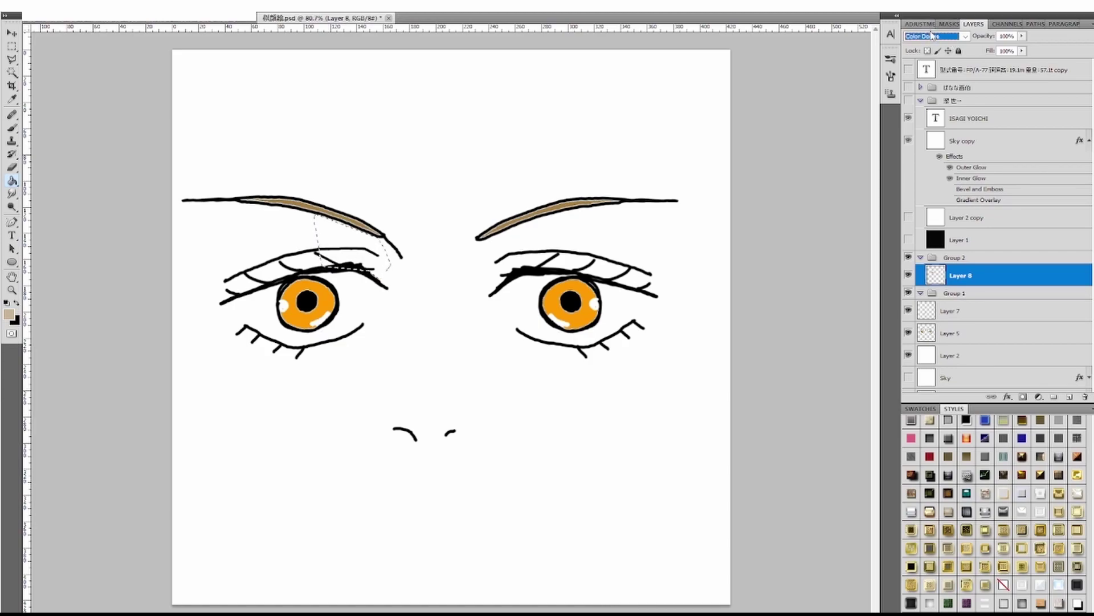
scroll(933, 37, up, 8)
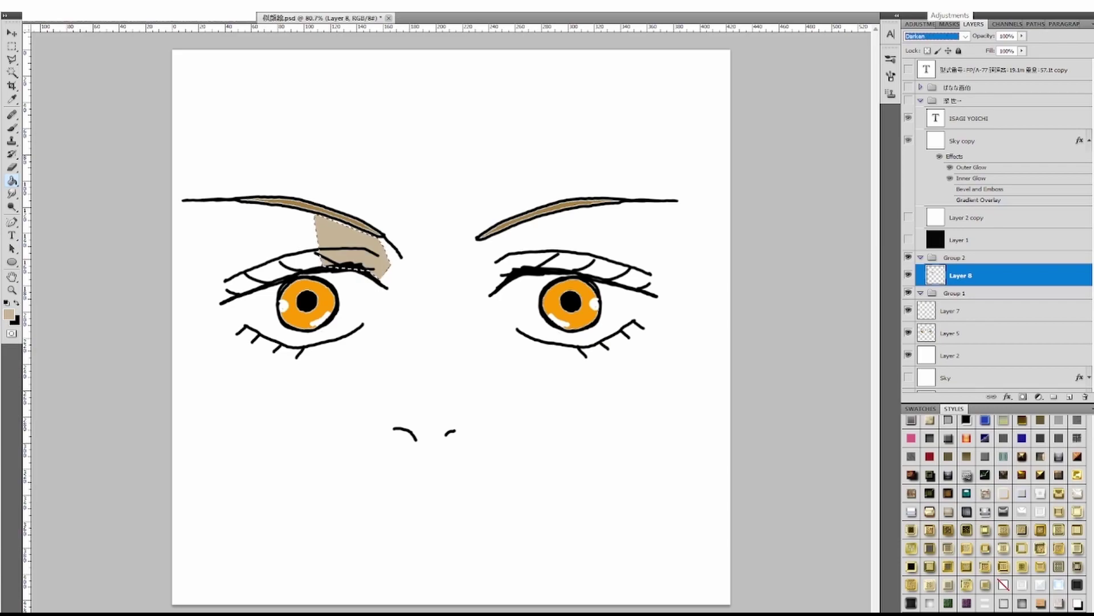
click(1023, 37)
drag(1005, 52, 992, 55)
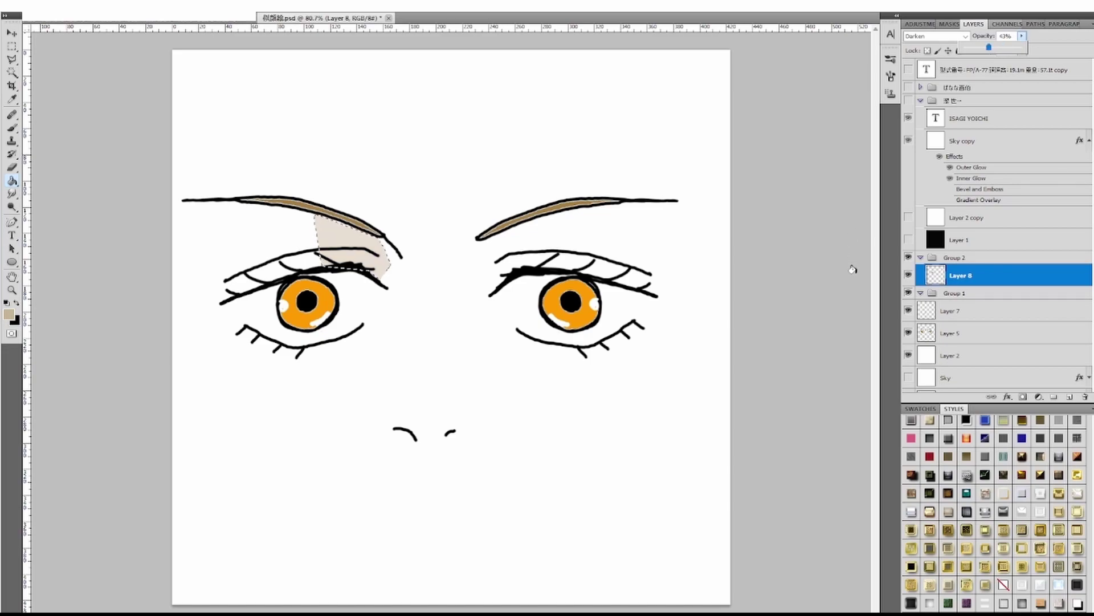
click(940, 277)
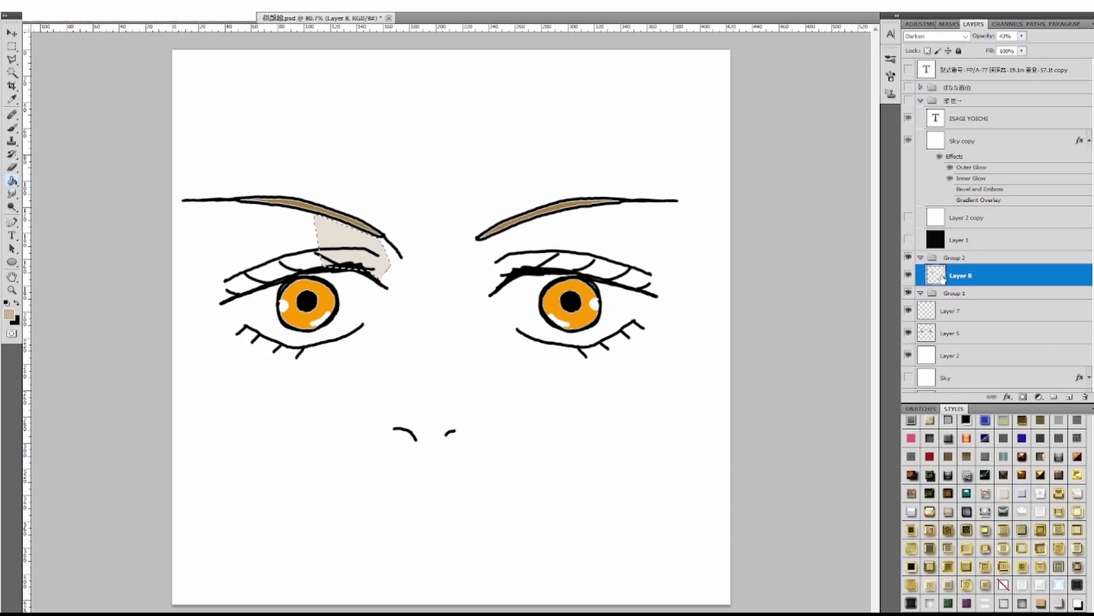
double_click(1085, 283)
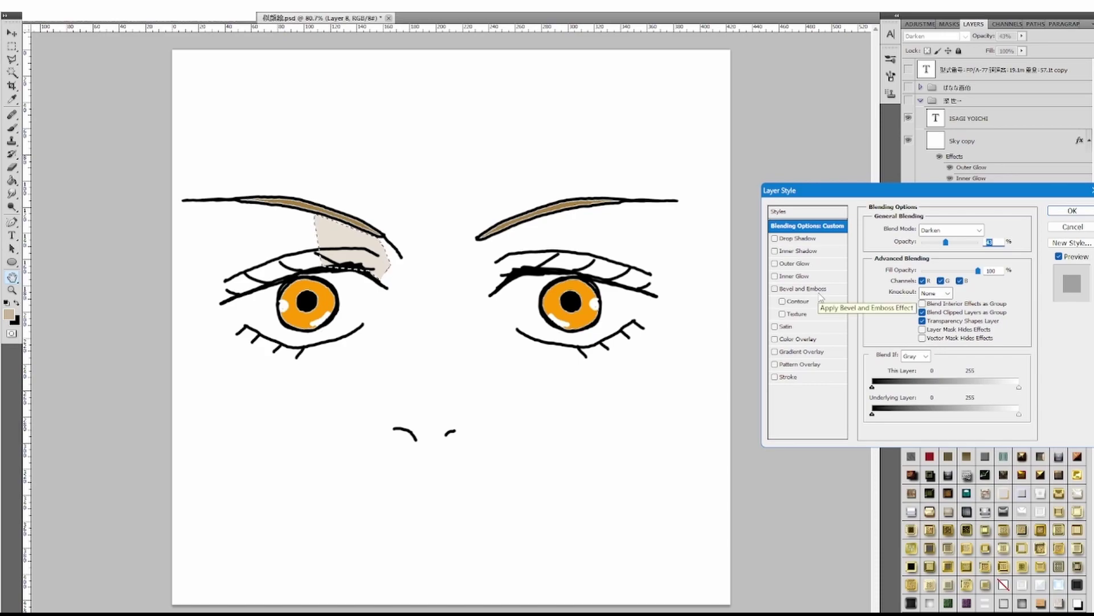
click(776, 377)
drag(945, 242, 1026, 255)
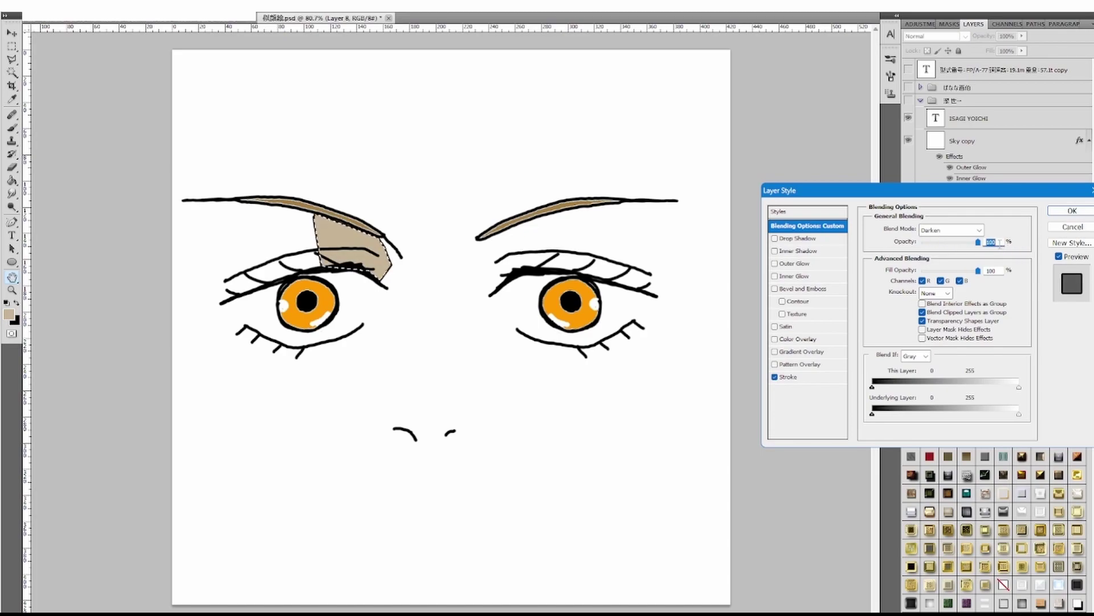
click(1072, 226)
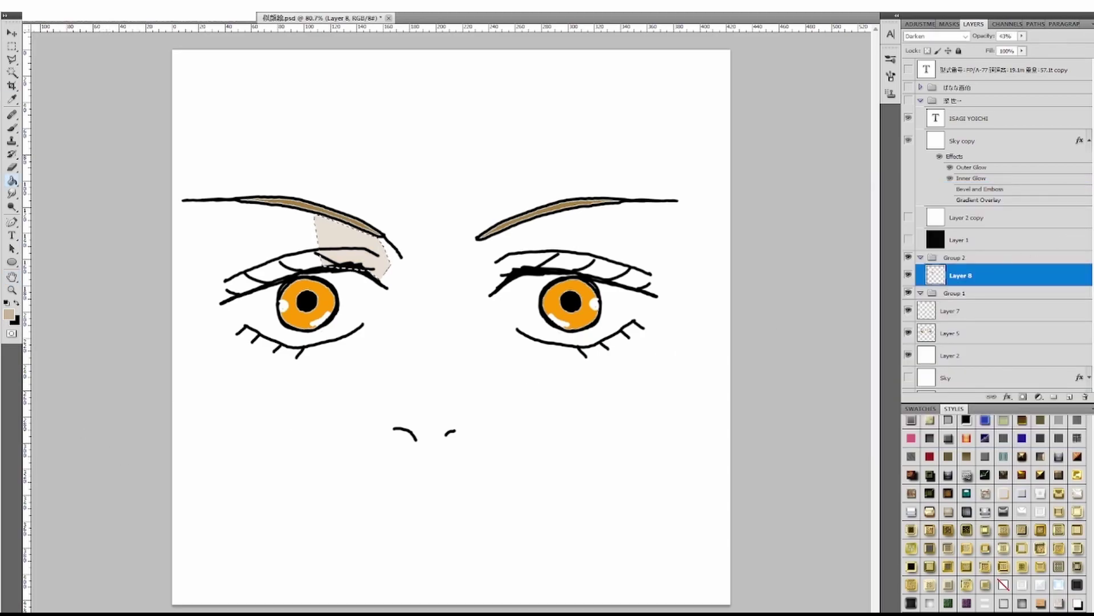
- Deselect the beige shading under the left eyebrow and soften its edges with the Smudge tool
key(alt+s)
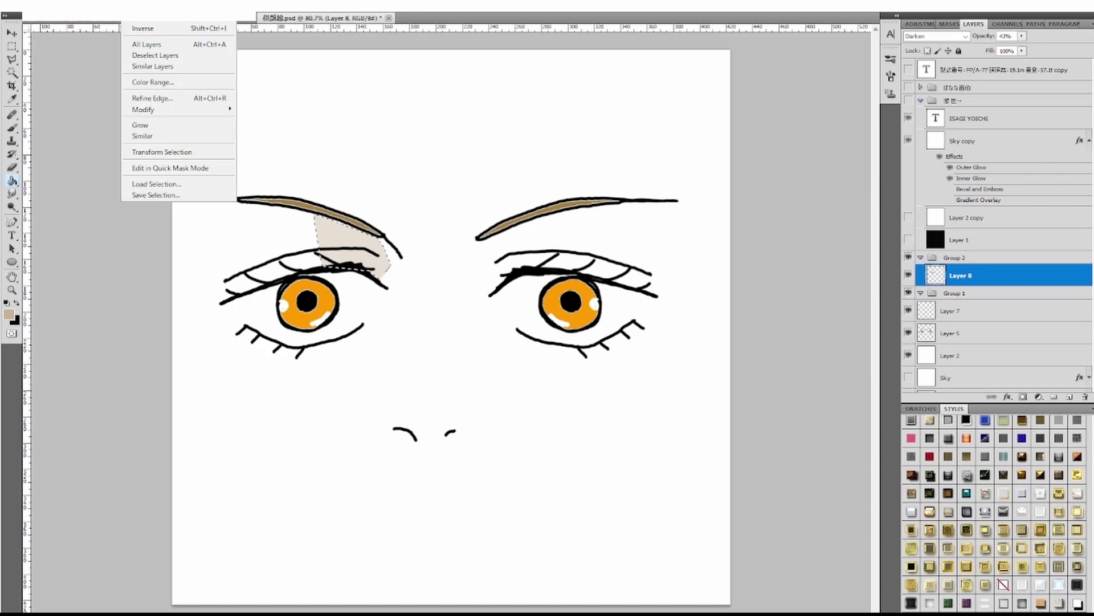
click(134, 136)
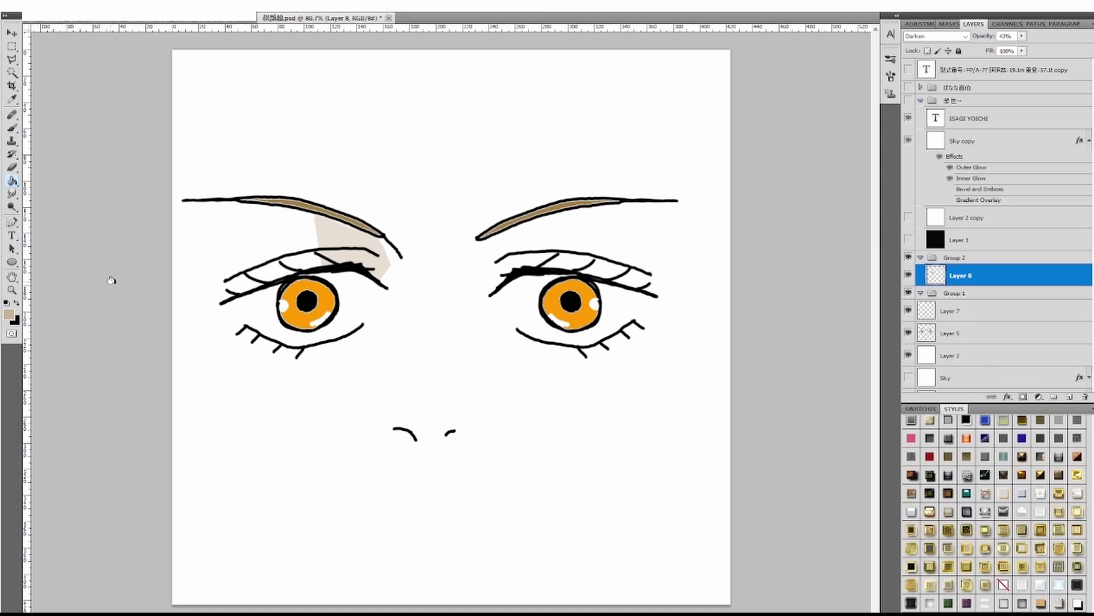
click(11, 194)
mouse_move(376, 270)
mouse_down()
mouse_move(399, 264)
mouse_move(385, 241)
mouse_move(398, 245)
mouse_move(386, 238)
mouse_move(397, 268)
mouse_move(371, 285)
mouse_move(367, 267)
mouse_move(375, 279)
mouse_move(405, 280)
mouse_move(400, 238)
mouse_move(317, 248)
mouse_move(309, 229)
mouse_move(334, 235)
mouse_move(290, 200)
mouse_move(278, 213)
mouse_move(323, 236)
mouse_up()
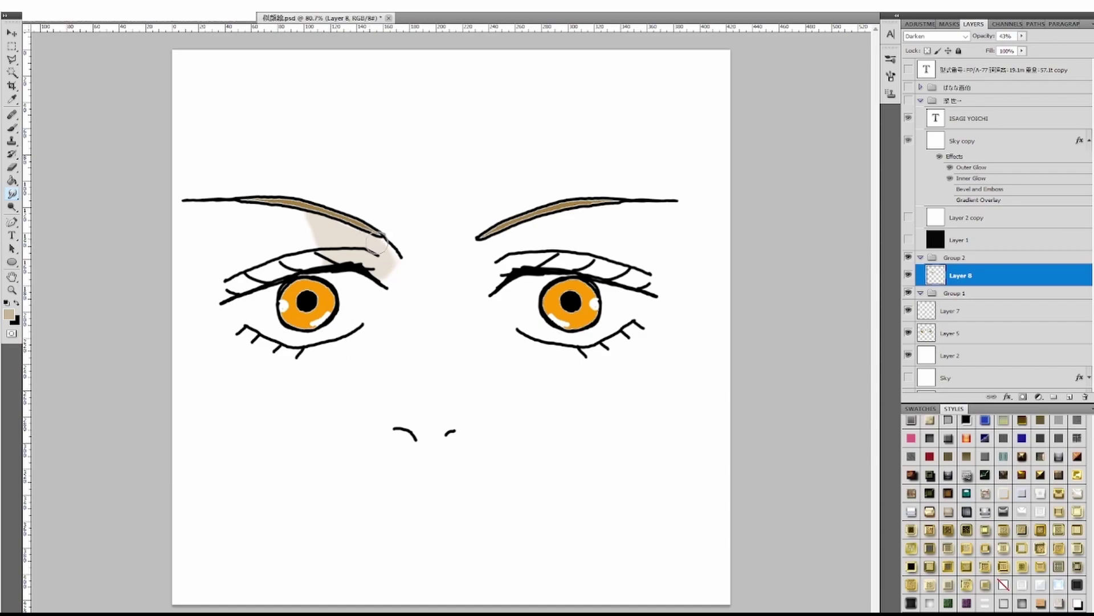
drag(389, 257, 359, 235)
- Lasso a narrow slanted polygon beside the nose, below the inner corner of the left eye
click(12, 59)
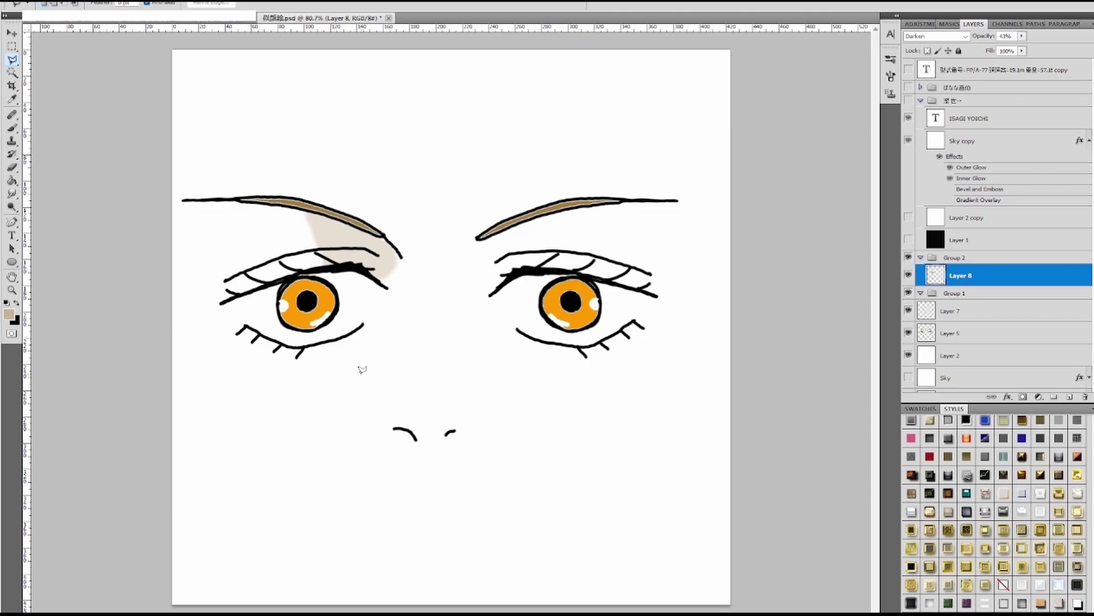
click(374, 376)
click(396, 340)
click(402, 351)
click(381, 416)
click(360, 399)
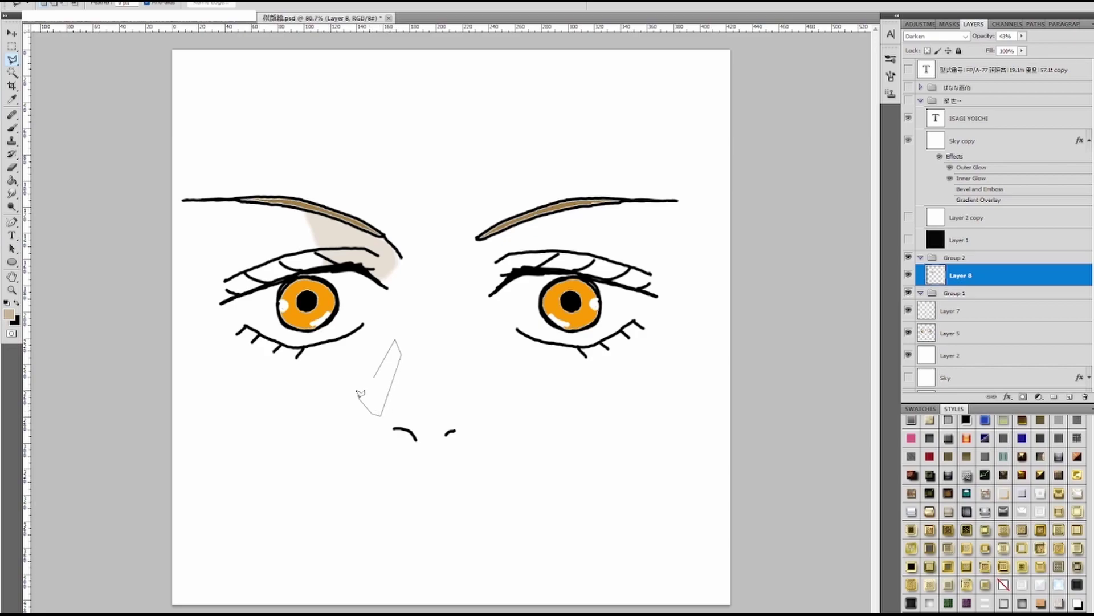
click(389, 329)
- Paint the lassoed area beside the nose beige with a 37 px brush, and smudge the deselected patch's edges
click(12, 127)
right_click(361, 374)
drag(414, 401, 421, 401)
key(Return)
drag(394, 350, 364, 398)
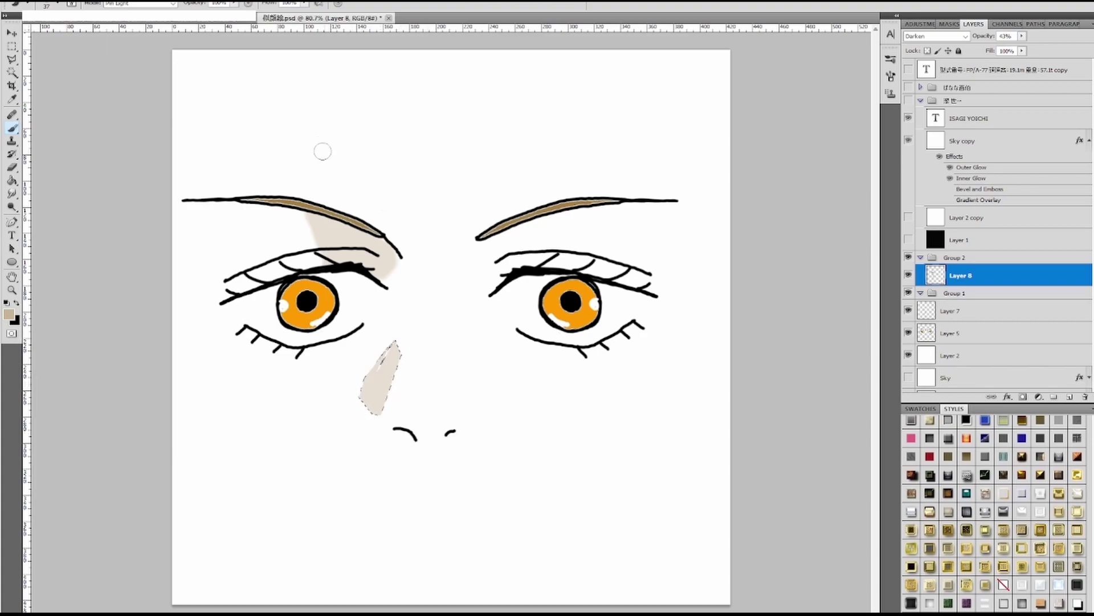
click(134, 1)
click(140, 27)
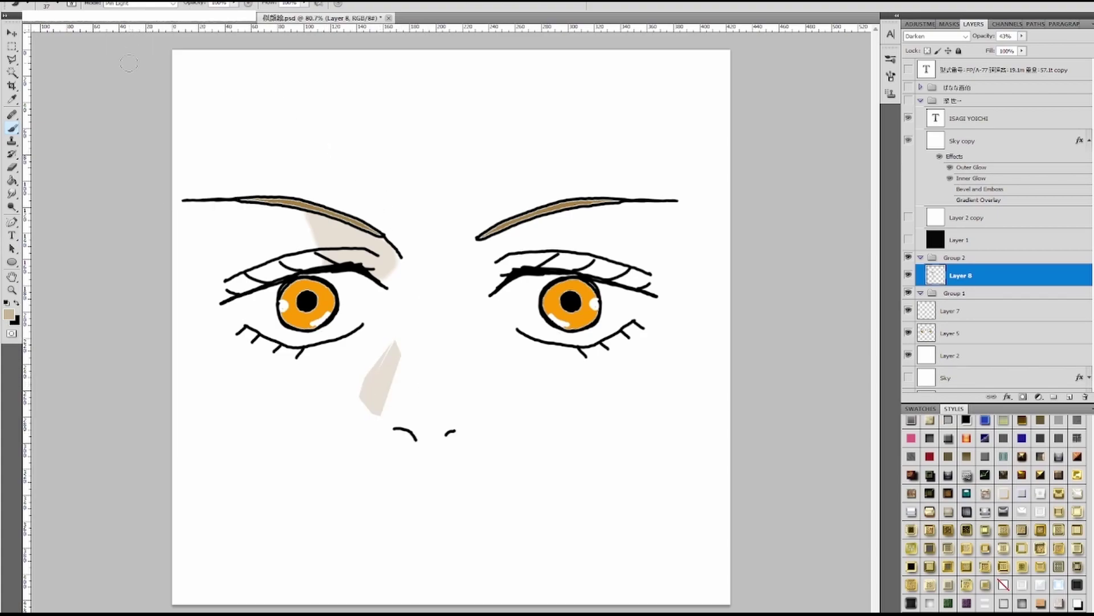
click(11, 194)
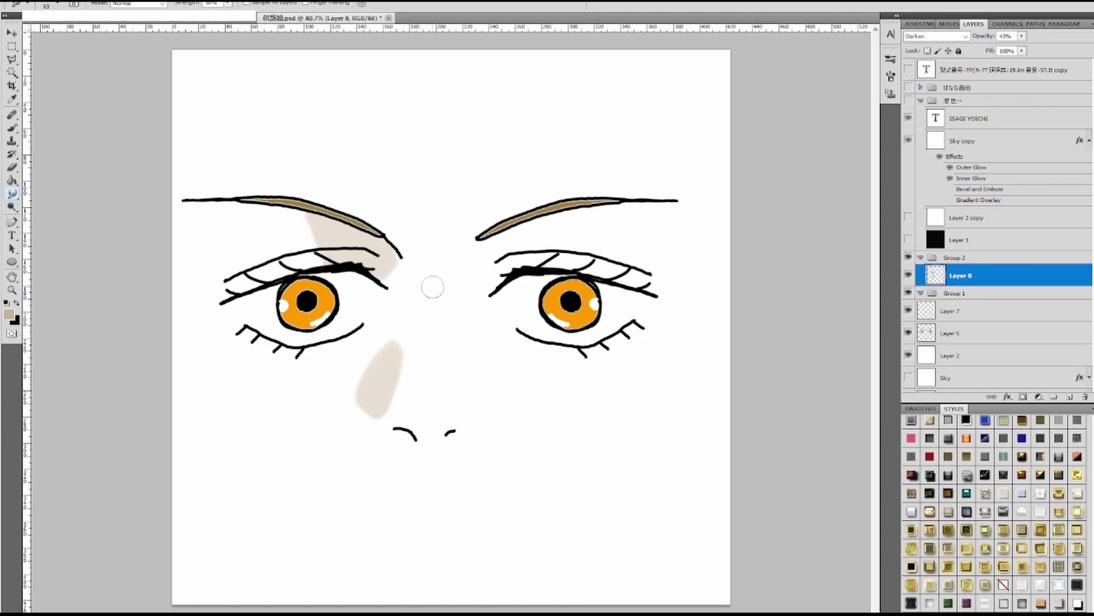
- Set the foreground colour to white #ffffff
click(16, 303)
click(16, 303)
click(9, 315)
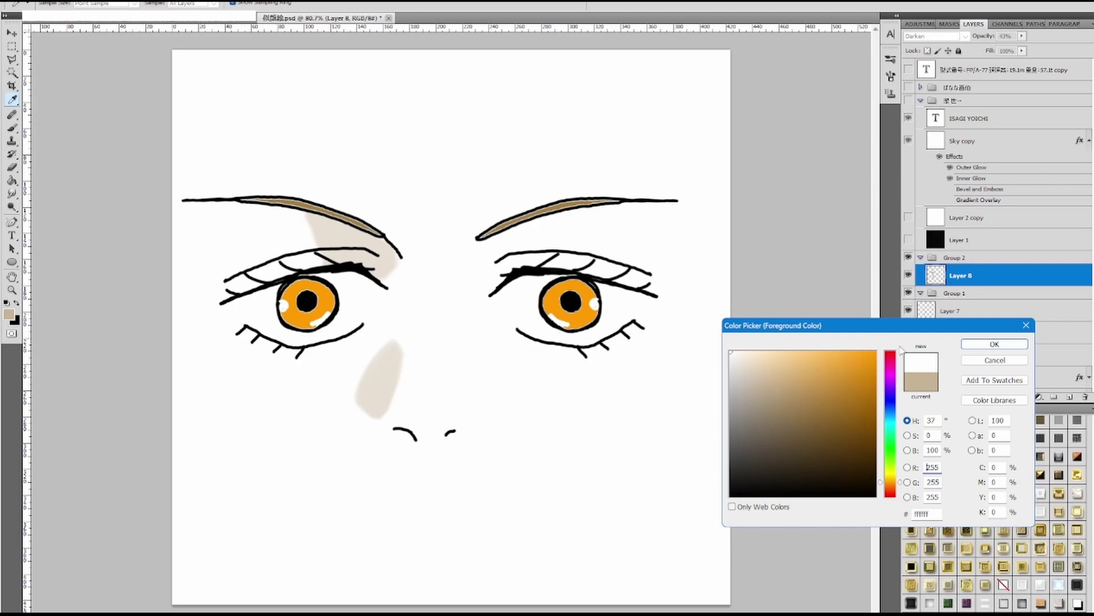
click(994, 345)
key(r)
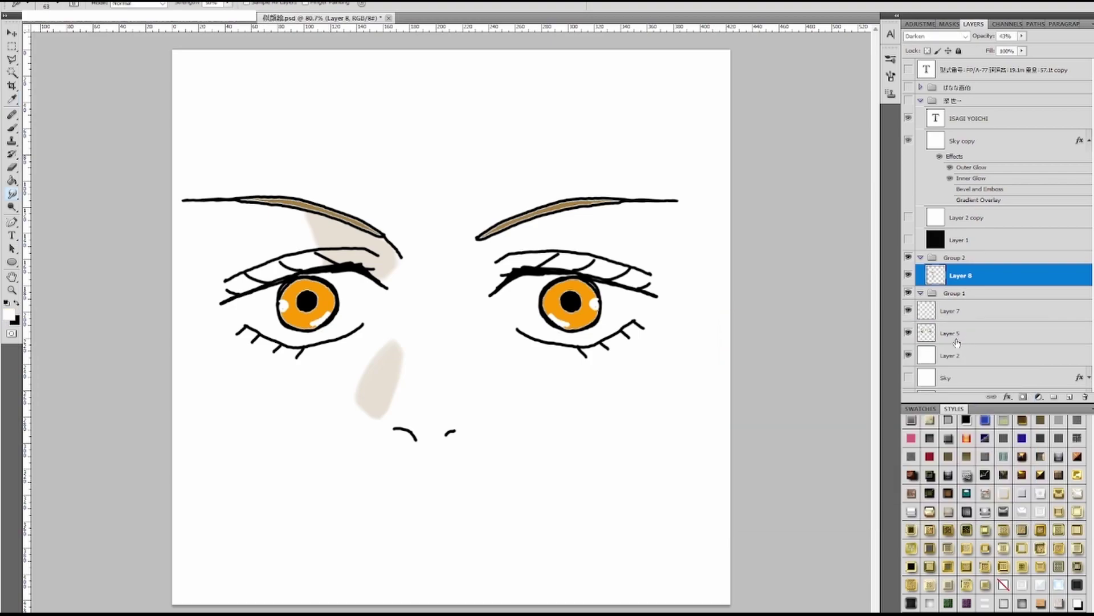
- Set the Smudge tool to a hard round 15 px tip with 100% hardness
right_click(347, 290)
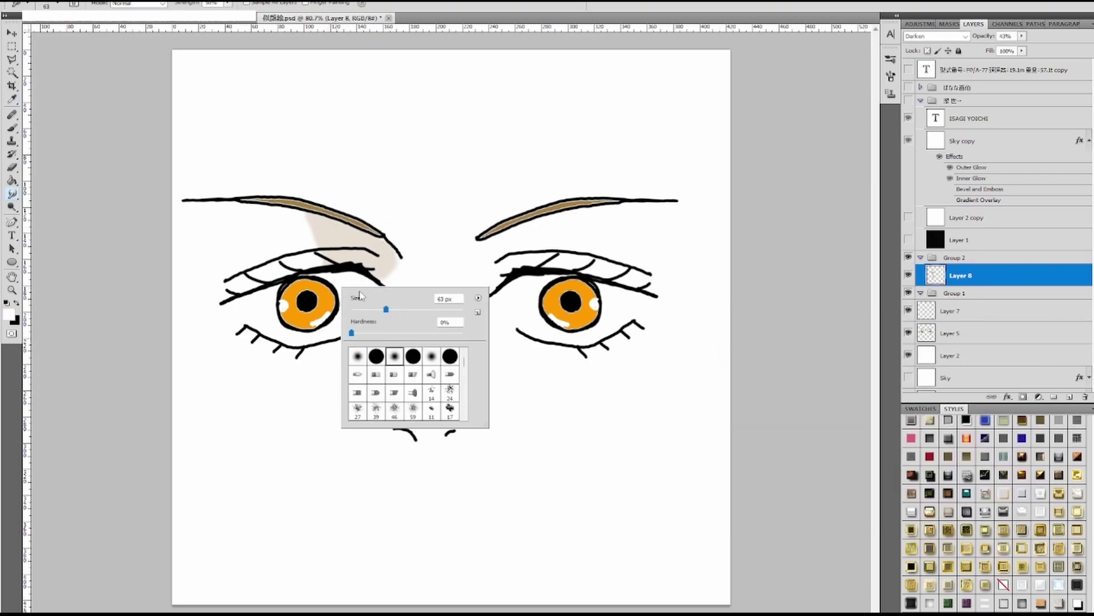
click(376, 355)
drag(386, 308, 360, 308)
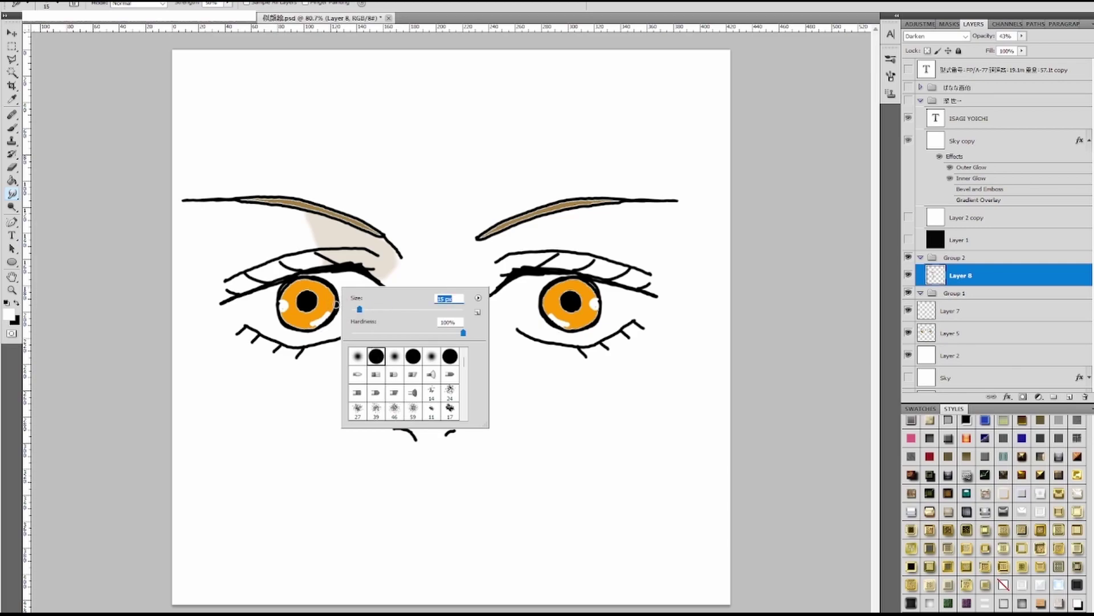
click(331, 302)
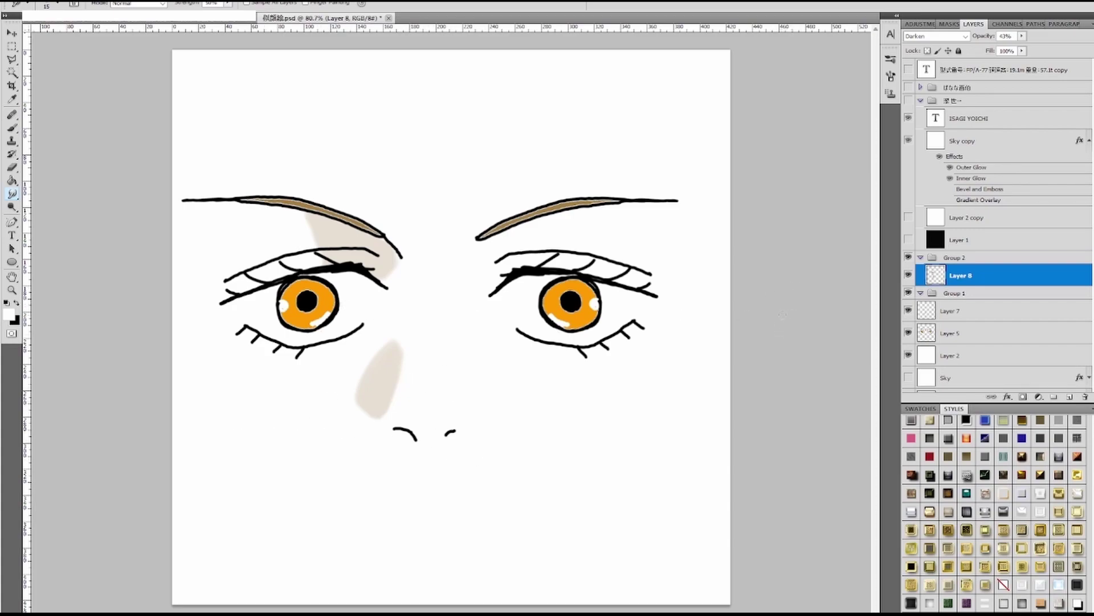
- Merge Group 2, Group 1 and the layers down to Layer 5, and erase the outline beside the right-edge highlight of both irises
click(942, 257)
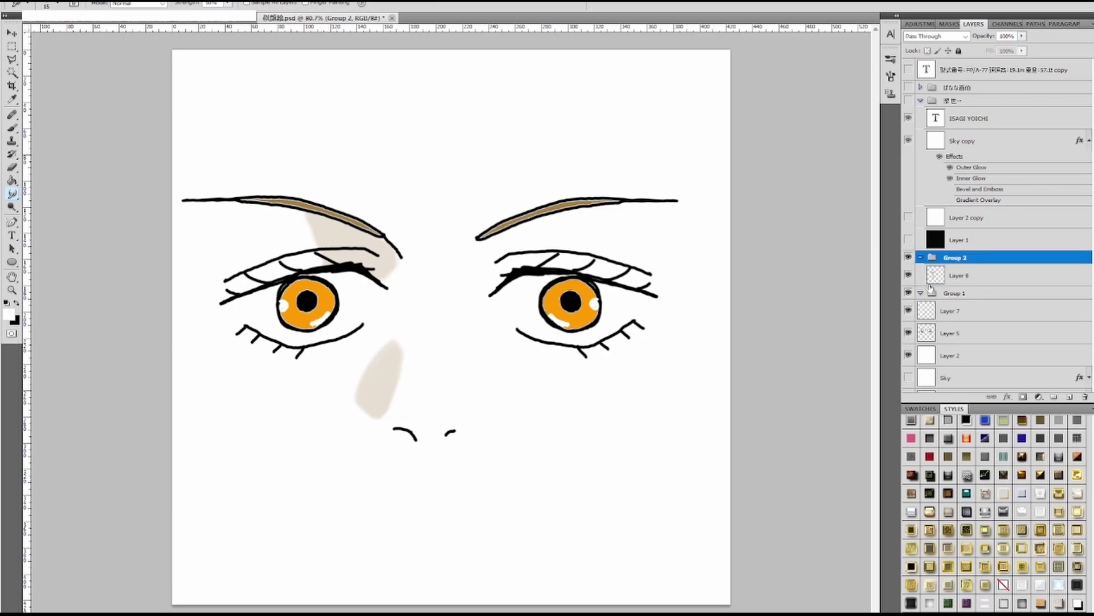
shift+click(943, 332)
right_click(942, 305)
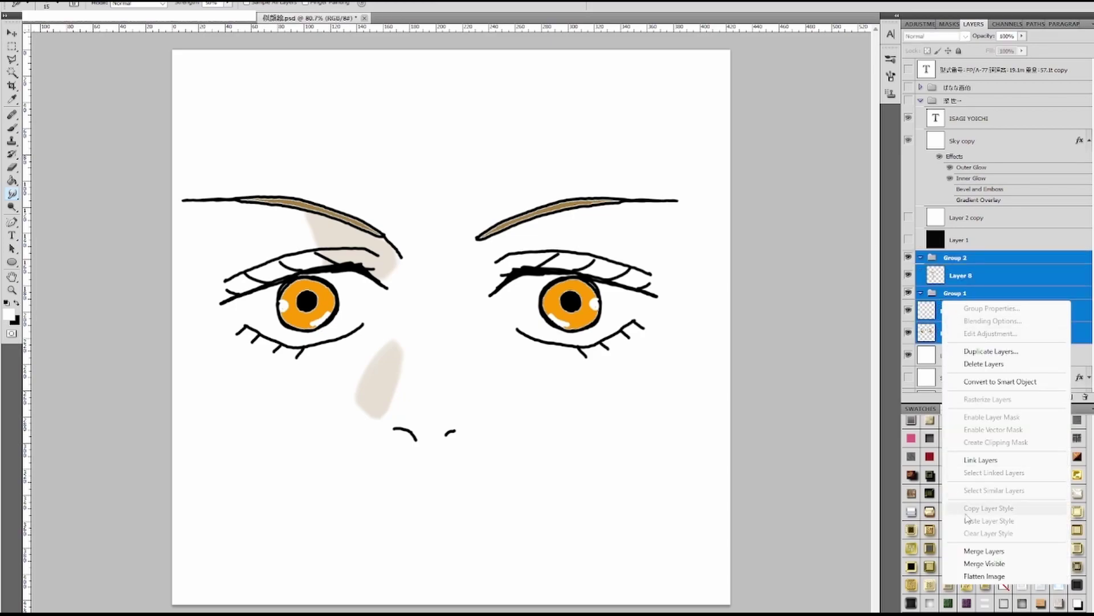
click(971, 551)
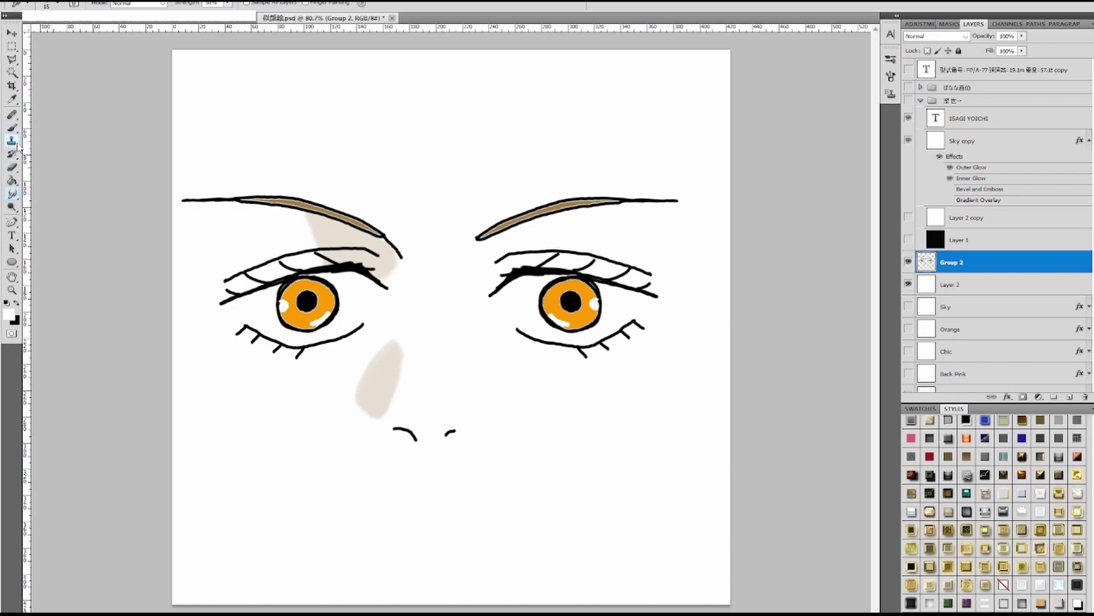
click(12, 167)
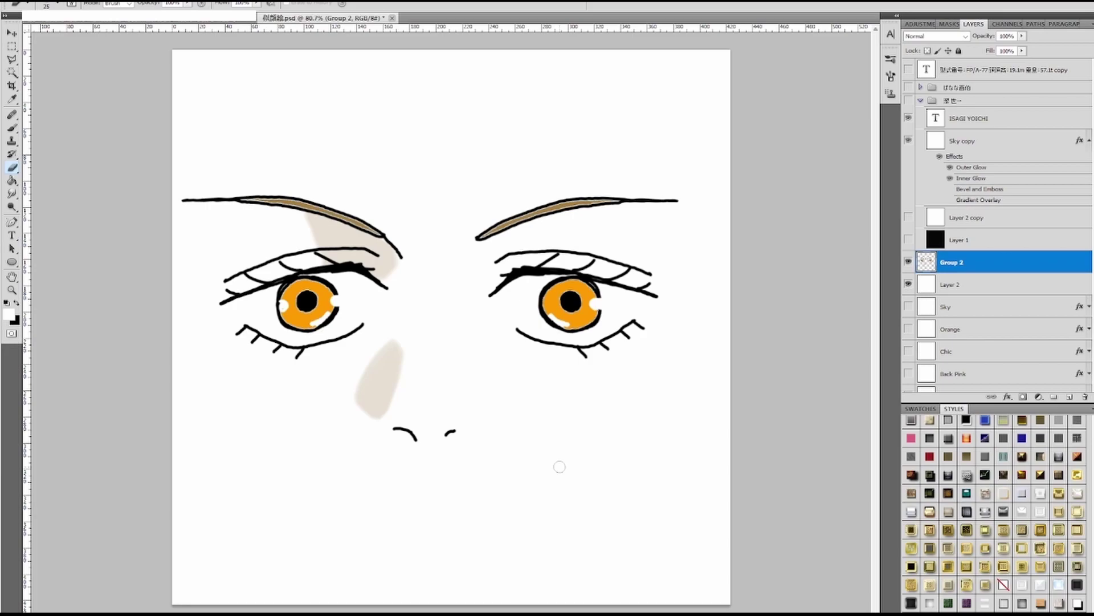
- Try to paint over the white highlight on the left iris's left edge with orange sampled from the iris
click(11, 98)
click(292, 286)
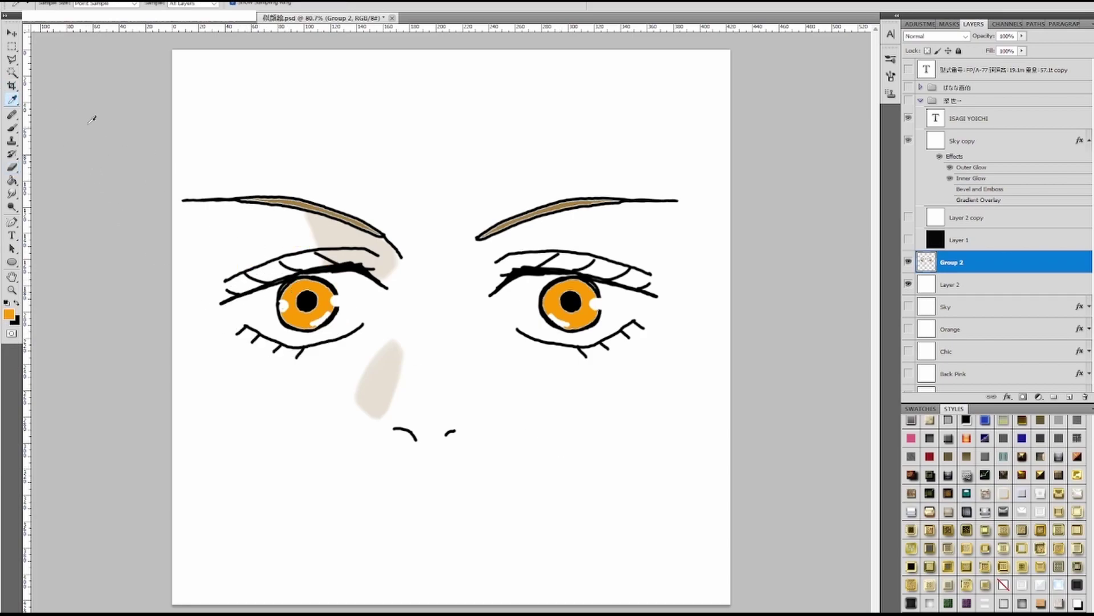
click(11, 127)
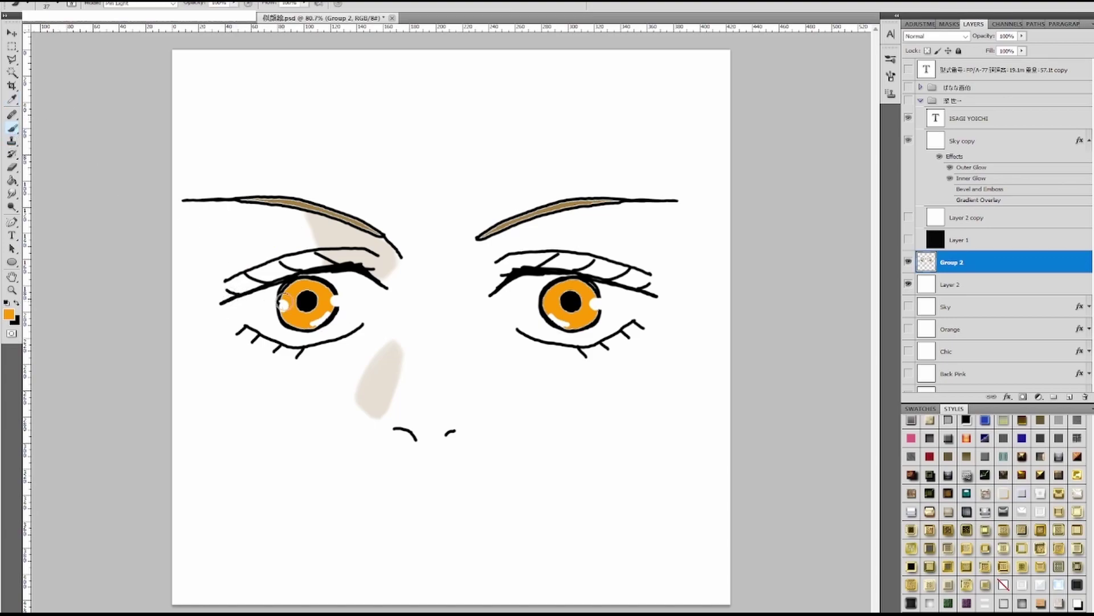
click(284, 306)
key(ctrl+z)
right_click(369, 269)
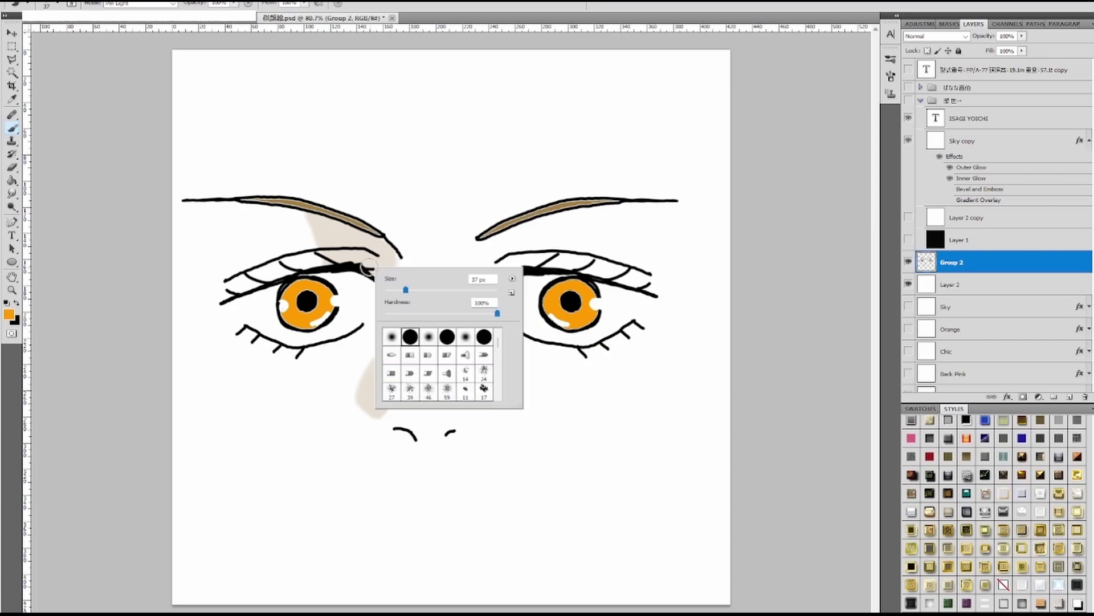
- Smudge the orange over the white highlight on the left edge of the left iris
click(12, 194)
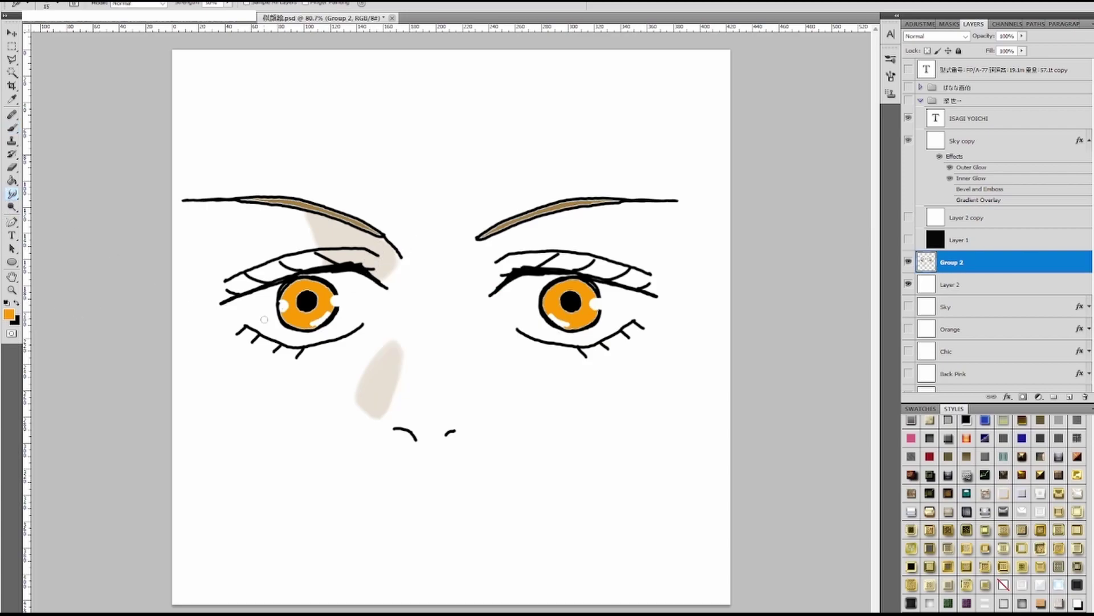
drag(289, 296, 285, 311)
- Lasso the area between the right eyebrow and the right eye's inner corner, and sample the beige from the left eye's shading
click(12, 59)
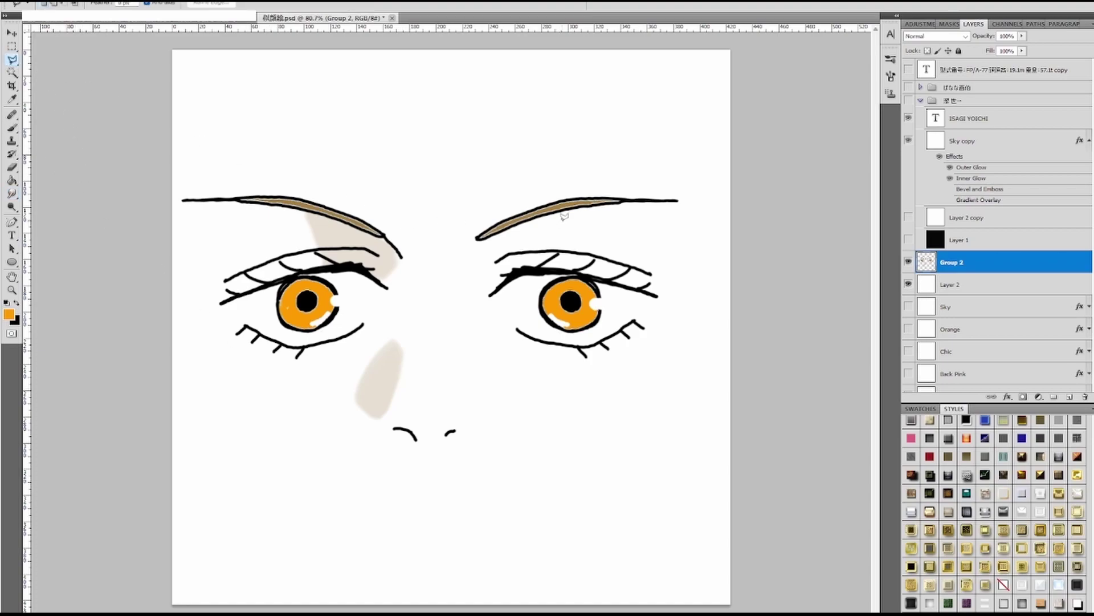
click(589, 207)
click(12, 100)
click(340, 237)
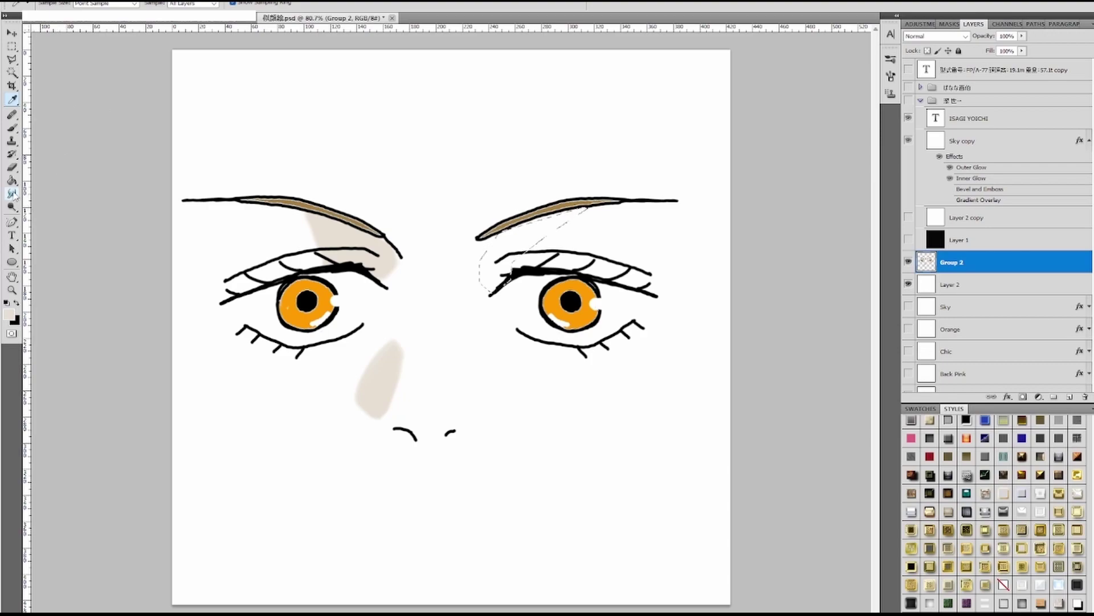
- Replace the beige painted in the selection on Group 2 with beige painted on a new layer
click(12, 128)
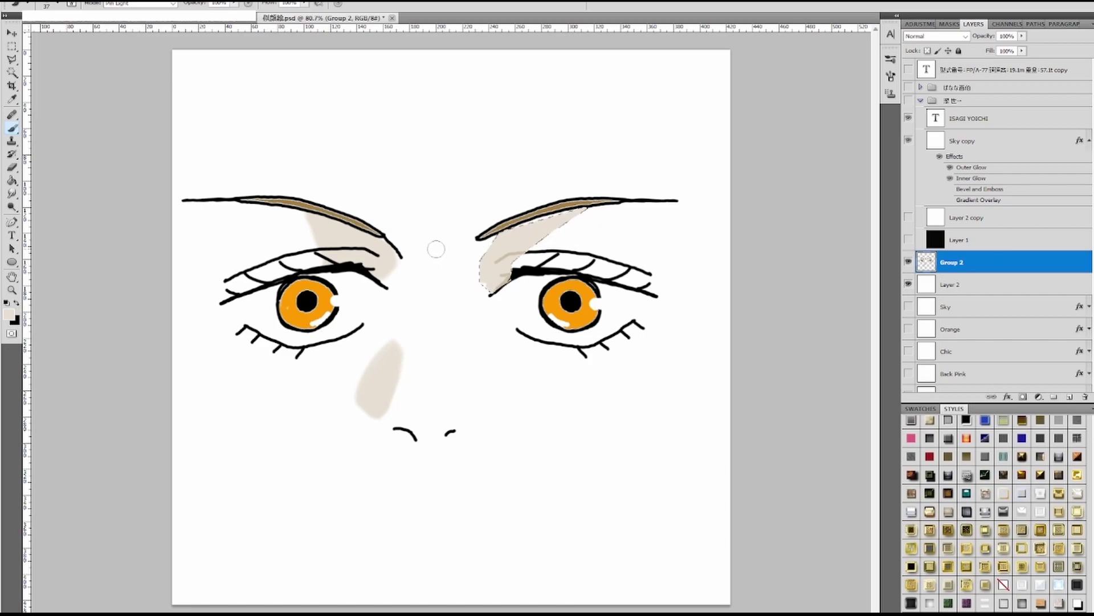
key(Delete)
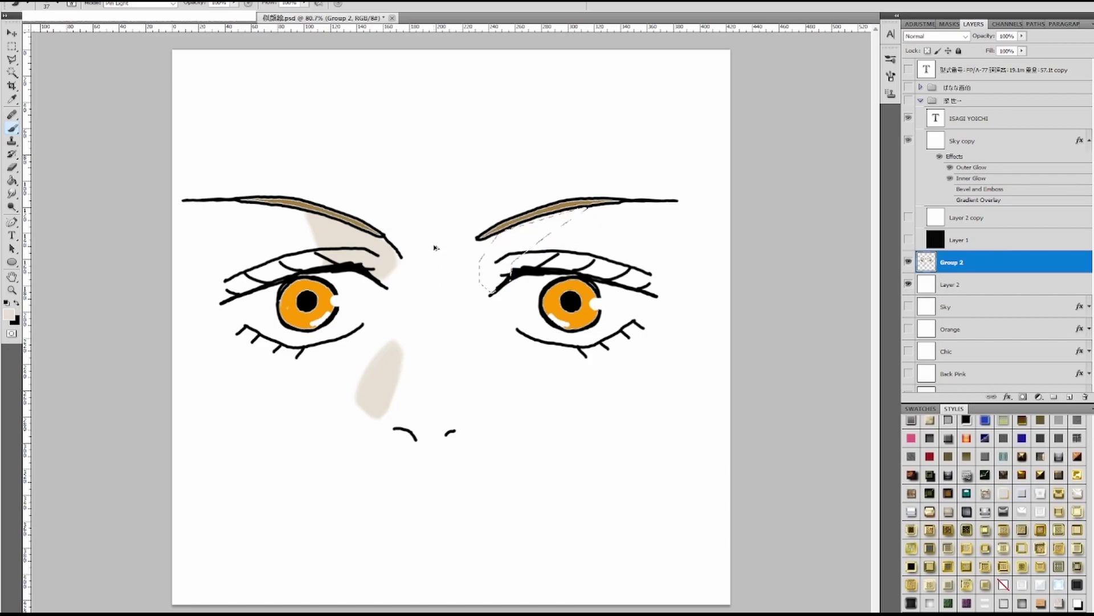
click(1069, 397)
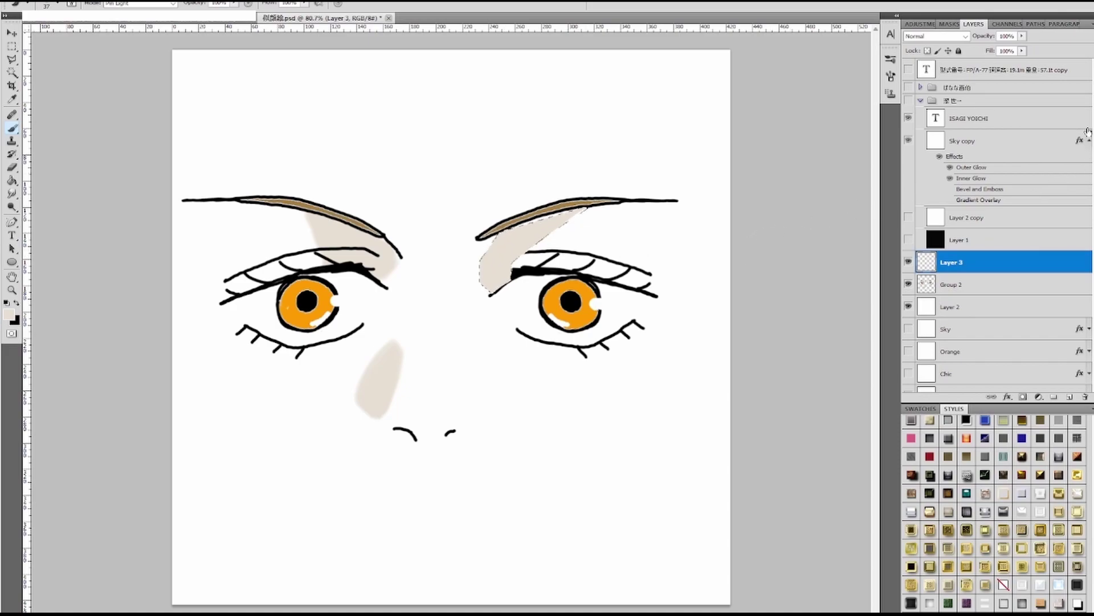
- Set Layer 3's opacity to 71% and clear the selection
click(1021, 37)
mouse_move(1021, 50)
mouse_down()
mouse_move(988, 51)
mouse_move(1003, 55)
mouse_up()
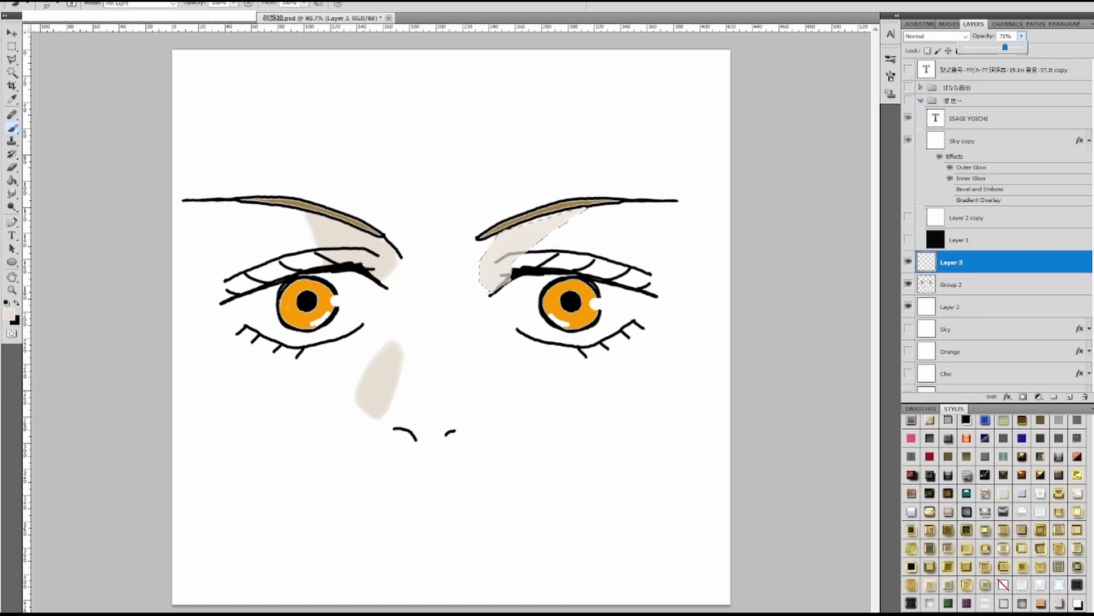
click(133, 1)
click(145, 38)
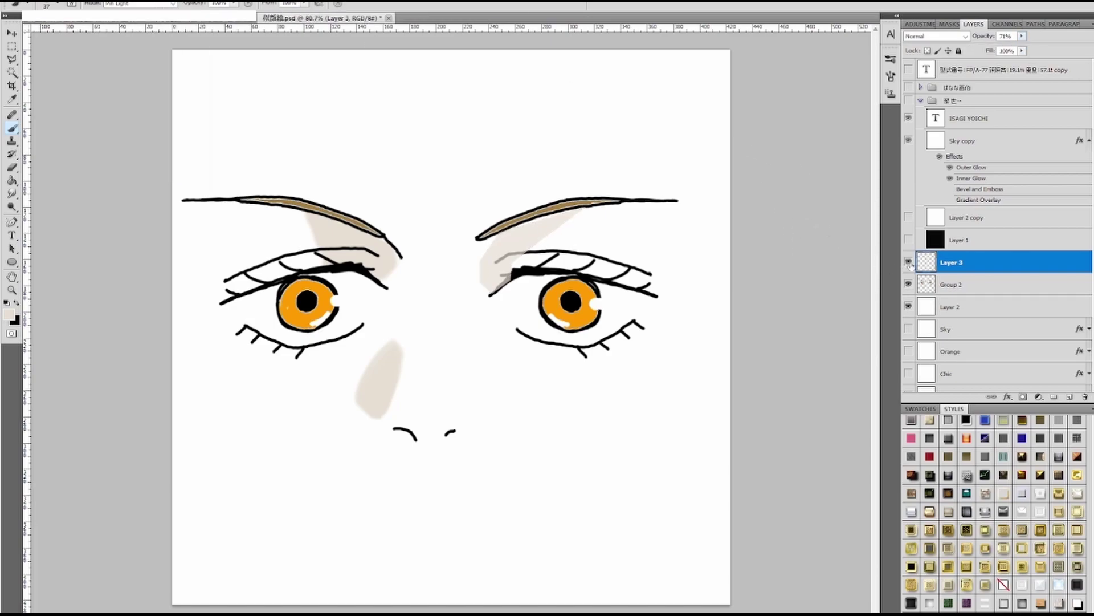
- Move Layer 3 beneath Group 2 and smudge the edges of the shading under the right eyebrow
drag(942, 265, 911, 293)
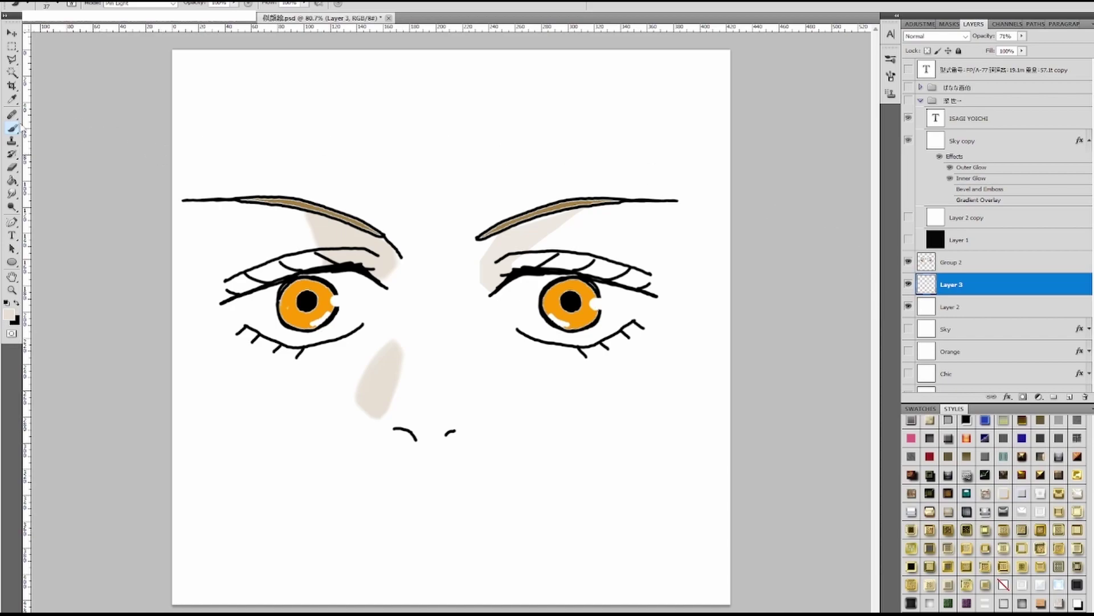
click(12, 194)
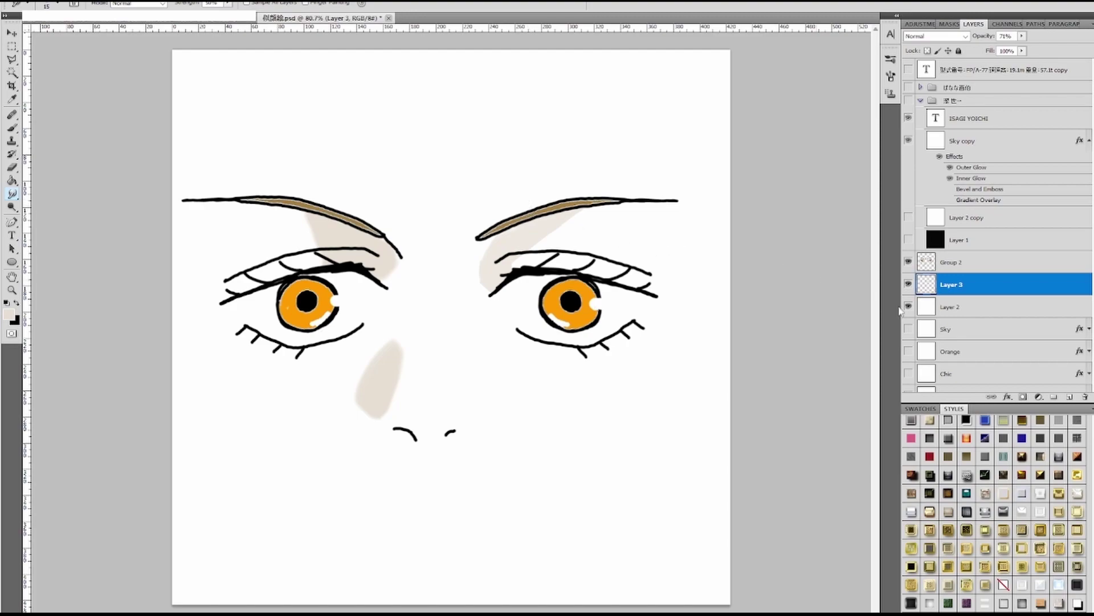
- Merge Layer 3 and Group 2 into a single layer
ctrl+click(956, 267)
right_click(957, 266)
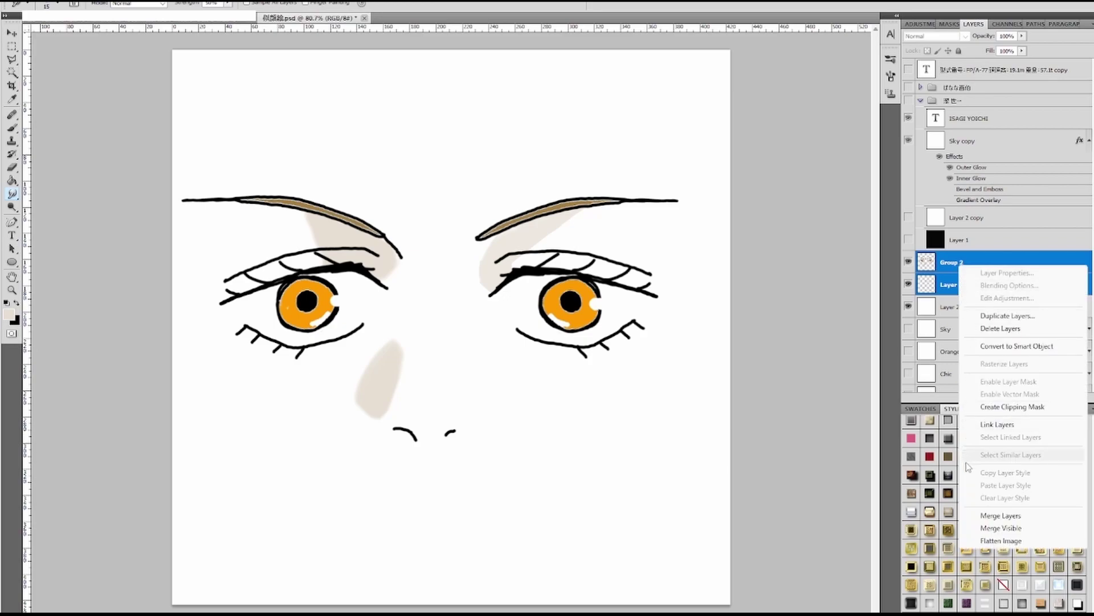
click(994, 515)
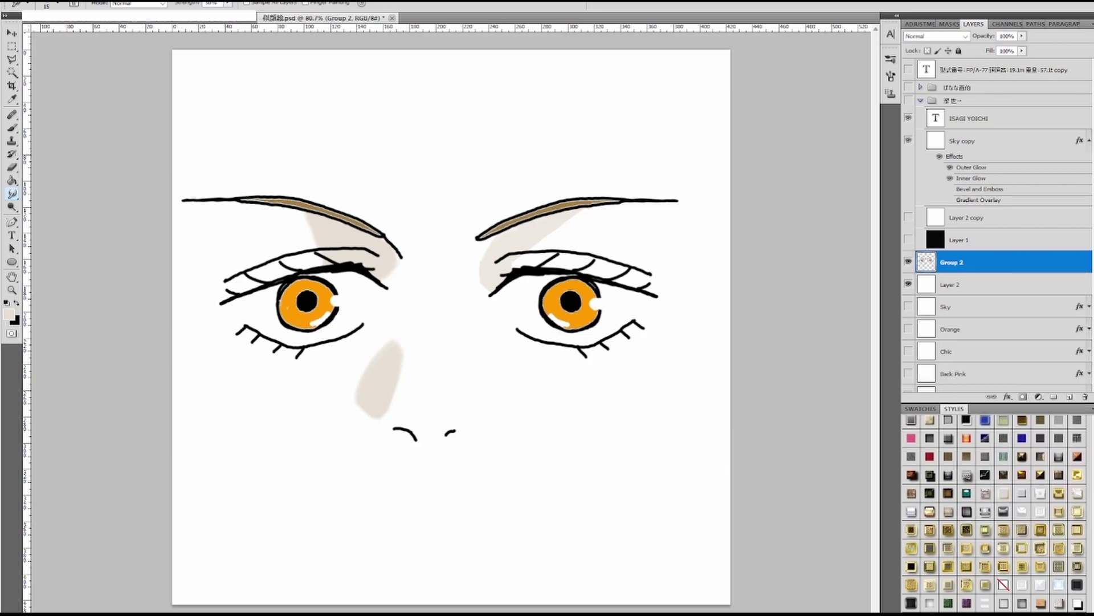
- Add a new layer above Group 2 and set up a hard black brush at 8 px
click(1056, 397)
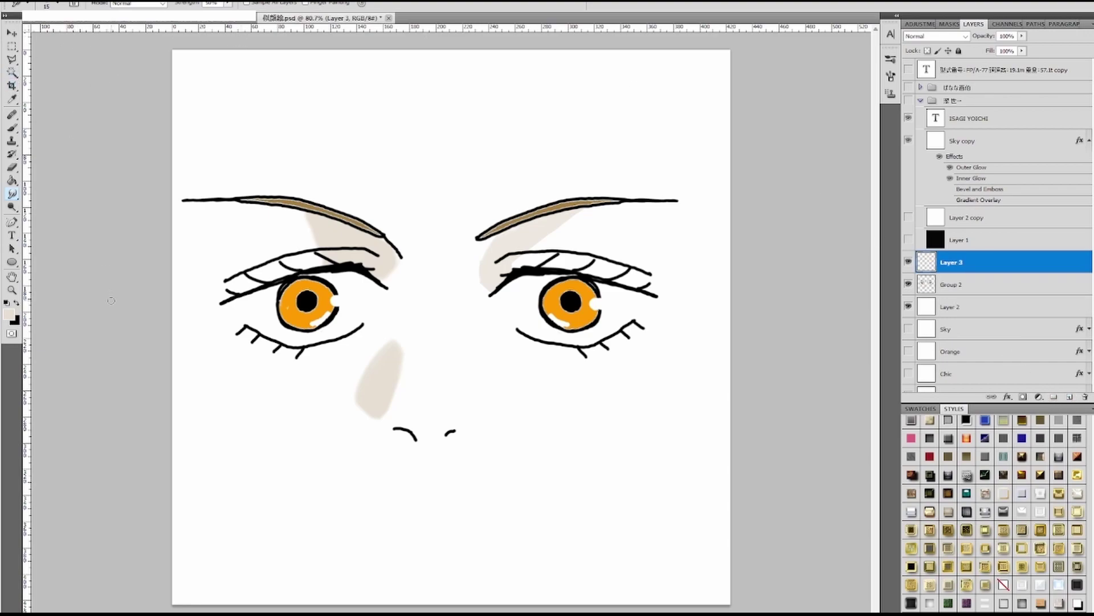
click(17, 303)
click(12, 127)
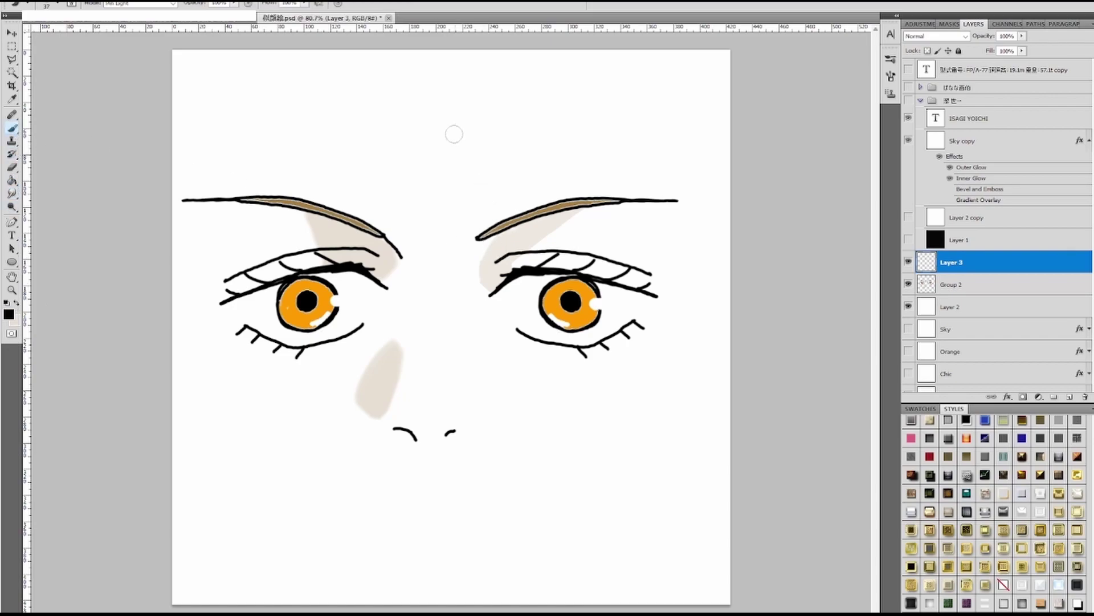
right_click(447, 130)
drag(466, 151, 454, 158)
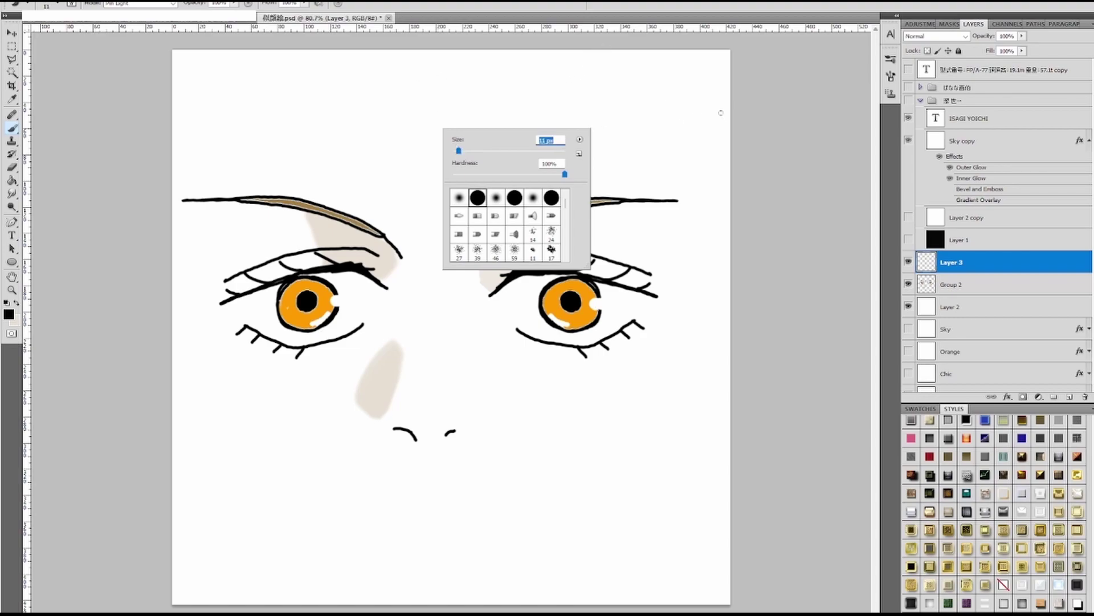
drag(465, 150, 457, 150)
key(Return)
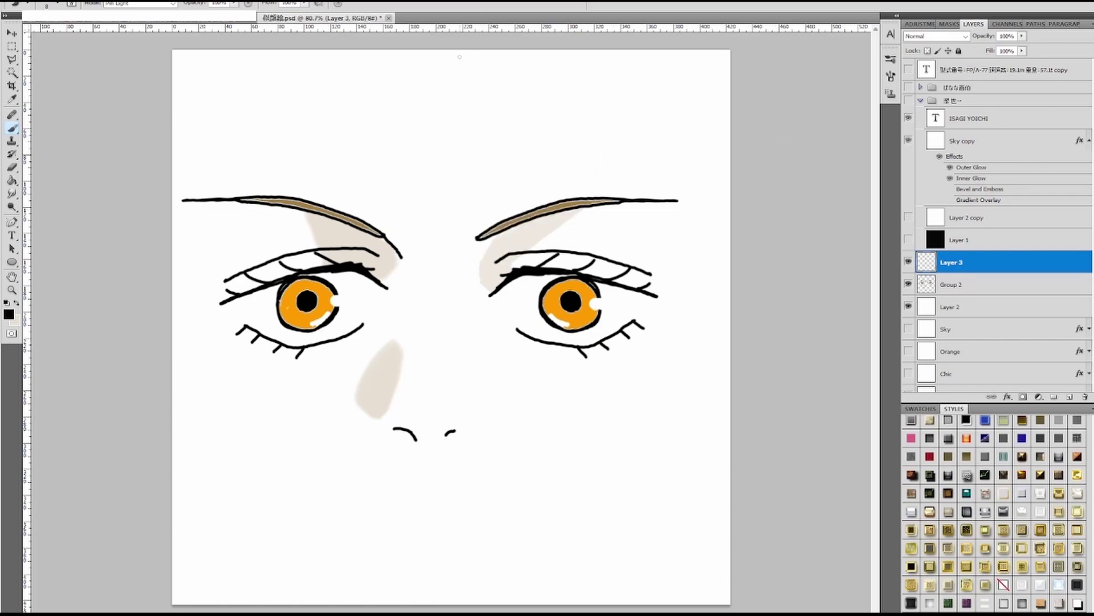
- Reduce the brush size to 5 px and paint a long curved hair line from the canvas's upper edge to the left eye's outer corner
drag(460, 53, 420, 111)
key(ctrl+z)
right_click(422, 106)
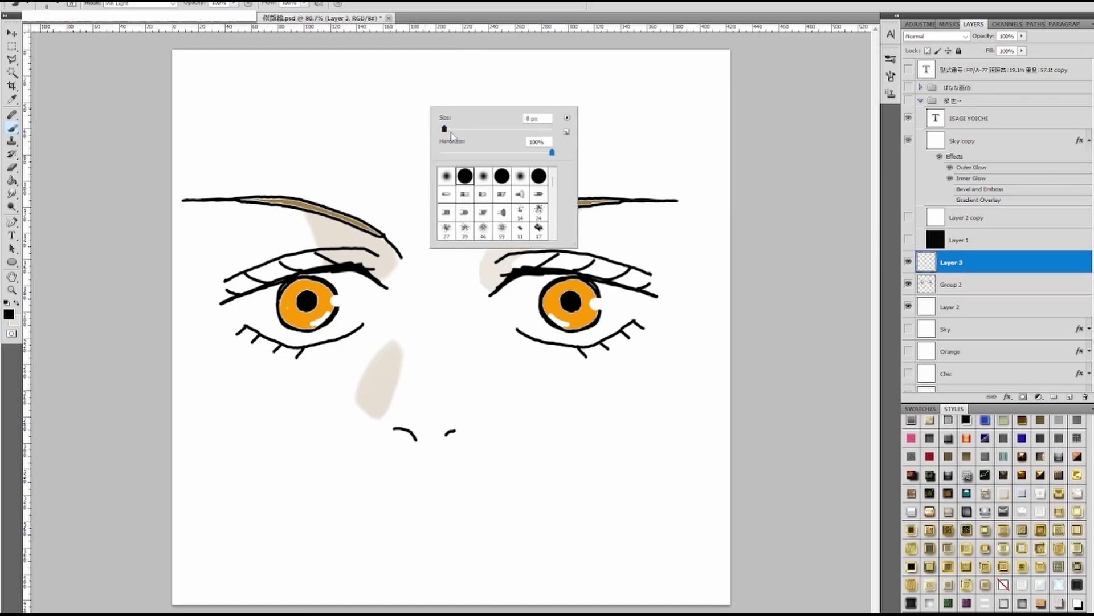
click(484, 126)
text(5)
key(Return)
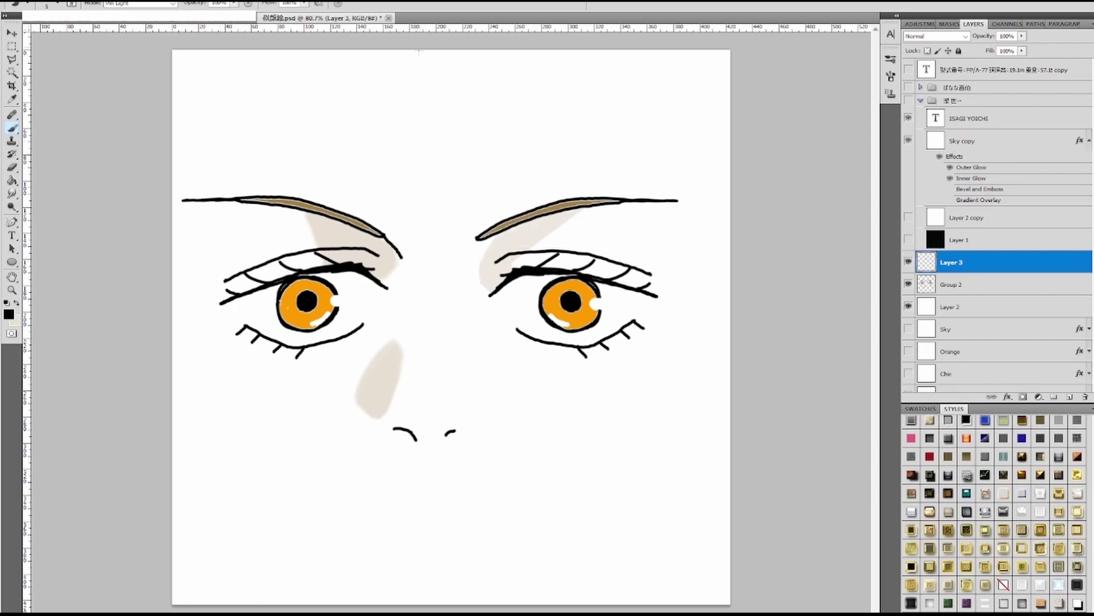
mouse_move(428, 51)
mouse_down()
mouse_move(369, 148)
mouse_move(300, 217)
mouse_move(198, 281)
mouse_up()
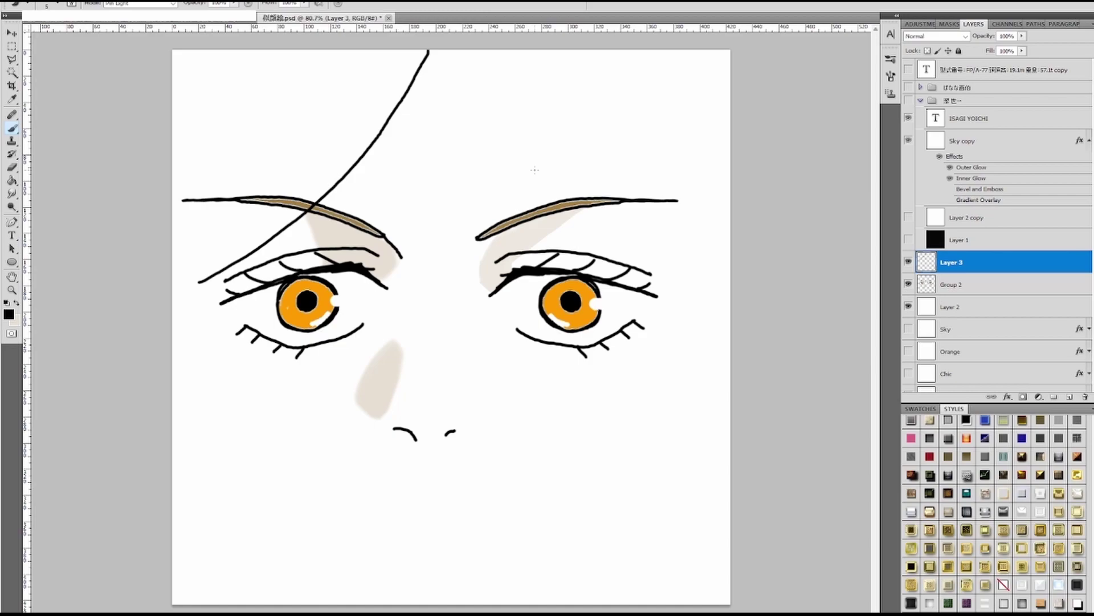
- Hide the rulers, then rotate, enlarge and shift the hair line so it sweeps from above the right eyebrow to the left eye's outer lashes
key(ctrl+r)
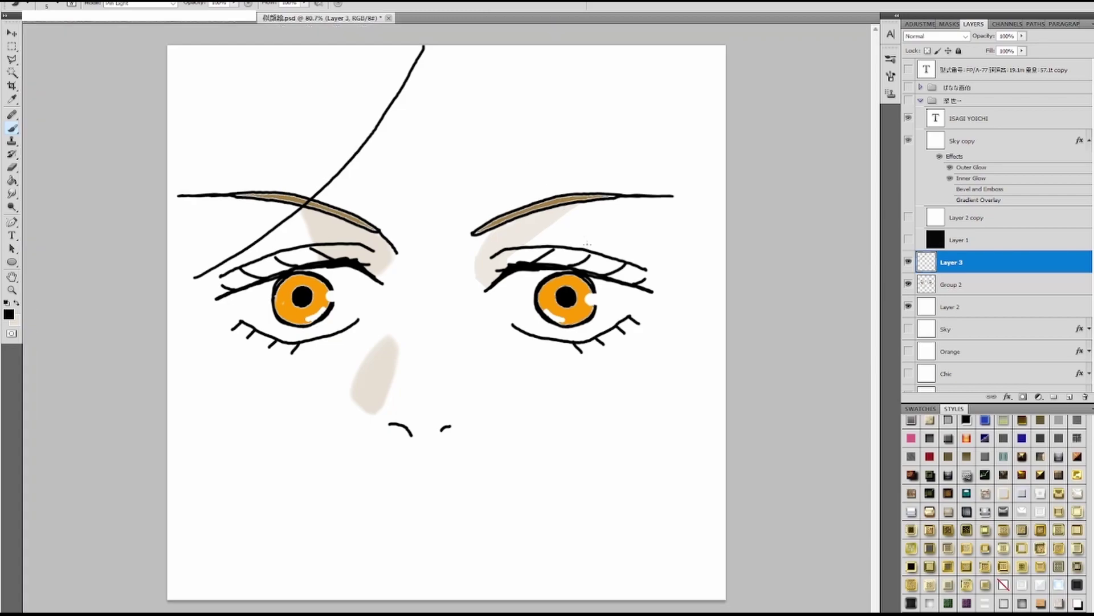
key(ctrl+t)
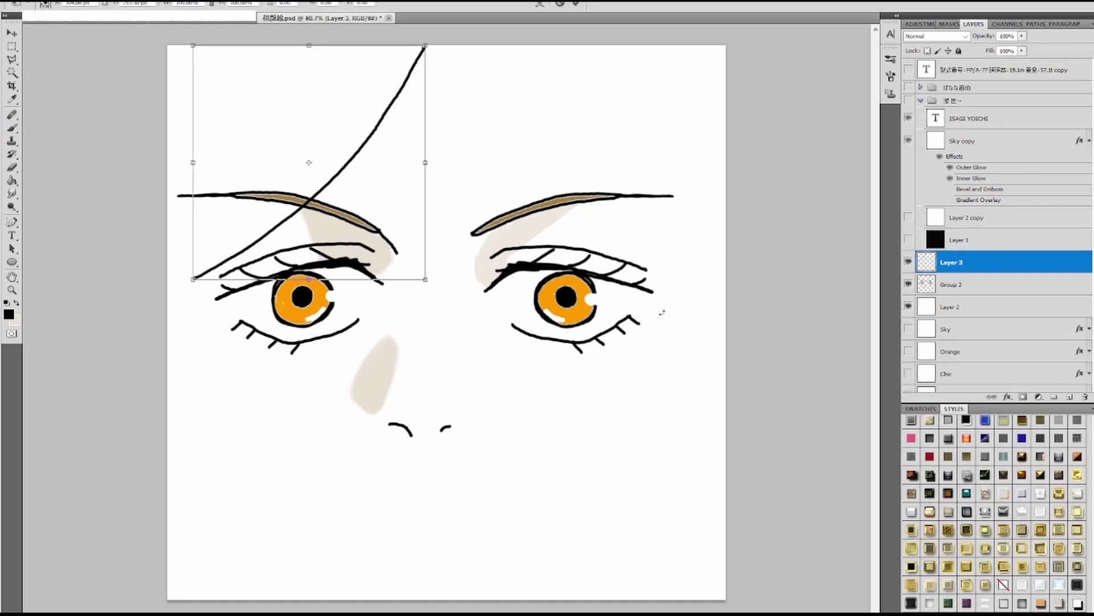
drag(759, 320, 648, 278)
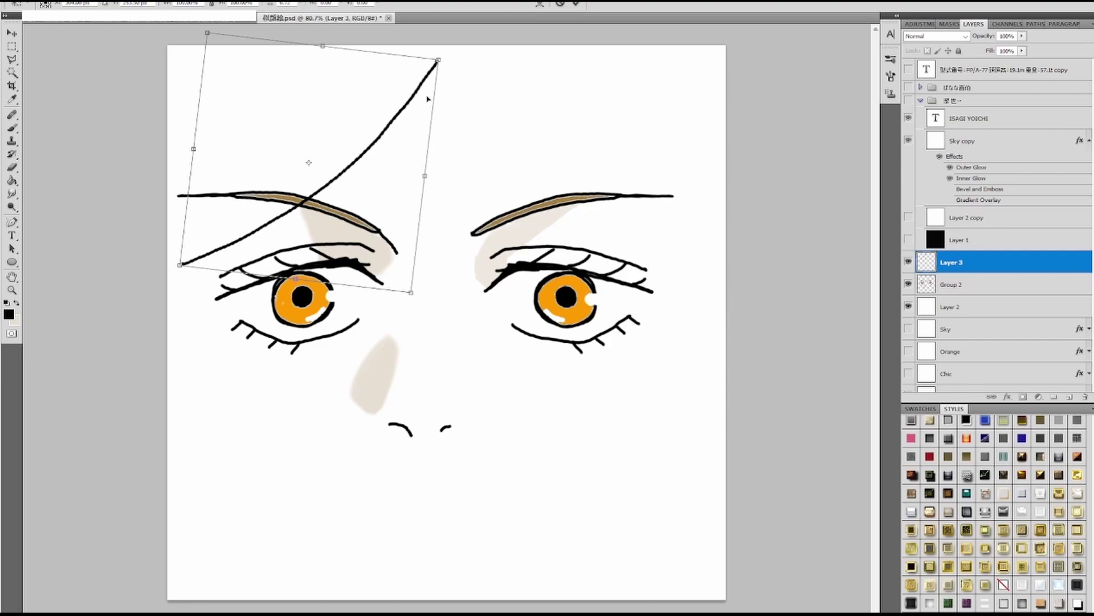
drag(438, 59, 463, 39)
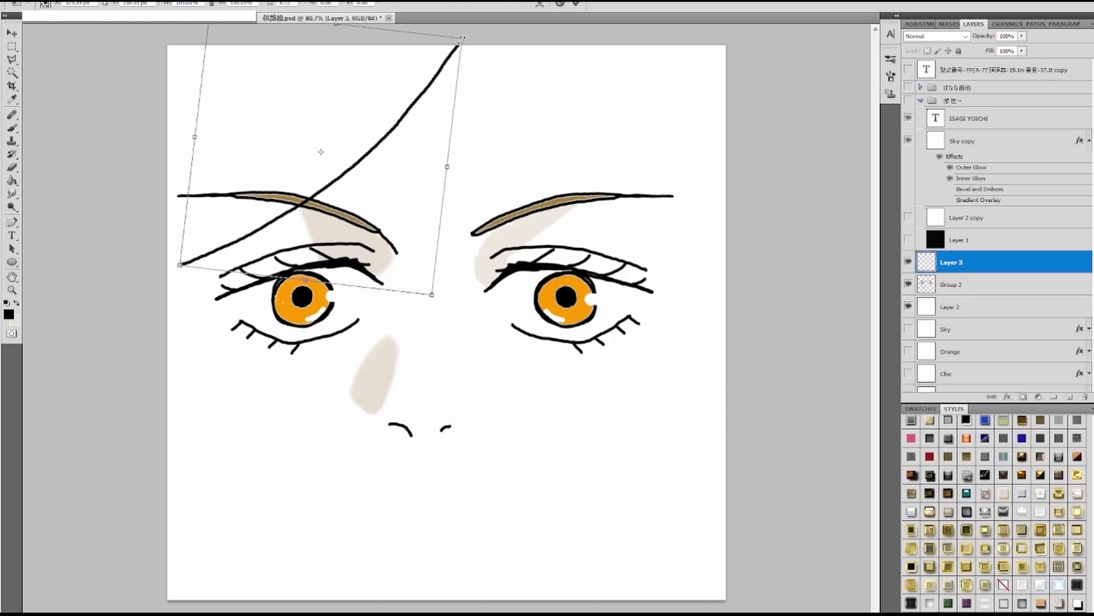
drag(429, 86, 469, 93)
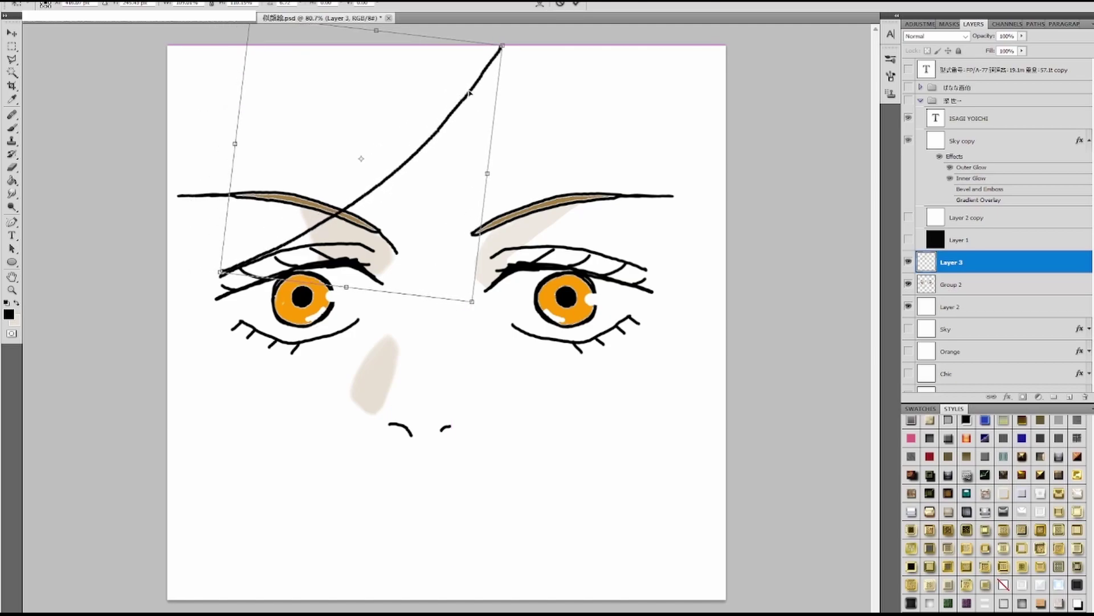
drag(635, 166, 635, 176)
drag(505, 50, 533, 31)
drag(489, 309, 502, 315)
drag(217, 273, 206, 286)
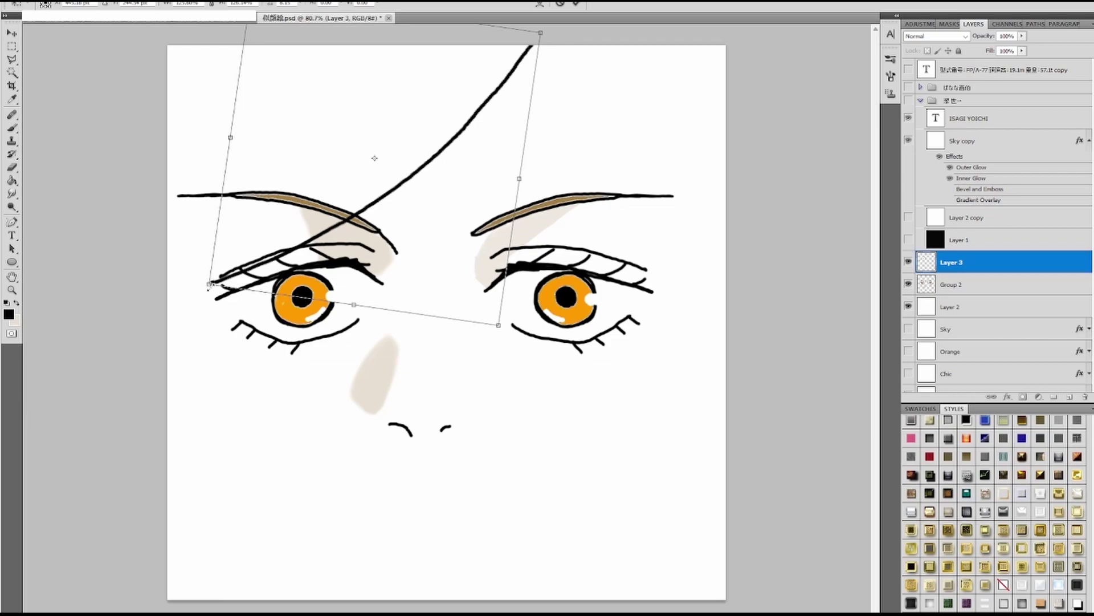
key(Return)
key(b)
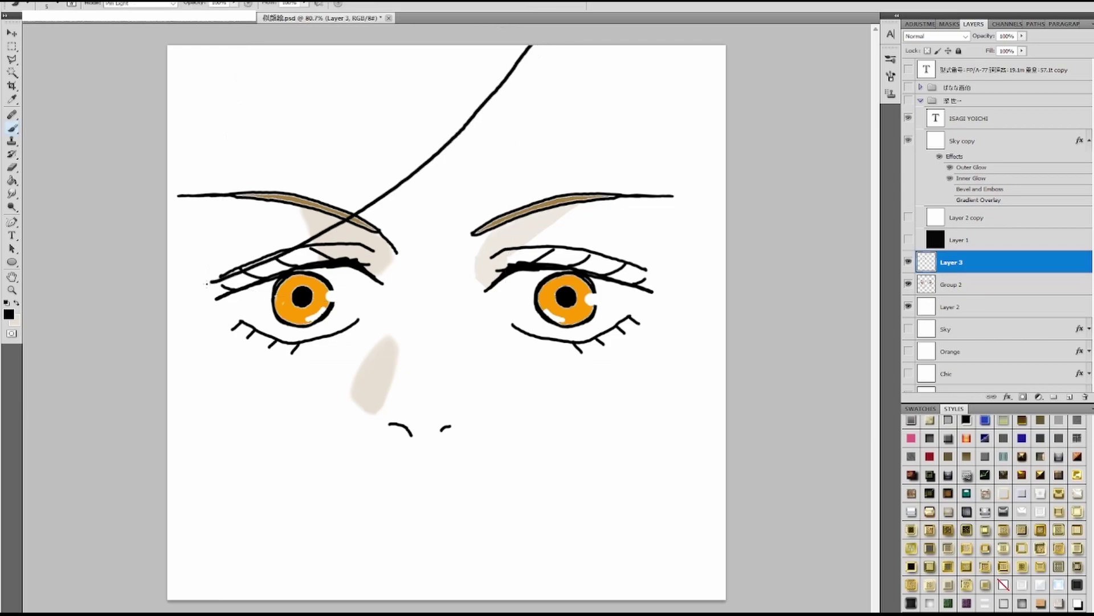
key(Return)
- Paint a narrow pointed hair strand on a new layer, falling from the hair line's upper end across the right eye
mouse_move(527, 51)
mouse_down()
mouse_move(550, 101)
mouse_move(573, 279)
mouse_move(564, 363)
mouse_move(525, 423)
mouse_up()
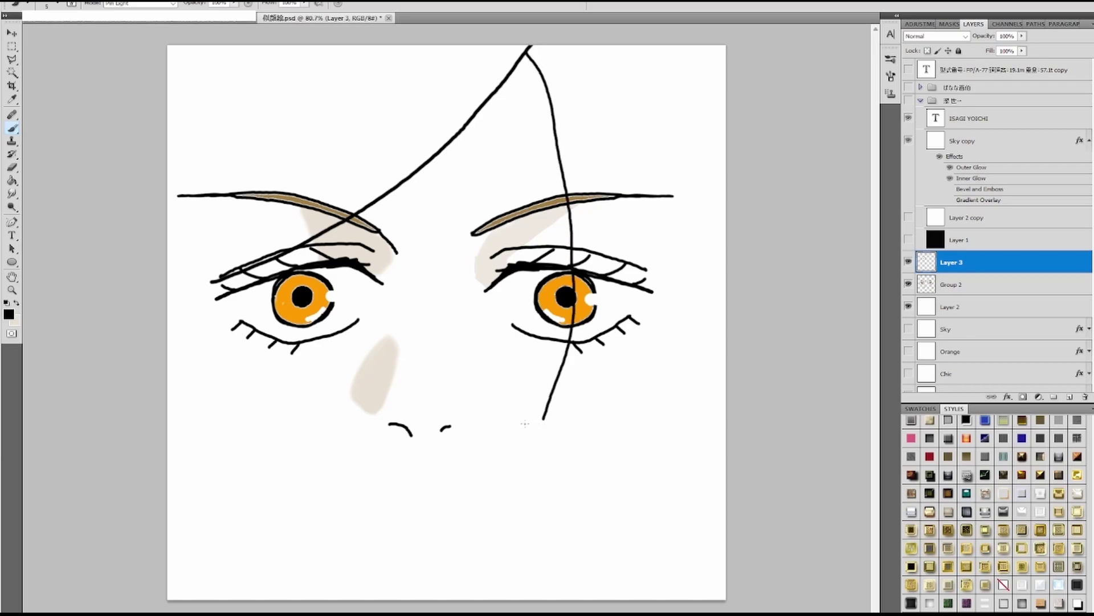
key(ctrl+z)
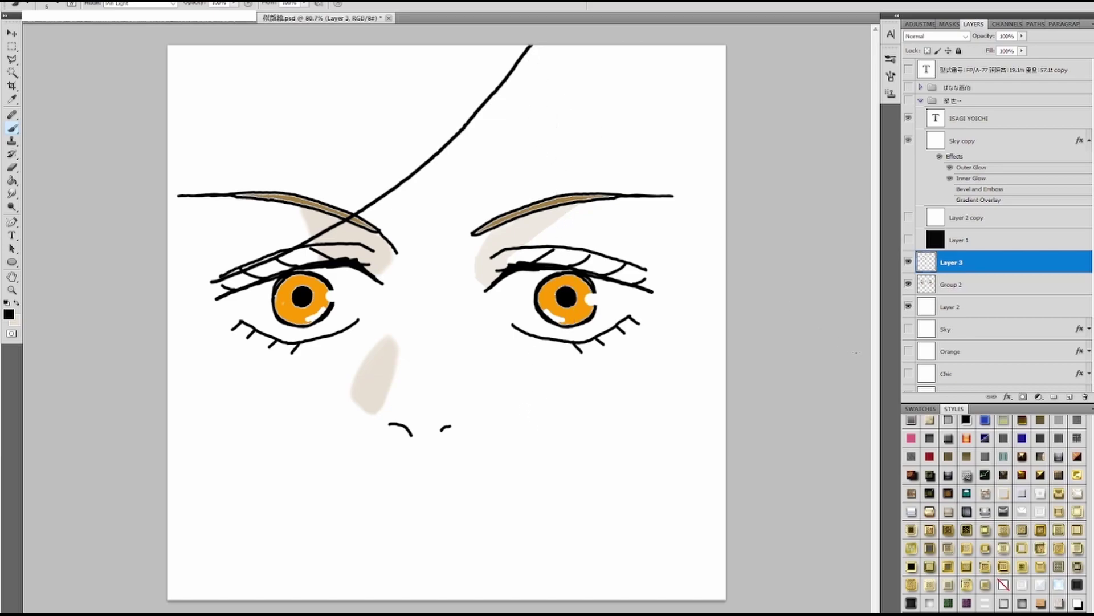
click(1069, 397)
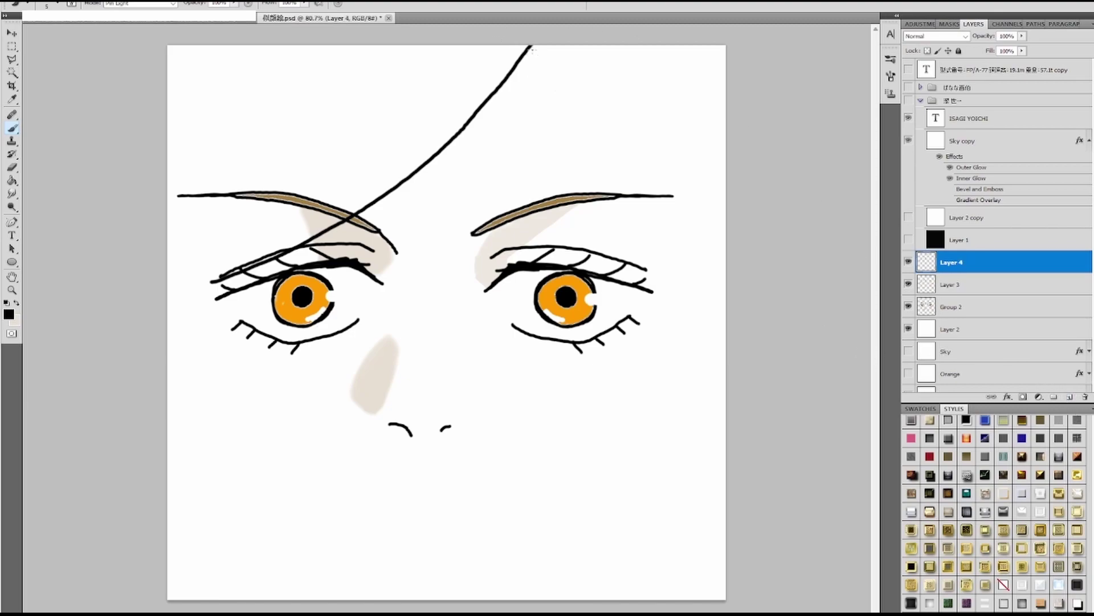
mouse_move(527, 48)
mouse_down()
mouse_move(583, 253)
mouse_move(579, 332)
mouse_move(562, 394)
mouse_up()
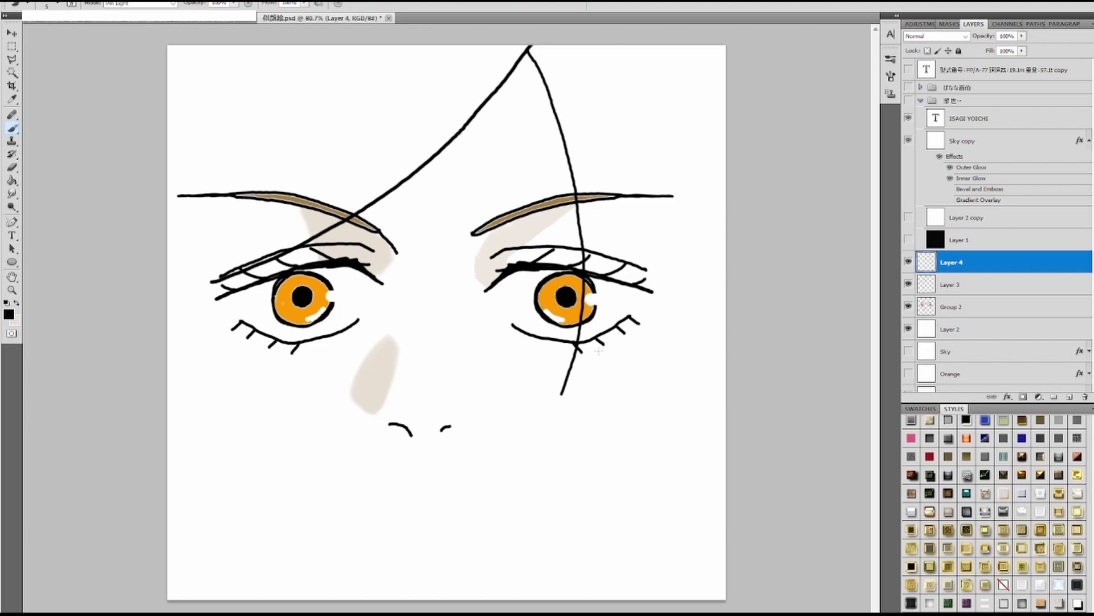
mouse_move(562, 393)
mouse_down()
mouse_move(590, 329)
mouse_move(606, 226)
mouse_move(578, 116)
mouse_up()
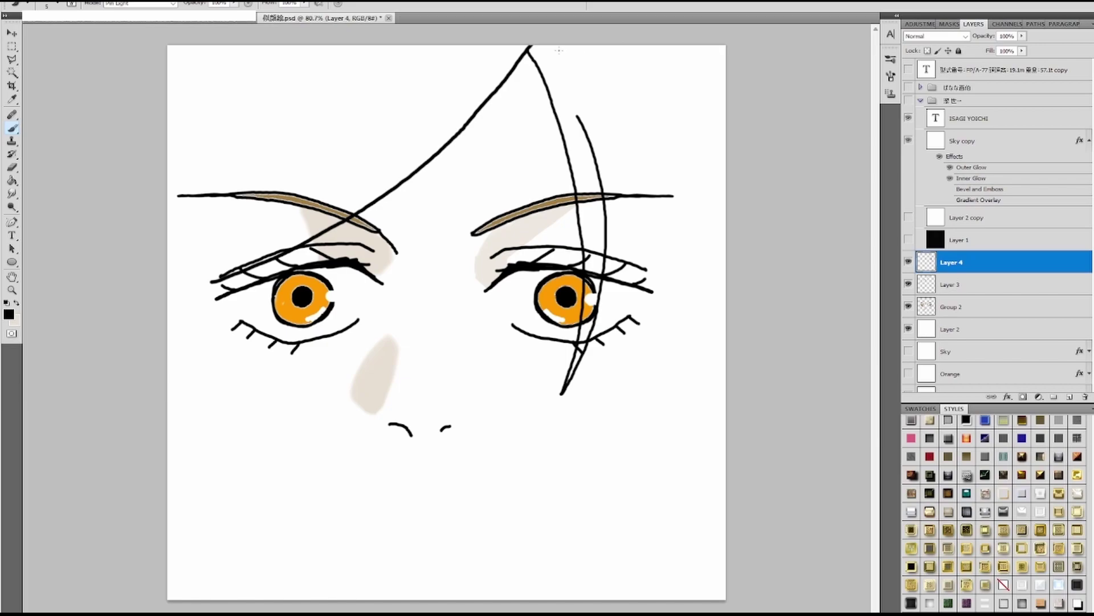
drag(560, 60, 581, 127)
- Touch up the join in the strand's outer outline and paint a curved hair line from it to the canvas's right edge
click(11, 167)
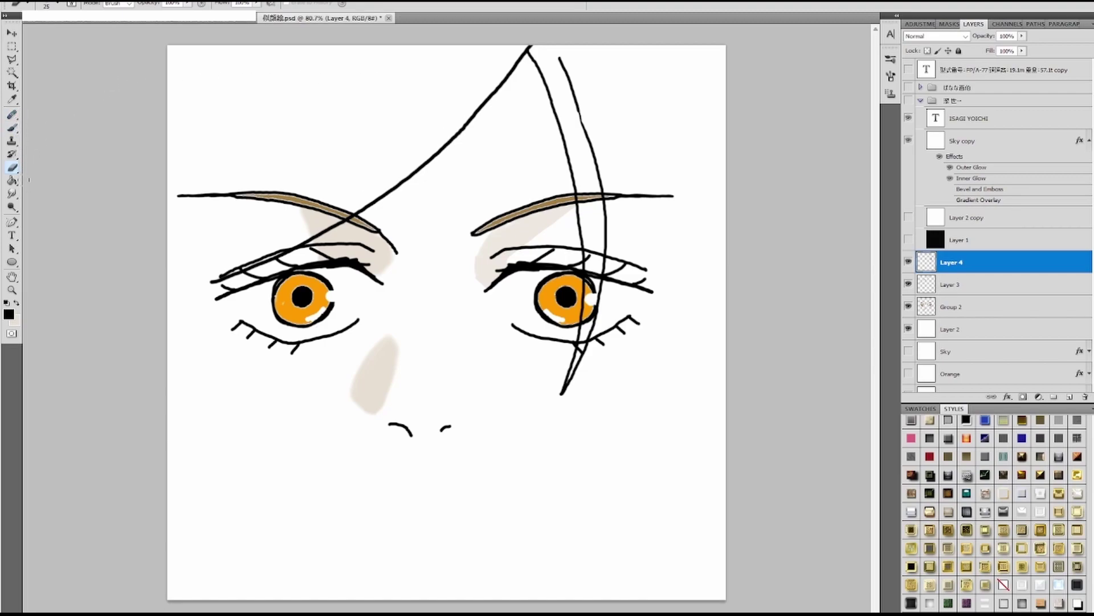
click(13, 127)
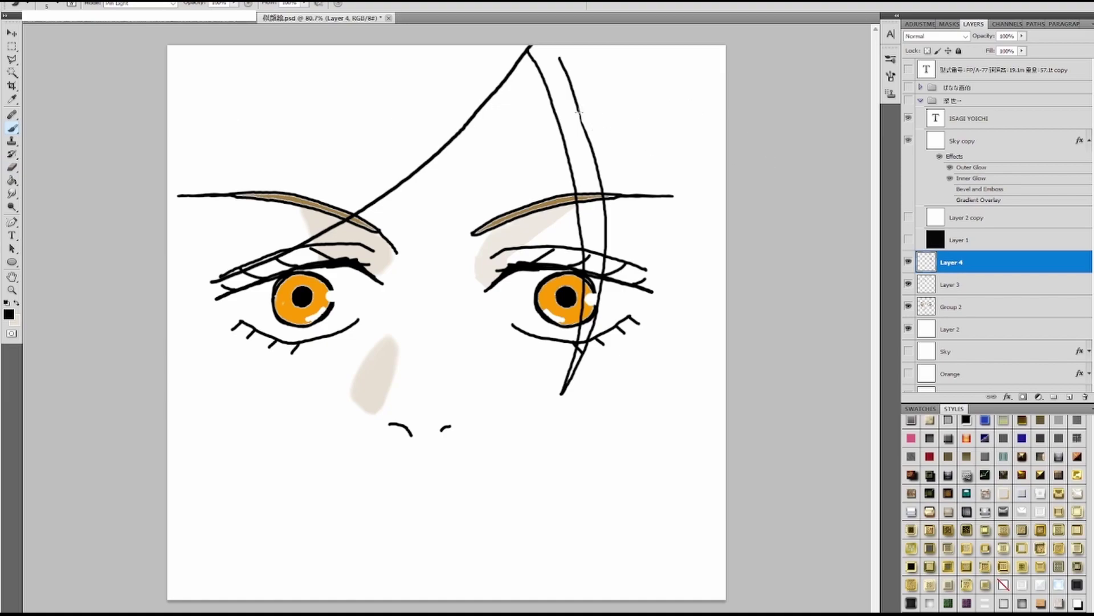
drag(580, 113, 589, 136)
click(12, 167)
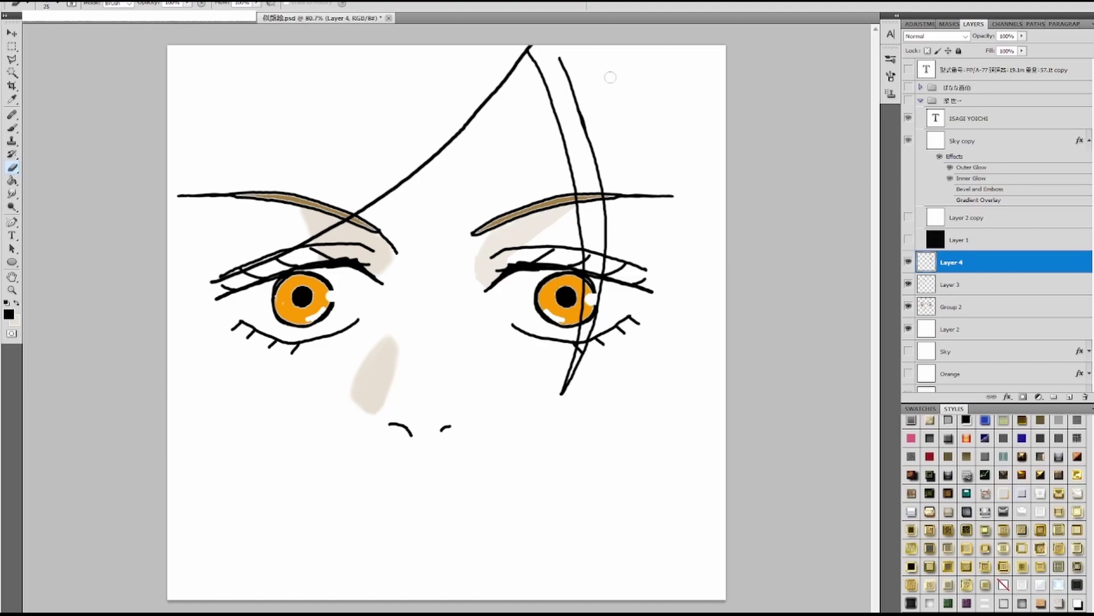
click(12, 128)
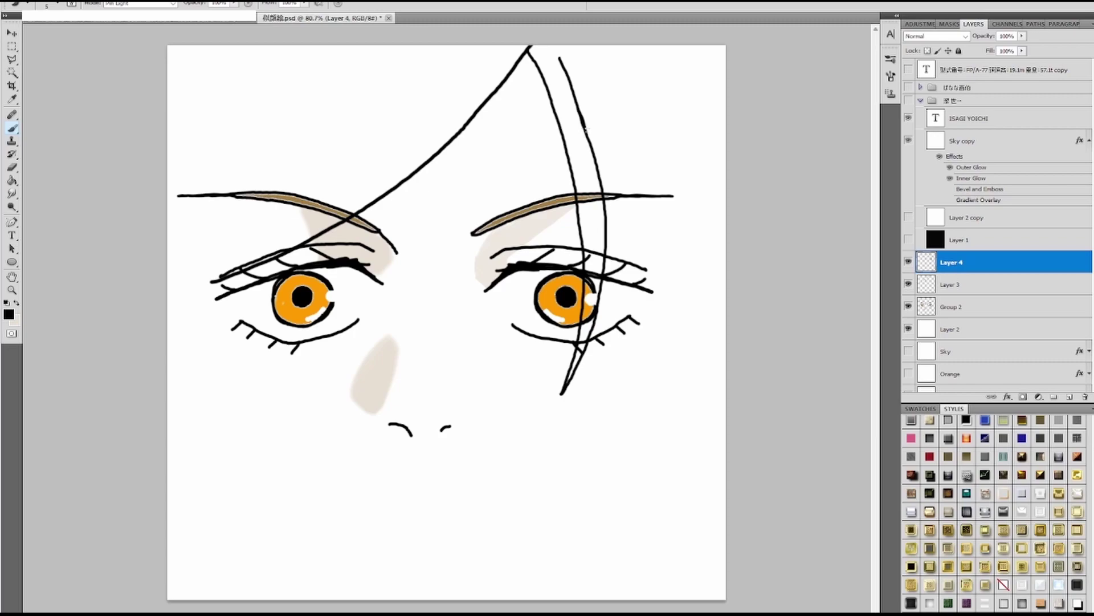
mouse_move(585, 131)
mouse_down()
mouse_move(673, 206)
mouse_move(725, 235)
mouse_up()
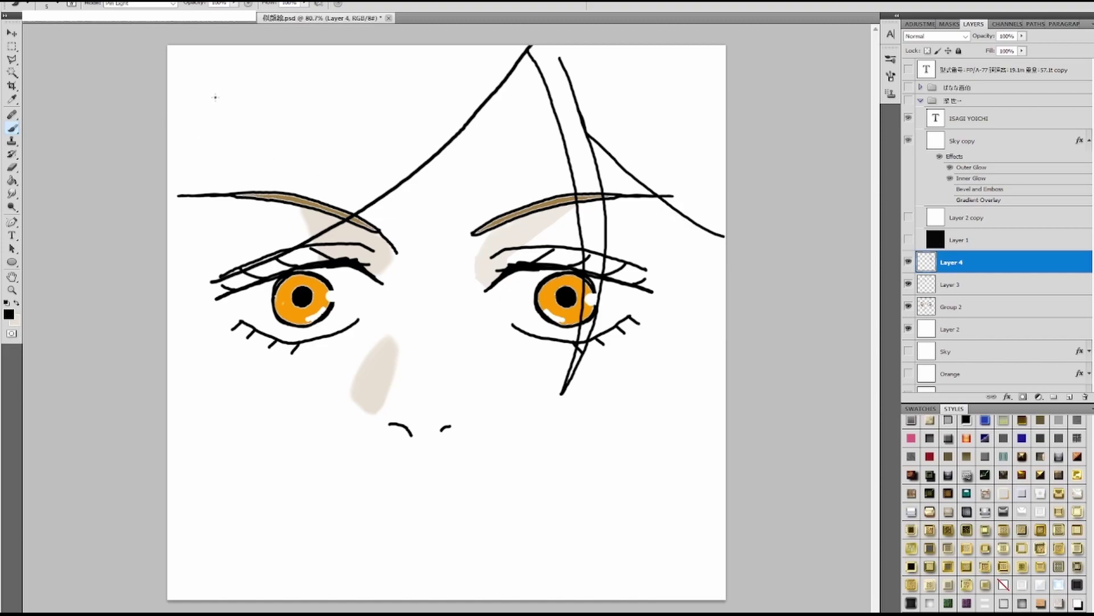
- Paint a long, slightly bowed hair line on a new layer, running down past the left eye's outer corner to below nose level
mouse_move(215, 97)
mouse_down()
mouse_move(209, 299)
mouse_move(255, 443)
mouse_up()
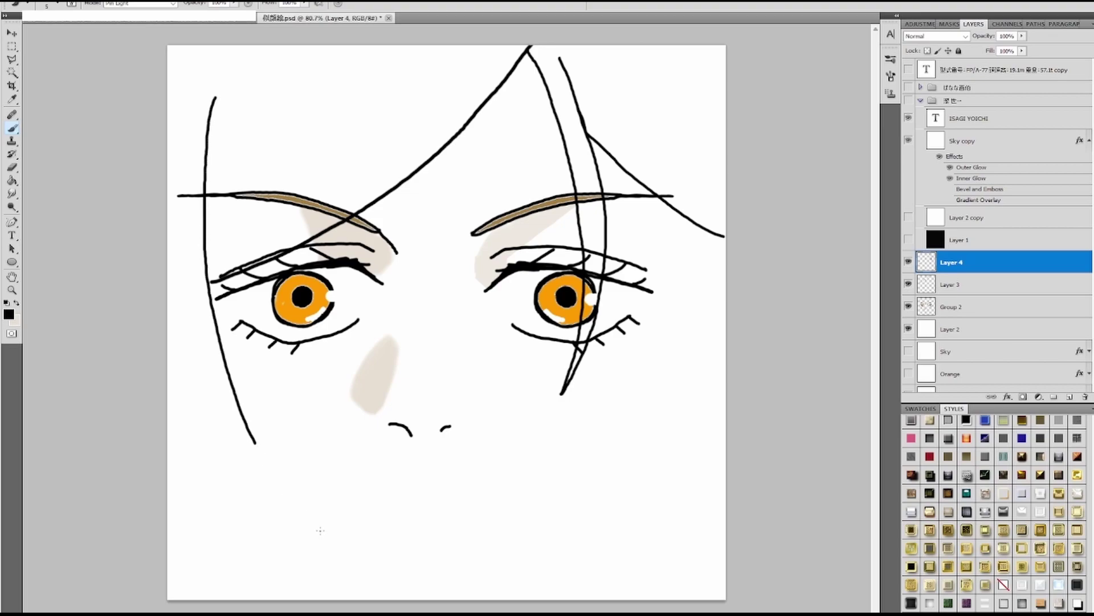
key(ctrl+z)
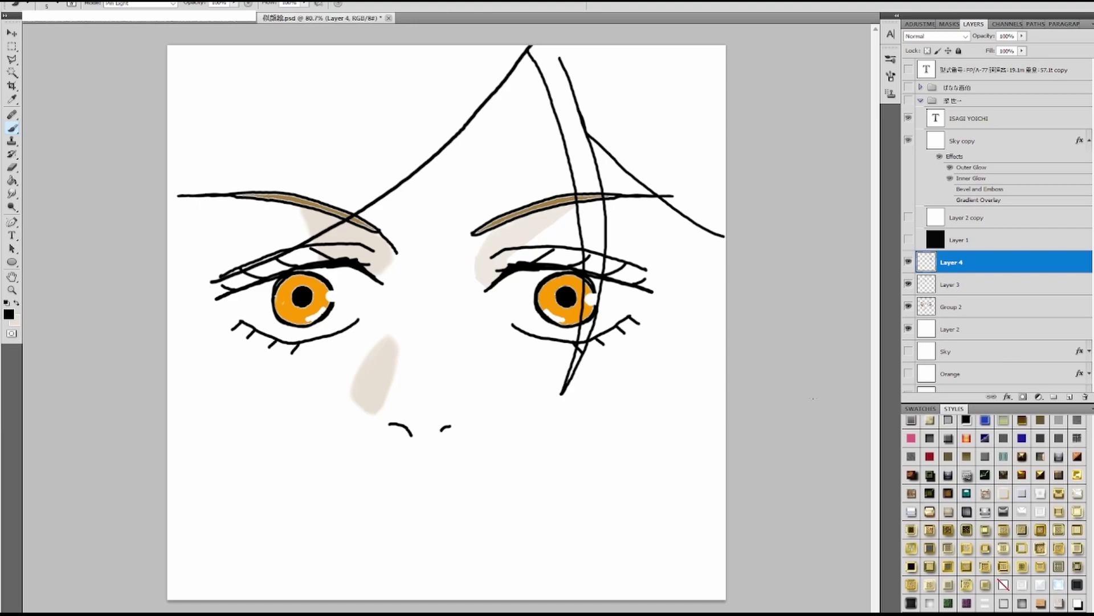
click(1070, 396)
mouse_move(253, 86)
mouse_down()
mouse_move(228, 166)
mouse_move(215, 279)
mouse_move(234, 412)
mouse_move(263, 472)
mouse_up()
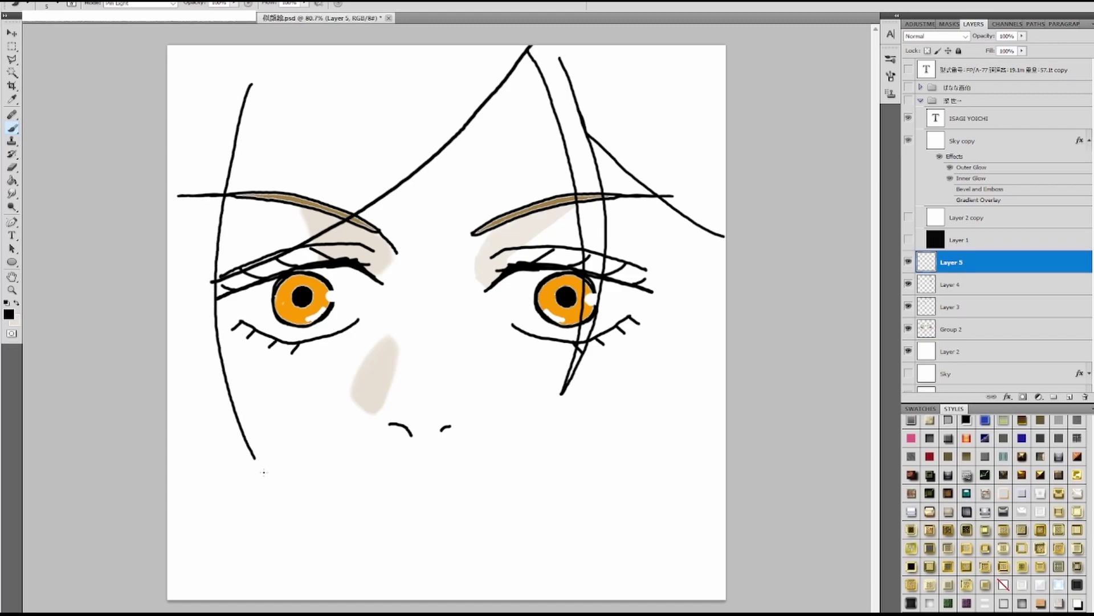
key(ctrl+z)
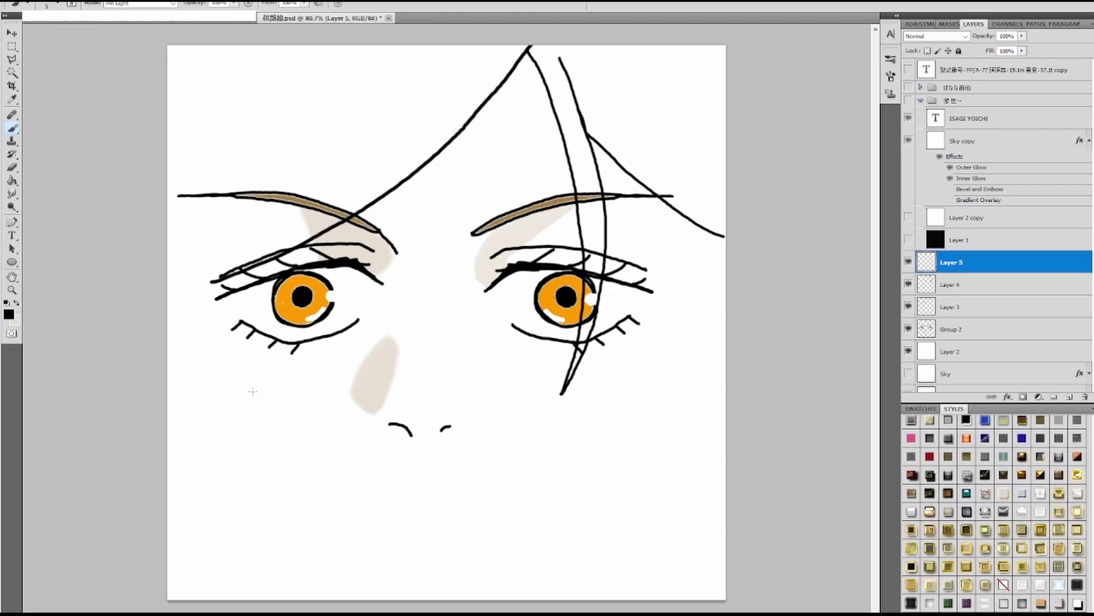
mouse_move(242, 81)
mouse_down()
mouse_move(210, 318)
mouse_move(243, 504)
mouse_up()
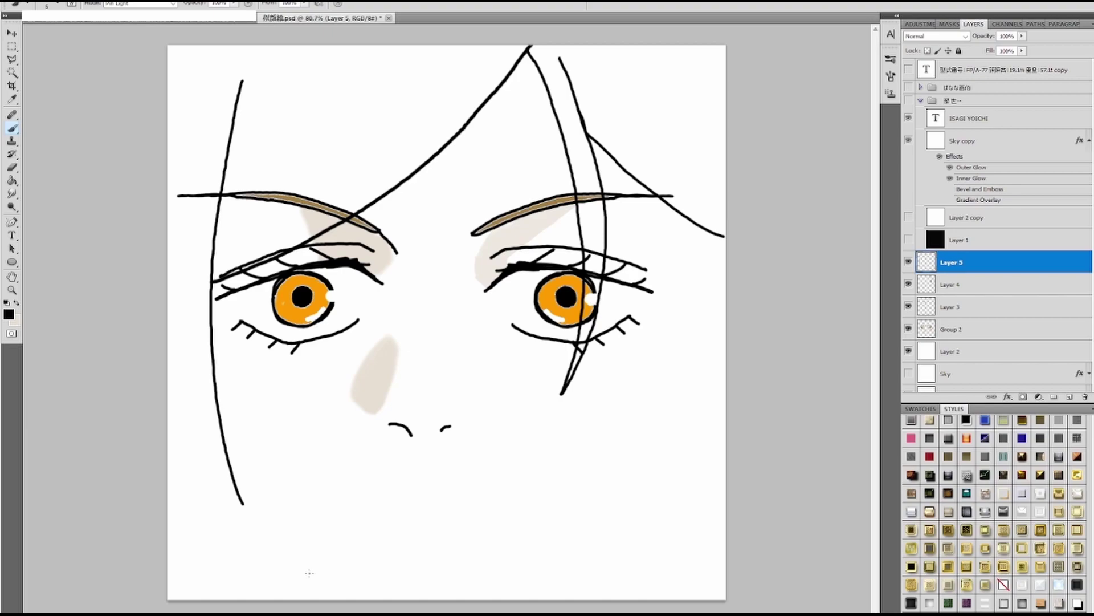
- Rotate the long hair line beside the left eye slightly and shift it a little toward the eye
key(ctrl+t)
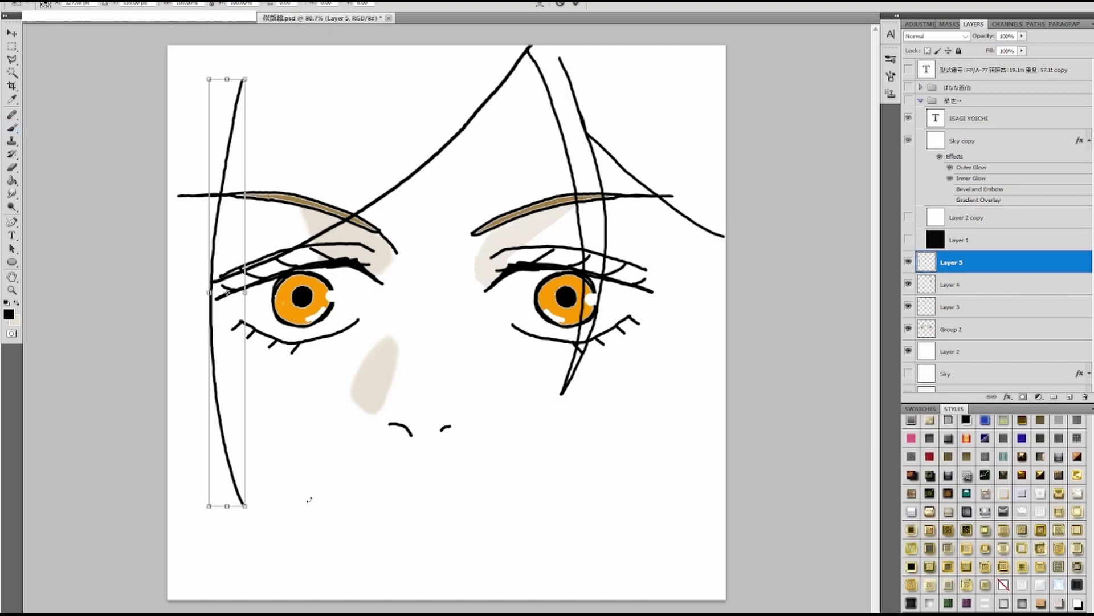
drag(313, 501, 310, 462)
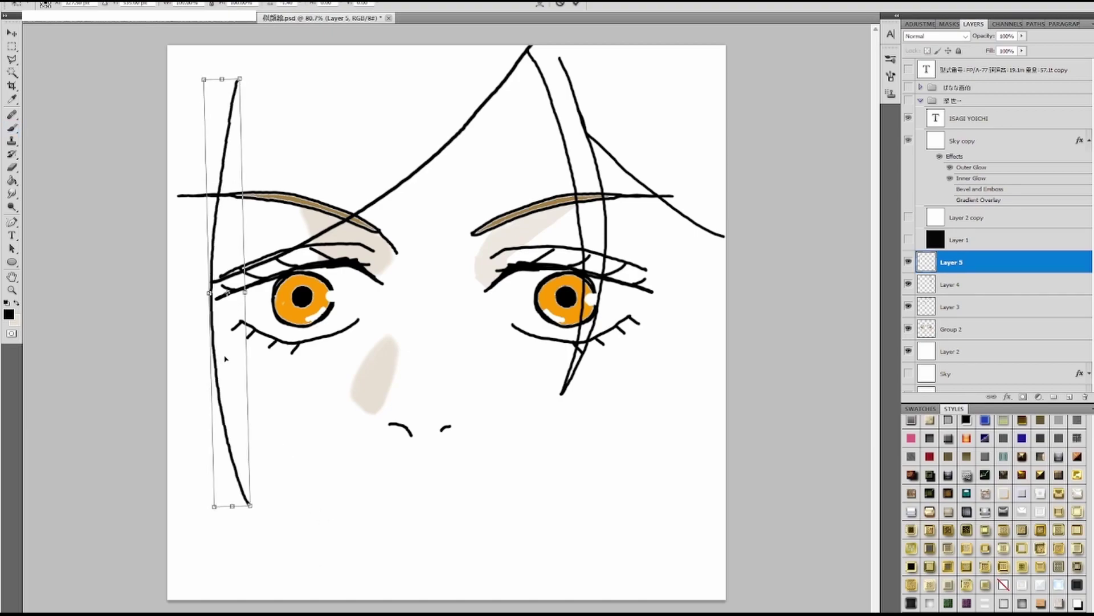
drag(221, 359, 228, 358)
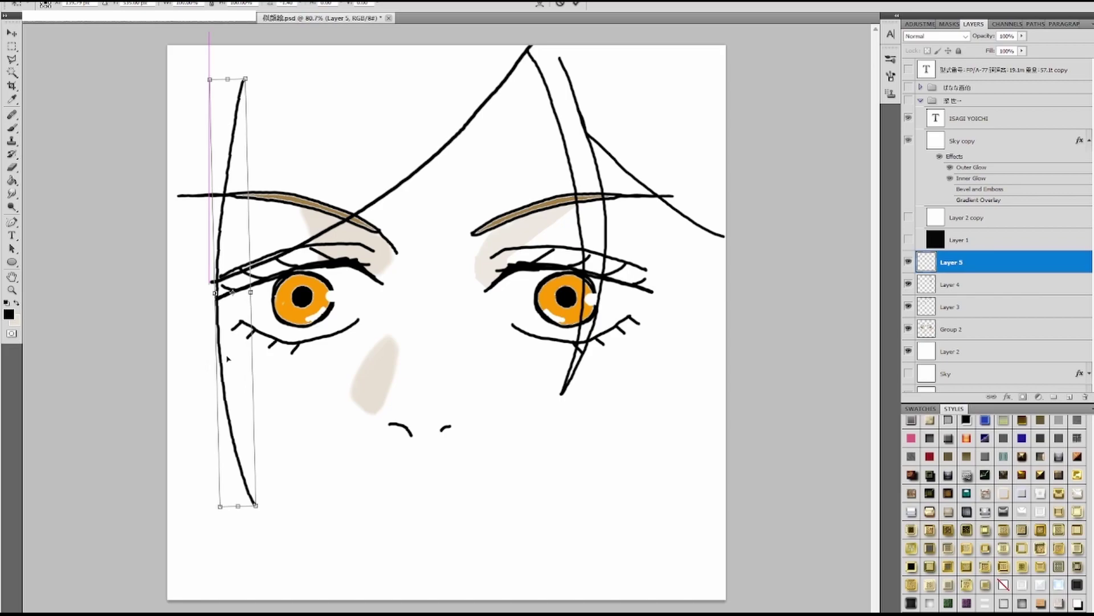
key(Return)
- Paint a line from the side strand's lower tip up to below the left eye, and another from there down to the canvas's lower edge
key(b)
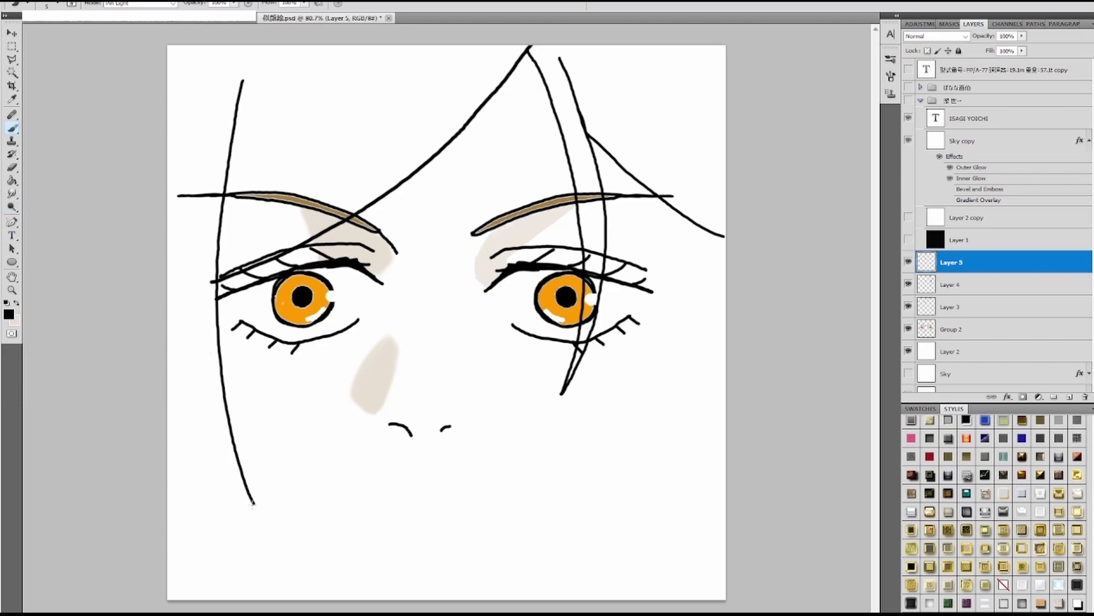
drag(253, 504, 198, 355)
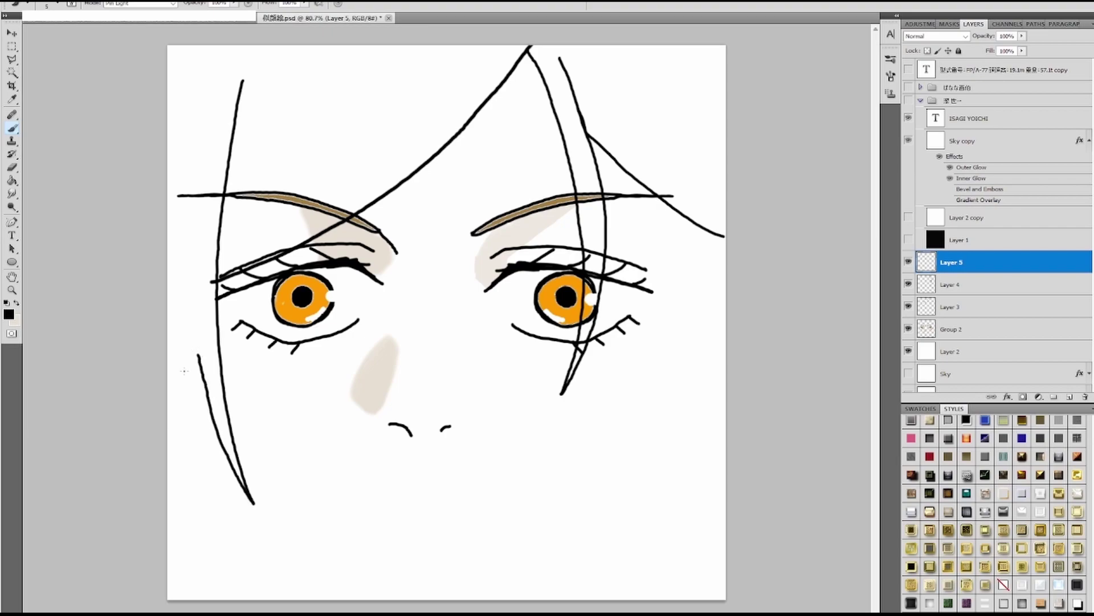
mouse_move(197, 353)
mouse_down()
mouse_move(193, 395)
mouse_move(239, 598)
mouse_up()
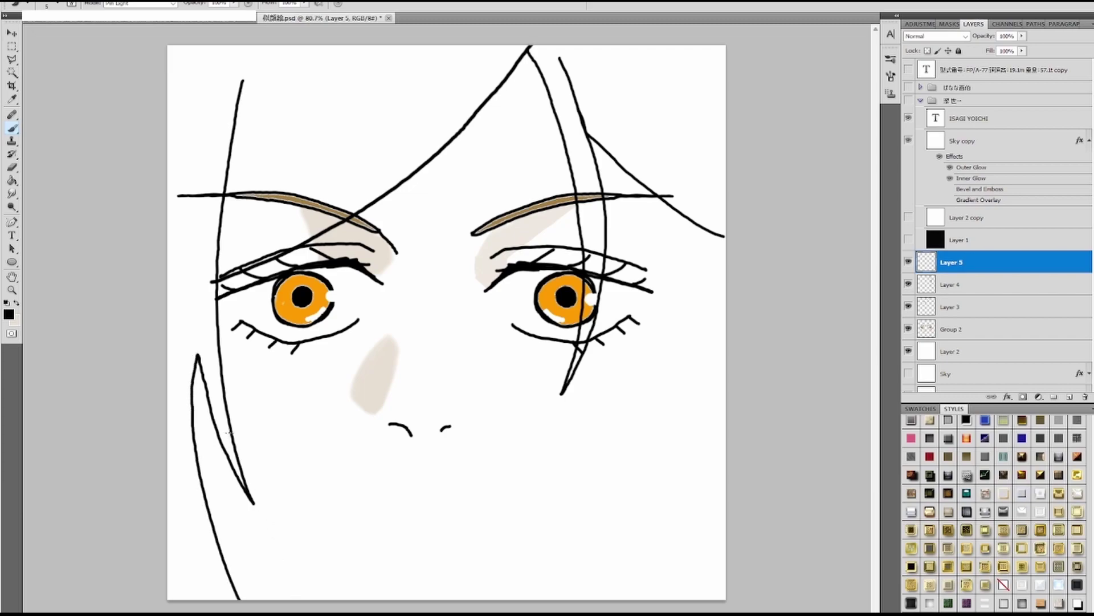
- Repaint the line from the side strand's upper tip to the canvas's lower edge and add an outer hair line from the canvas's left edge
key(ctrl+z)
mouse_move(198, 352)
mouse_down()
mouse_move(242, 545)
mouse_move(273, 598)
mouse_up()
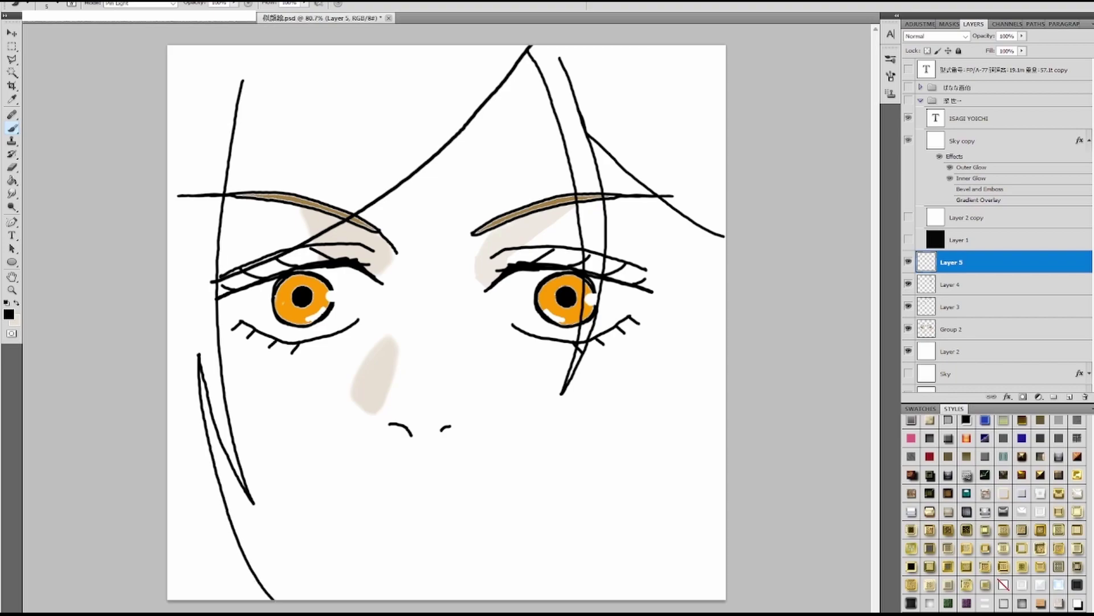
click(12, 167)
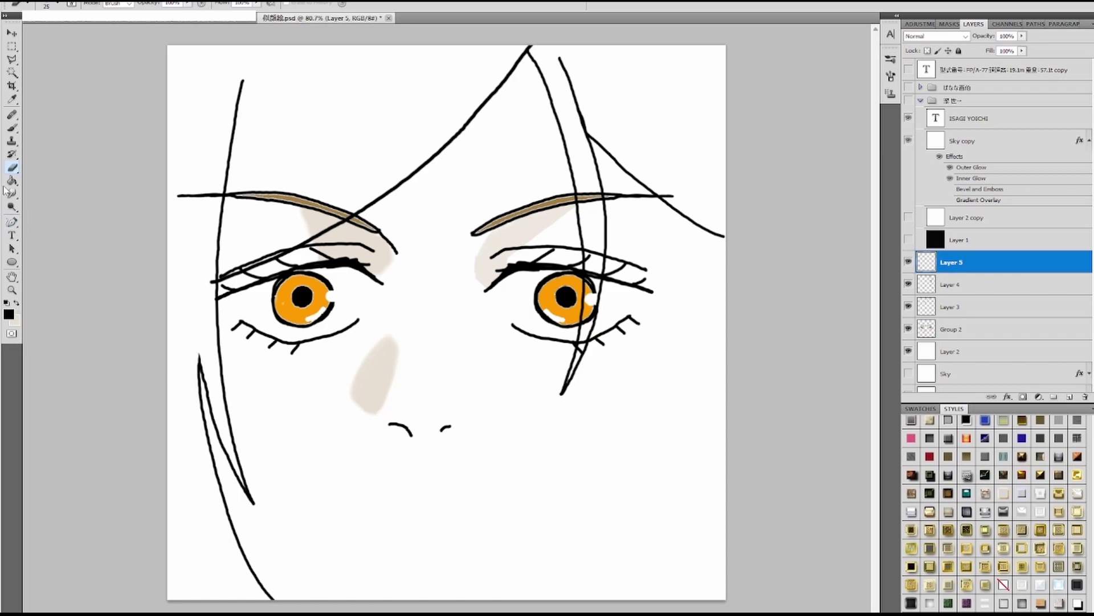
click(11, 128)
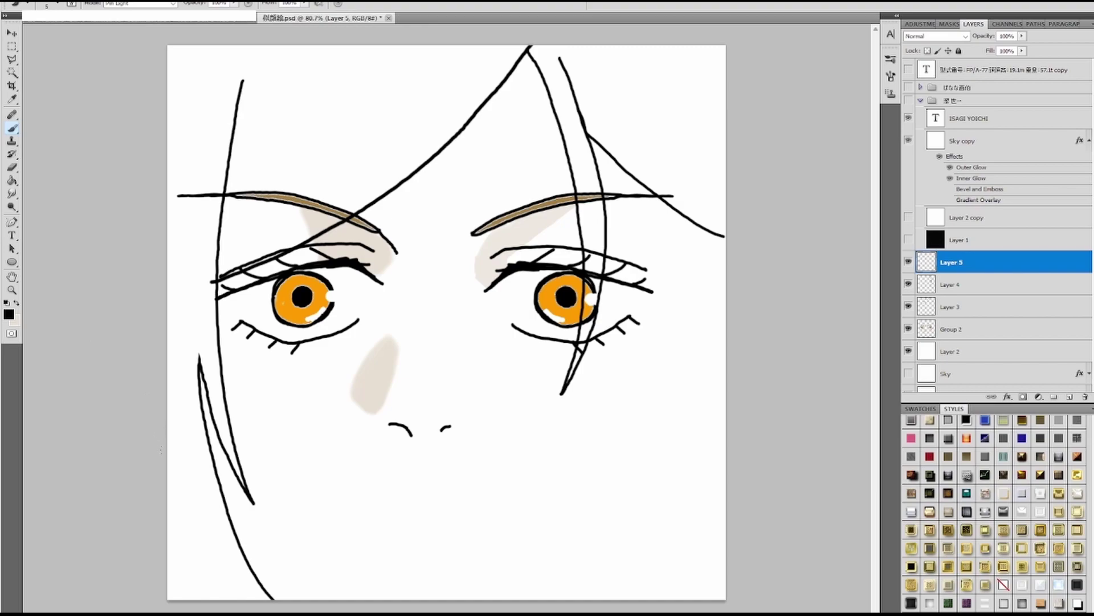
mouse_move(161, 426)
mouse_down()
mouse_move(228, 564)
mouse_move(259, 600)
mouse_up()
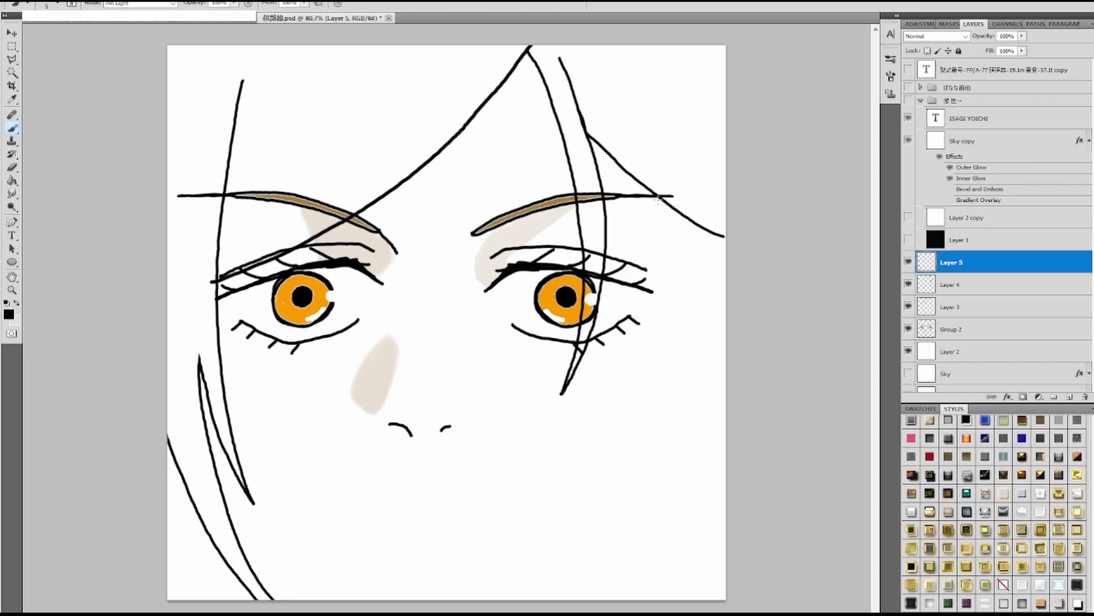
- Paint a pointed hair strand near the canvas's right edge and the ear's top edge, lobe and inner folds beside it
mouse_move(657, 196)
mouse_down()
mouse_move(679, 294)
mouse_move(662, 359)
mouse_move(710, 252)
mouse_move(730, 249)
mouse_up()
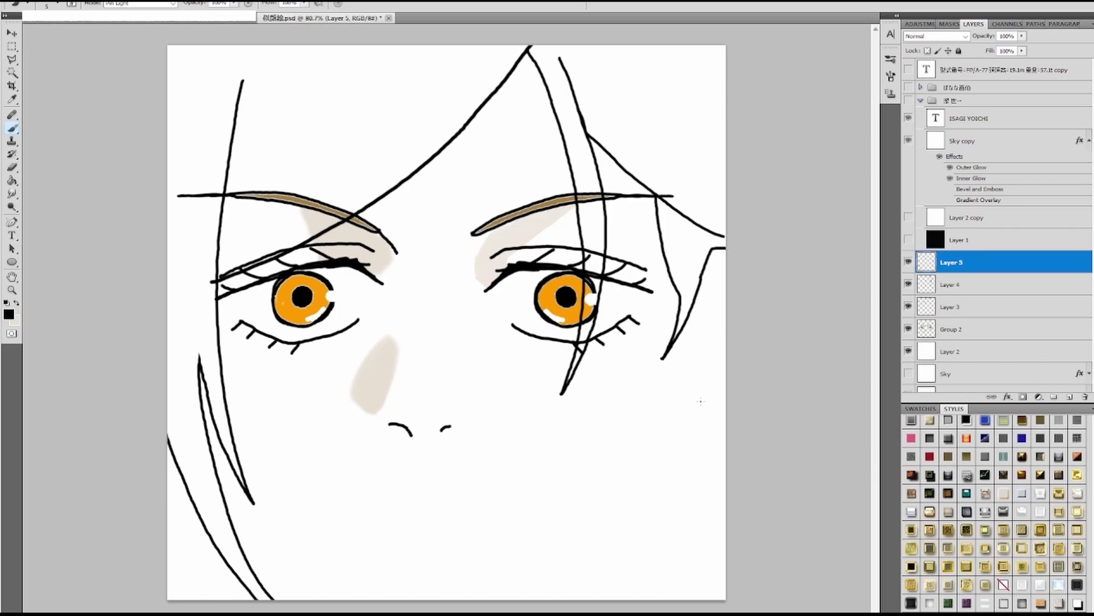
drag(698, 403, 727, 391)
mouse_move(706, 310)
mouse_down()
mouse_move(695, 351)
mouse_move(726, 330)
mouse_up()
key(ctrl+alt+z)
key(ctrl+alt+z)
mouse_move(707, 304)
mouse_down()
mouse_move(692, 379)
mouse_move(725, 358)
mouse_up()
key(ctrl+alt+z)
mouse_move(723, 266)
mouse_down()
mouse_move(715, 306)
mouse_move(725, 298)
mouse_up()
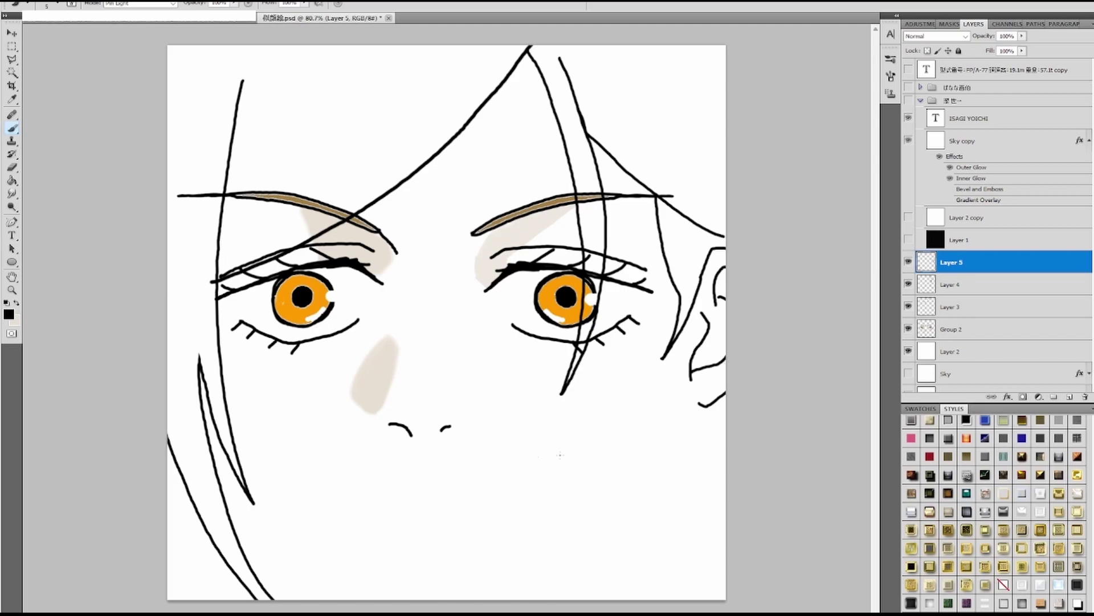
drag(375, 506, 550, 483)
key(ctrl+z)
mouse_move(373, 506)
mouse_down()
mouse_move(535, 485)
mouse_move(514, 530)
mouse_move(435, 544)
mouse_up()
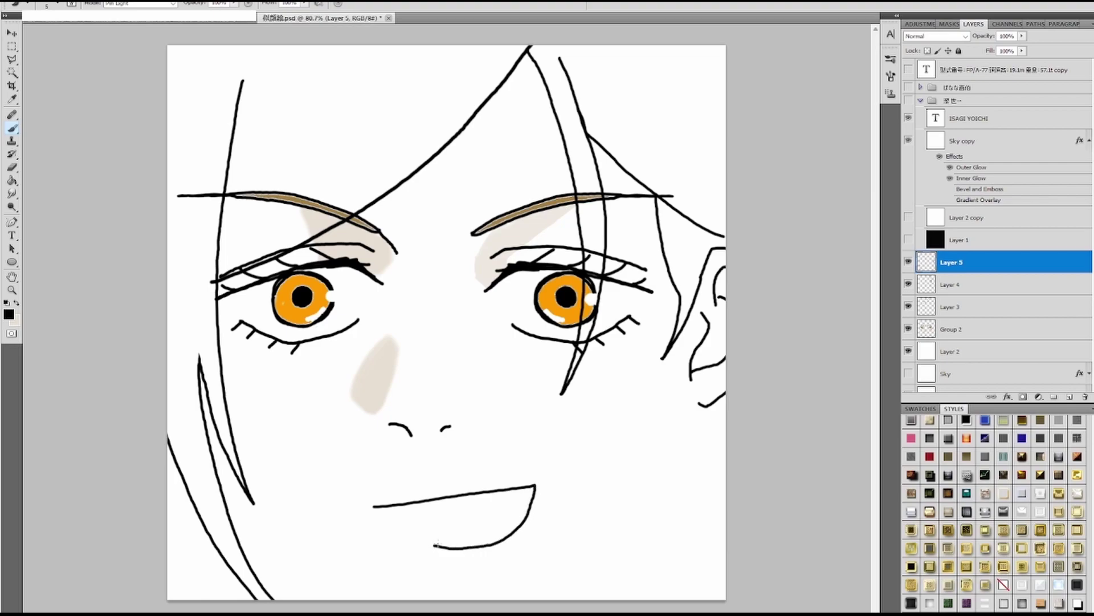
key(ctrl+alt+z)
key(ctrl+alt+z)
mouse_move(367, 503)
mouse_down()
mouse_move(545, 482)
mouse_move(503, 530)
mouse_move(466, 542)
mouse_move(426, 543)
mouse_move(363, 509)
mouse_up()
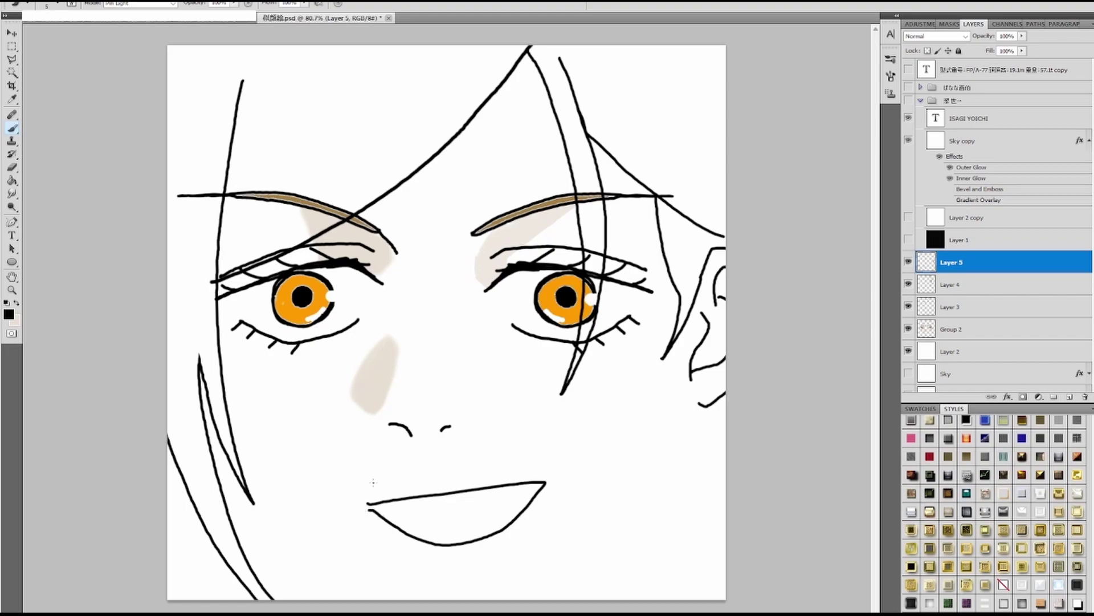
key(ctrl+alt+z)
key(ctrl+alt+z)
key(ctrl+alt+z)
- Paint the outline of an open, smiling mouth below the nose on a new layer
click(1024, 397)
mouse_move(366, 501)
mouse_down()
mouse_move(535, 478)
mouse_move(525, 509)
mouse_move(451, 539)
mouse_move(412, 539)
mouse_move(365, 502)
mouse_up()
key(ctrl+z)
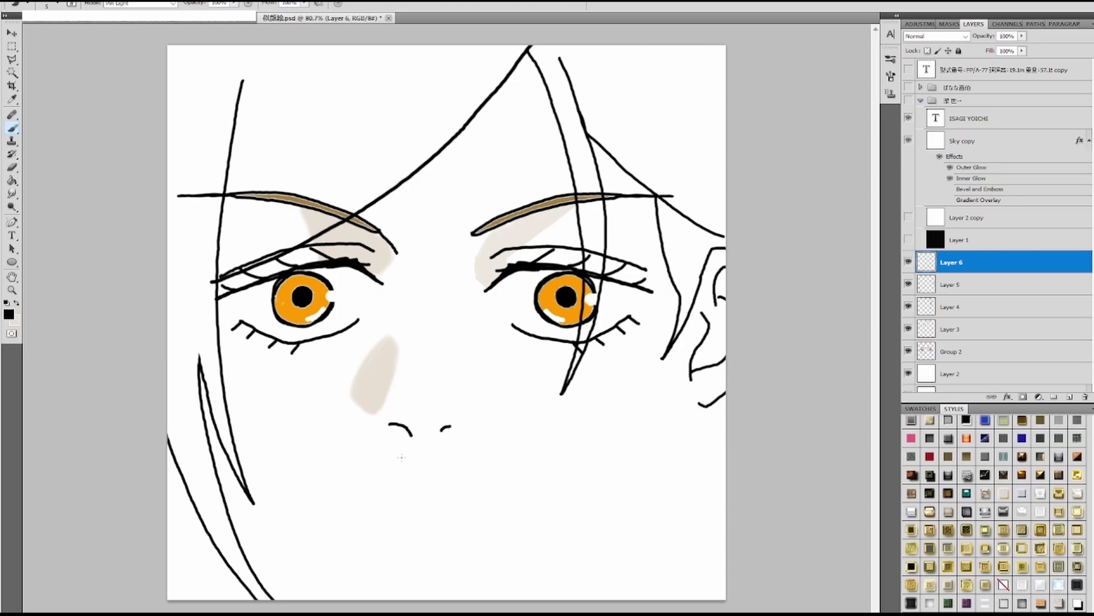
drag(376, 499, 508, 463)
key(ctrl+z)
mouse_move(381, 491)
mouse_down()
mouse_move(529, 468)
mouse_move(498, 511)
mouse_move(436, 531)
mouse_move(371, 499)
mouse_move(532, 485)
mouse_move(511, 515)
mouse_move(463, 543)
mouse_move(426, 545)
mouse_move(362, 503)
mouse_up()
key(ctrl+z)
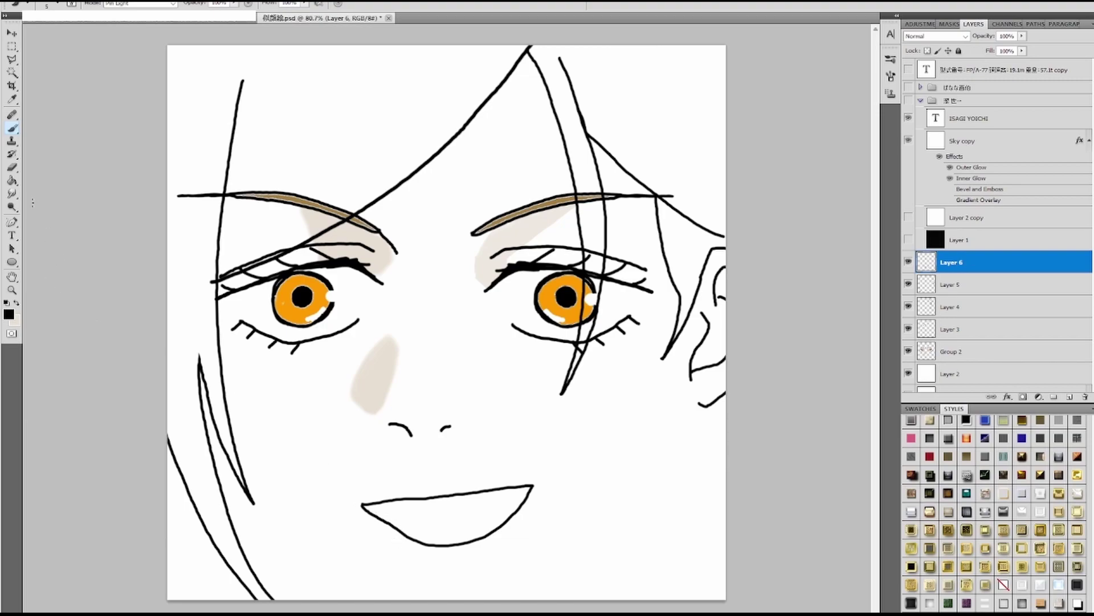
- Erase the lower-left part of the mouth outline and repaint it as a cleaner line from the left corner
click(12, 167)
mouse_move(403, 533)
mouse_down()
mouse_move(359, 514)
mouse_move(388, 519)
mouse_move(375, 533)
mouse_move(420, 543)
mouse_up()
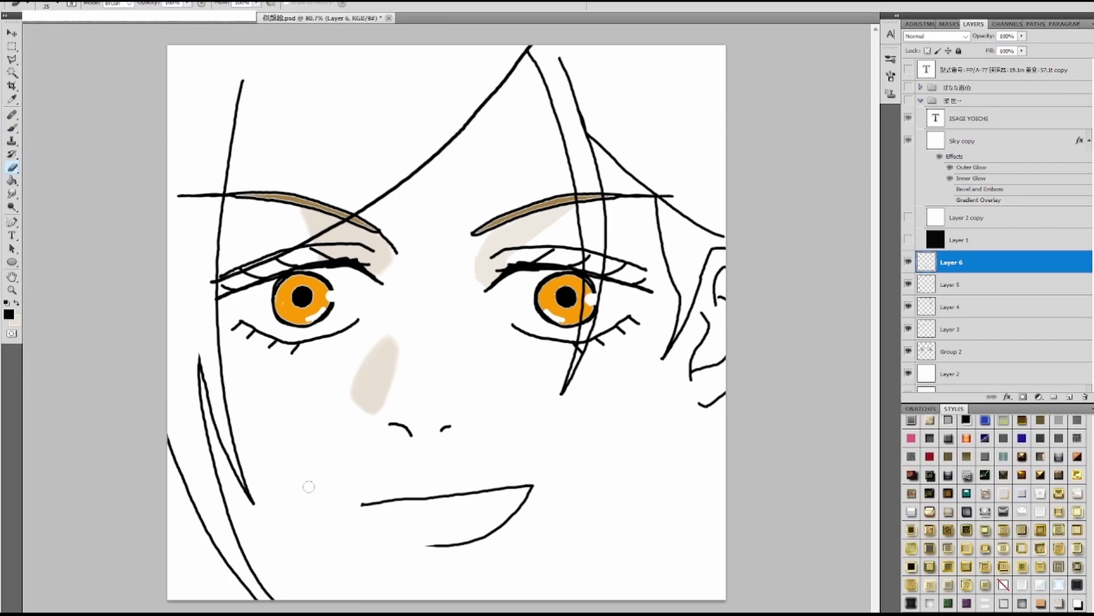
click(12, 128)
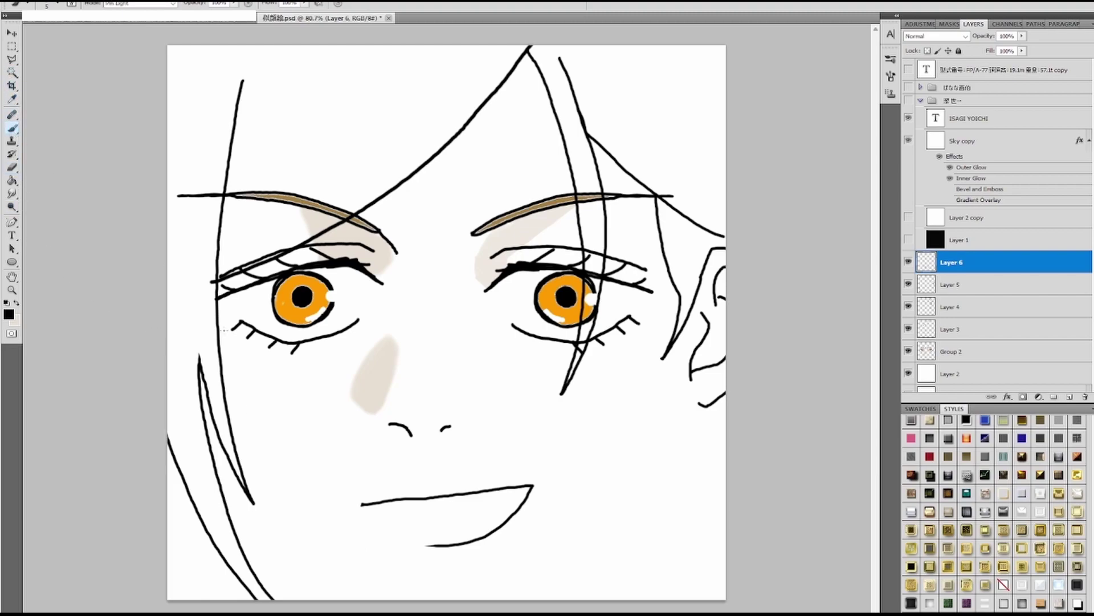
mouse_move(361, 503)
mouse_down()
mouse_move(416, 546)
mouse_move(468, 540)
mouse_up()
- Paint a short curved lip line below the mouth and a teeth line inside it, just under the upper lip
drag(420, 564, 492, 573)
drag(424, 564, 488, 557)
key(ctrl+z)
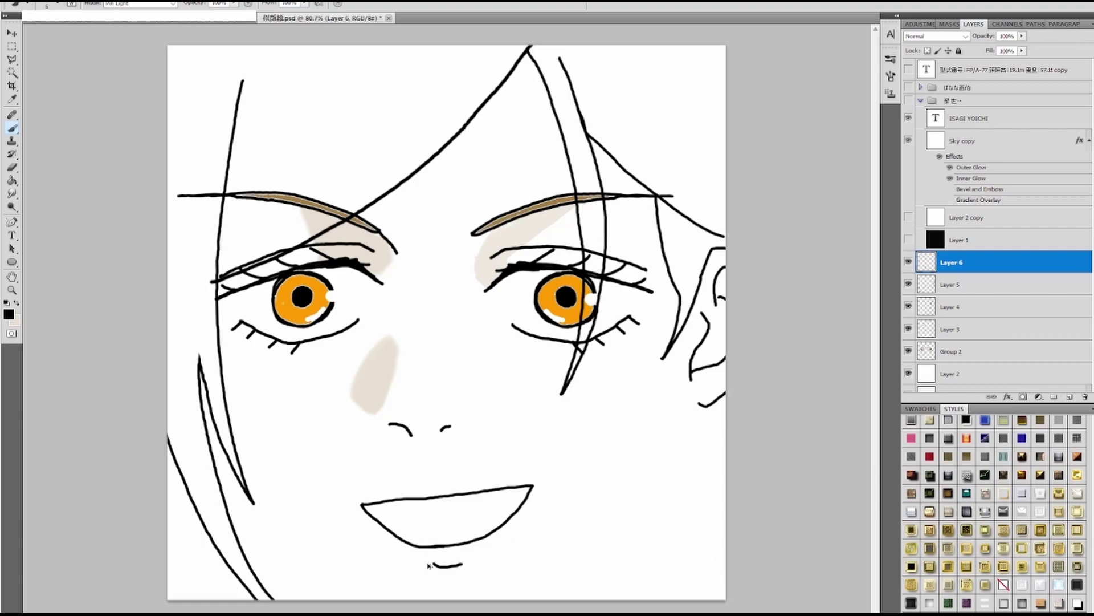
mouse_move(424, 566)
mouse_down()
mouse_move(476, 559)
mouse_move(438, 568)
mouse_move(479, 556)
mouse_up()
key(ctrl+z)
mouse_move(385, 502)
mouse_down()
mouse_move(395, 512)
mouse_move(476, 508)
mouse_move(536, 485)
mouse_up()
click(12, 167)
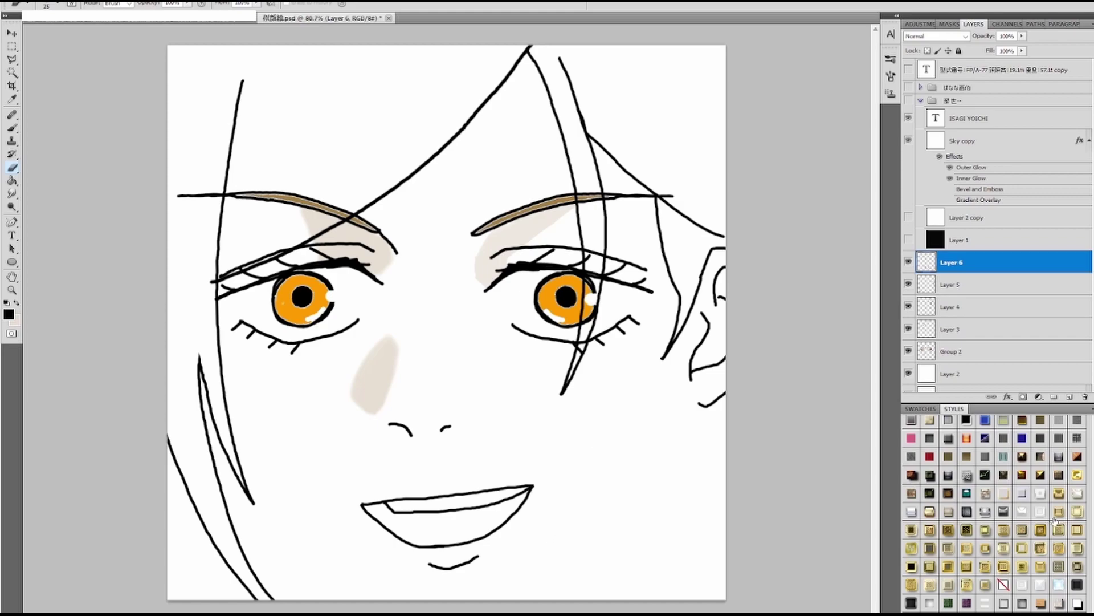
- Paint the jawline on a new layer, from the earlobe and from the left side strand down to the canvas's lower edge
click(1070, 398)
click(12, 127)
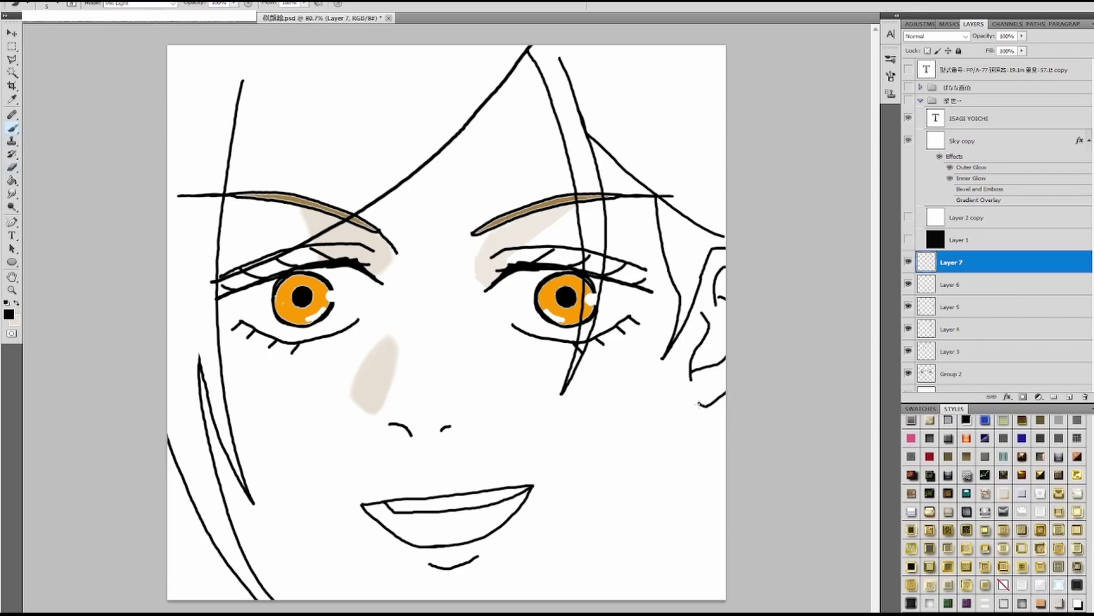
mouse_move(699, 404)
mouse_down()
mouse_move(688, 400)
mouse_move(679, 444)
mouse_up()
key(ctrl+z)
mouse_move(652, 423)
mouse_down()
mouse_move(634, 496)
mouse_move(536, 599)
mouse_up()
mouse_move(697, 404)
mouse_down()
mouse_move(667, 481)
mouse_move(572, 598)
mouse_up()
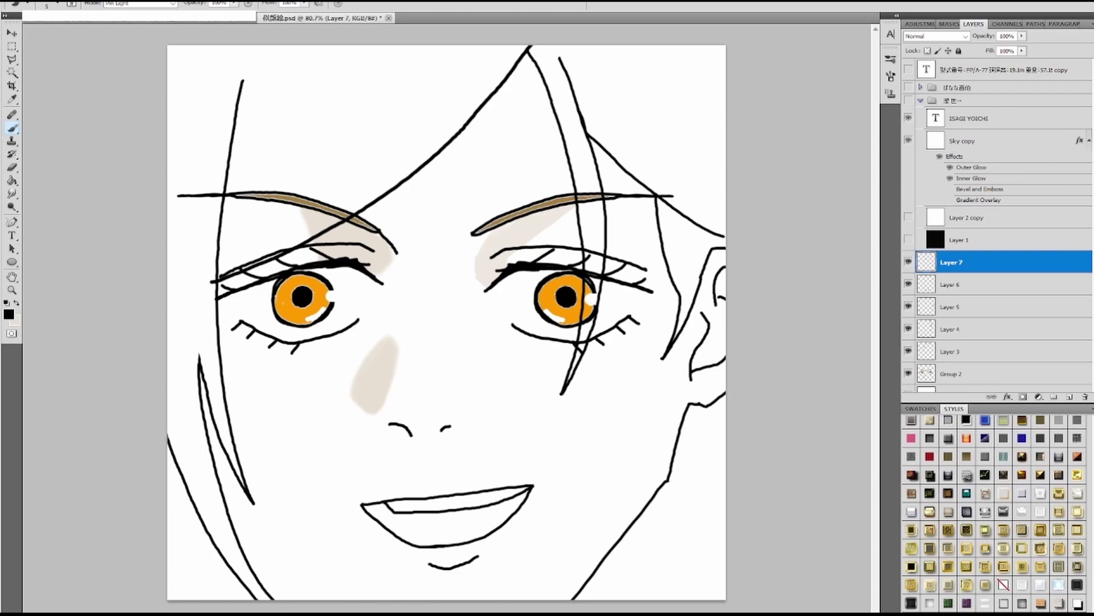
key(ctrl+z)
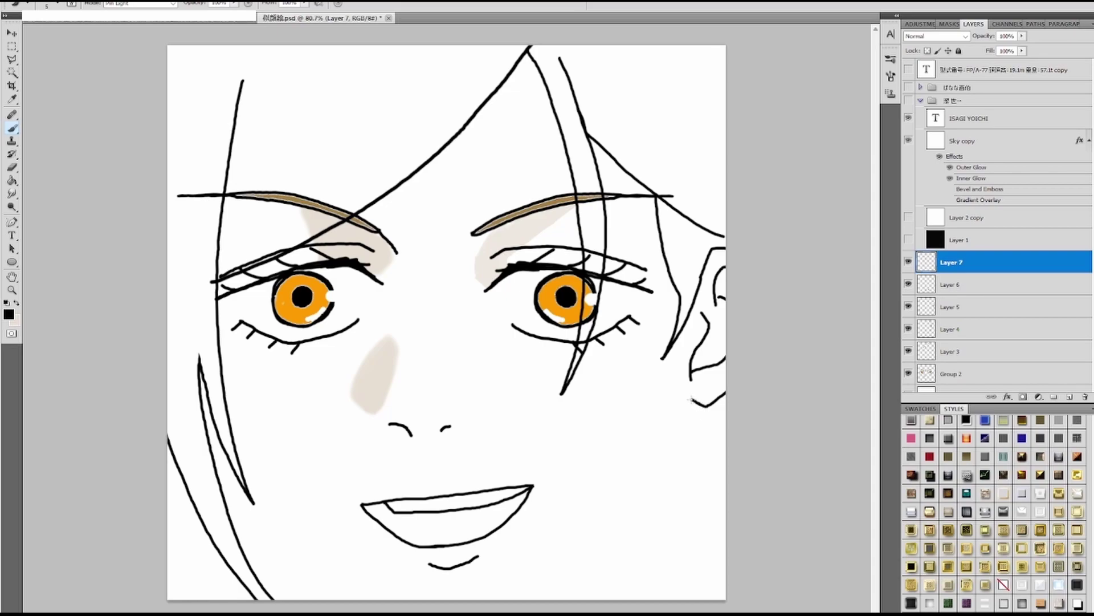
mouse_move(690, 400)
mouse_down()
mouse_move(662, 493)
mouse_move(554, 598)
mouse_up()
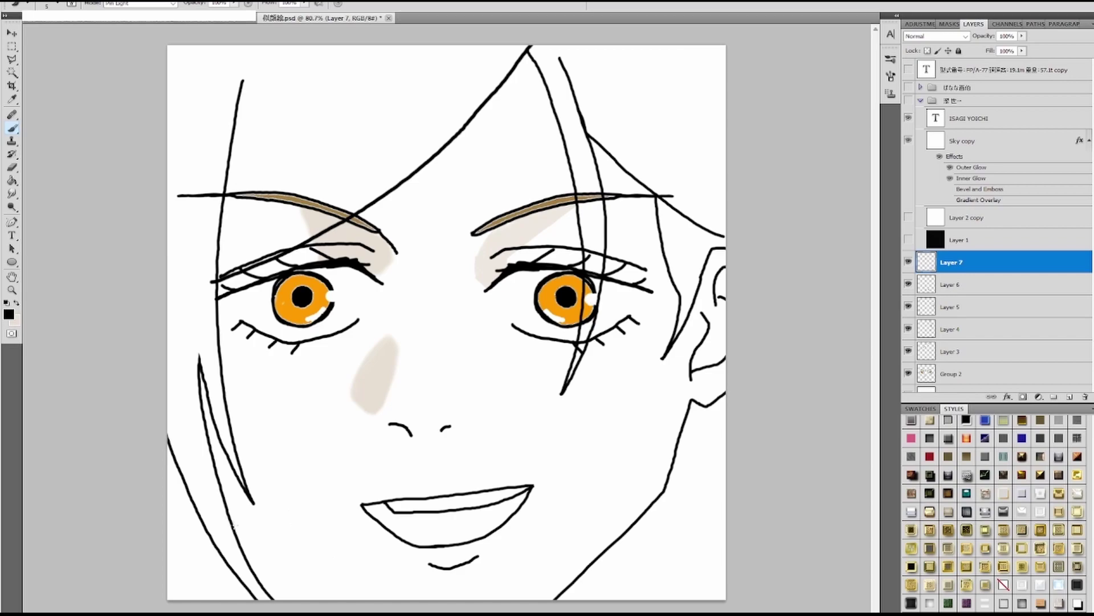
drag(233, 525, 332, 599)
- Sample the eyebrow's brown as the foreground colour and adjust it to a brighter, more saturated golden brown
key(i)
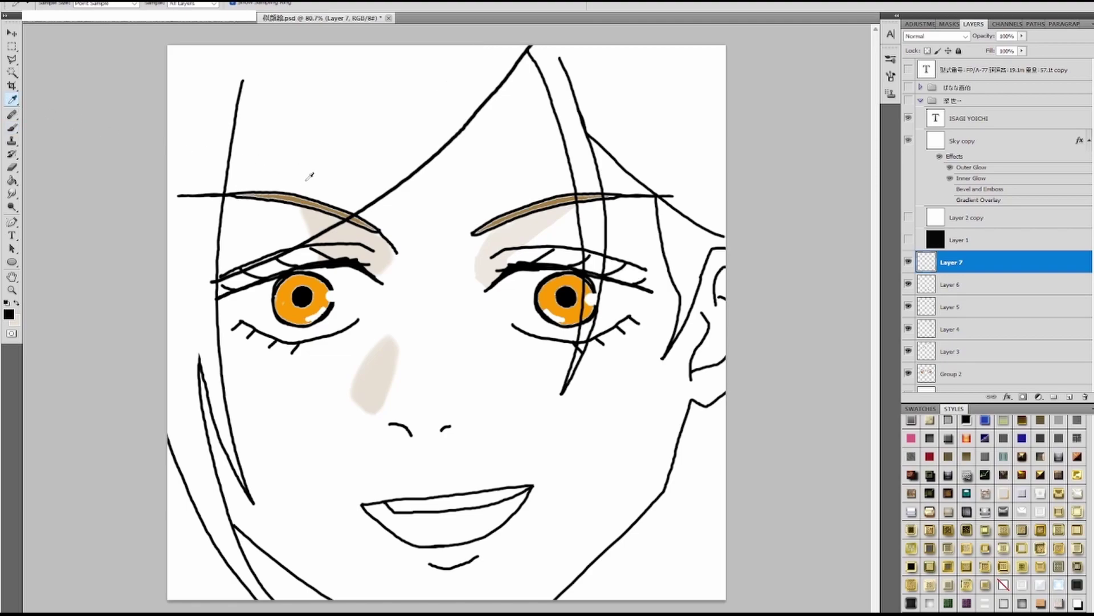
click(287, 196)
click(8, 314)
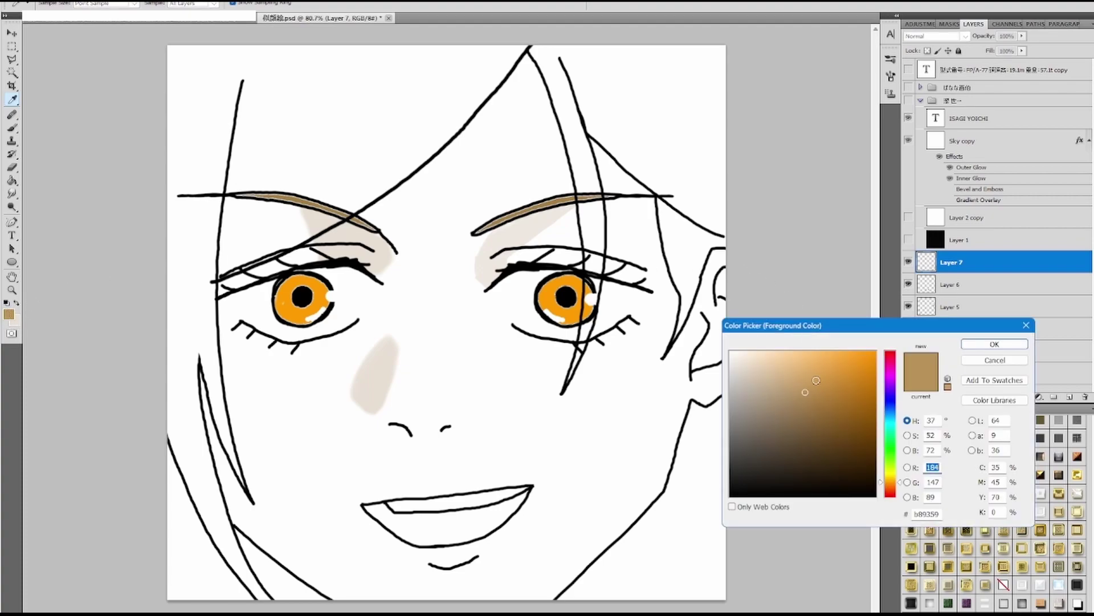
click(967, 343)
click(12, 180)
click(333, 107)
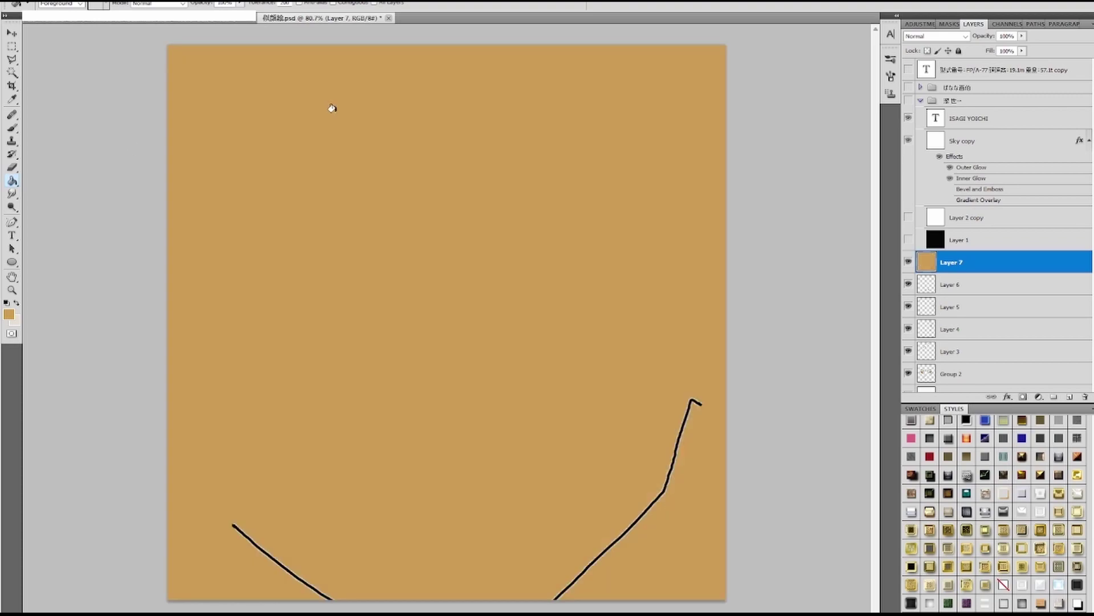
key(ctrl+z)
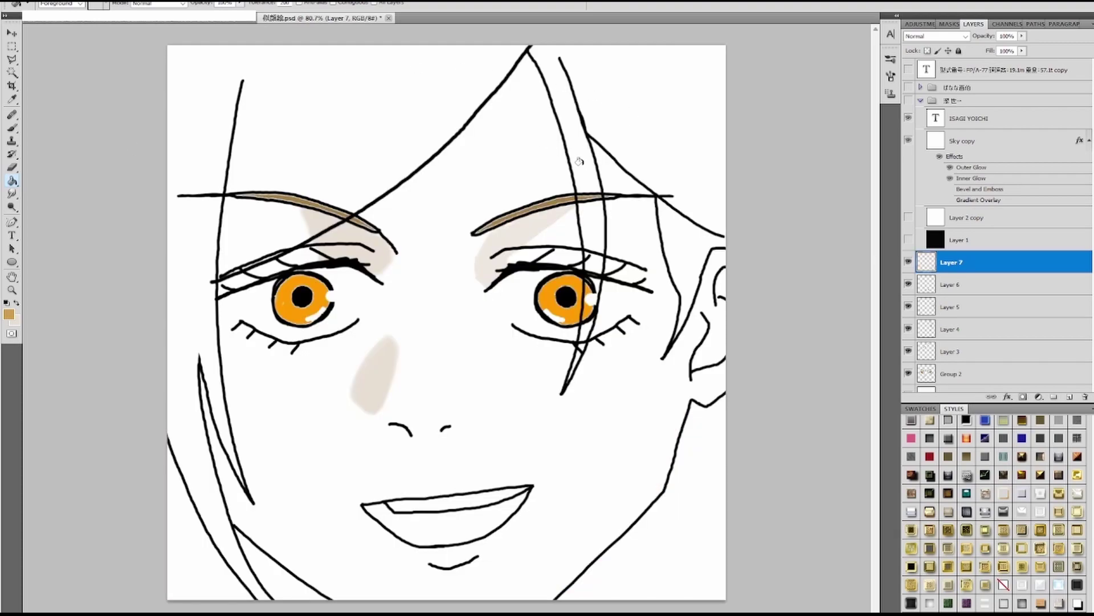
- Merge the layers from Layer 7 down to Group 2 into a single layer
shift+click(942, 374)
right_click(945, 304)
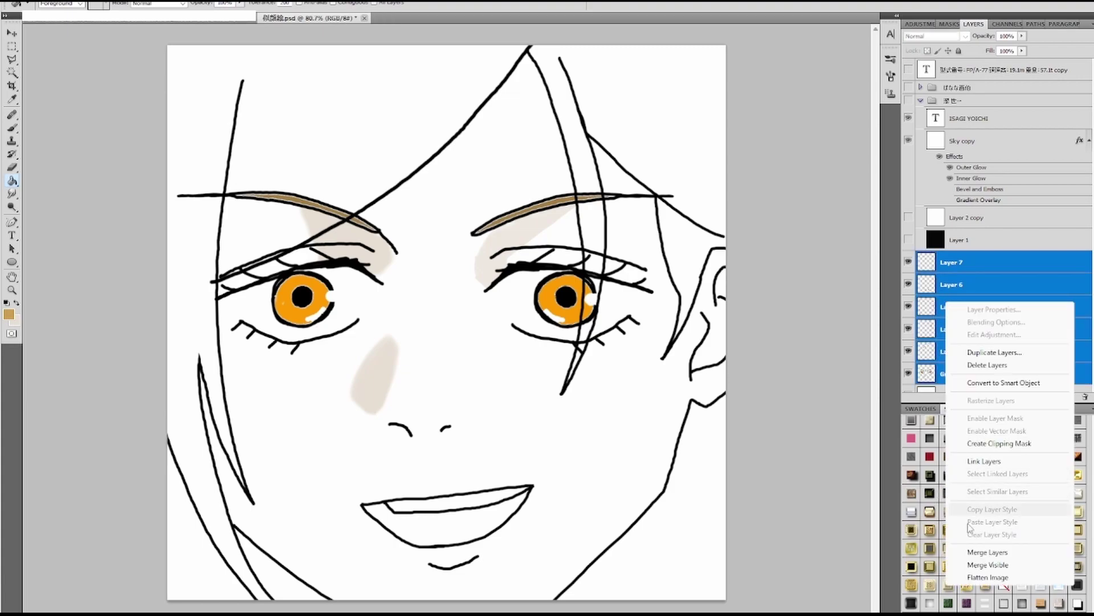
click(972, 552)
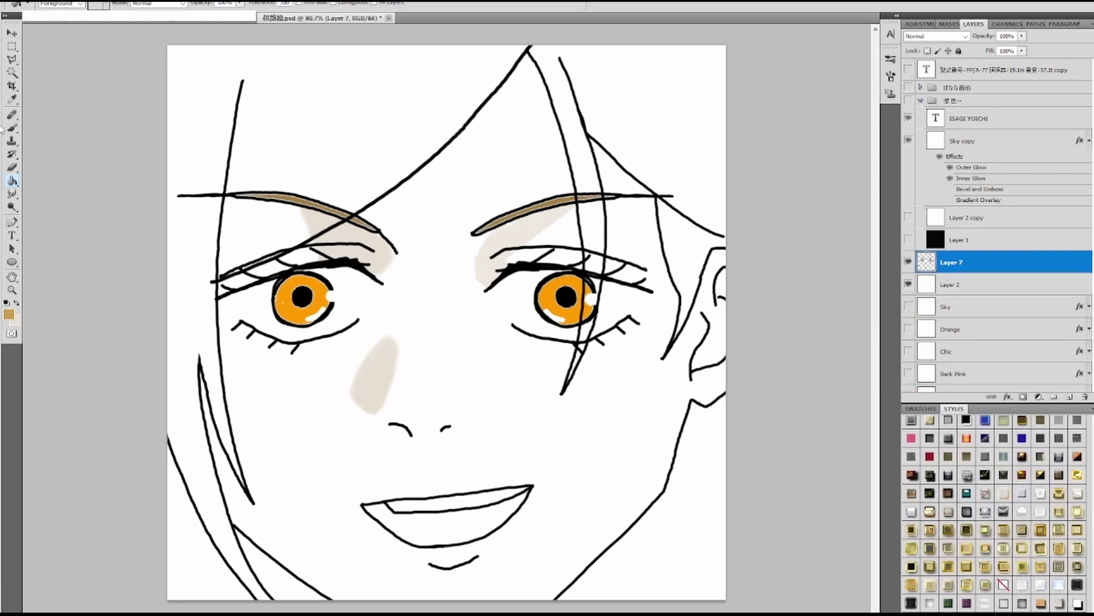
- Select the hair regions around the face with the Magic Wand and paste them in place as a new layer
click(12, 73)
click(317, 127)
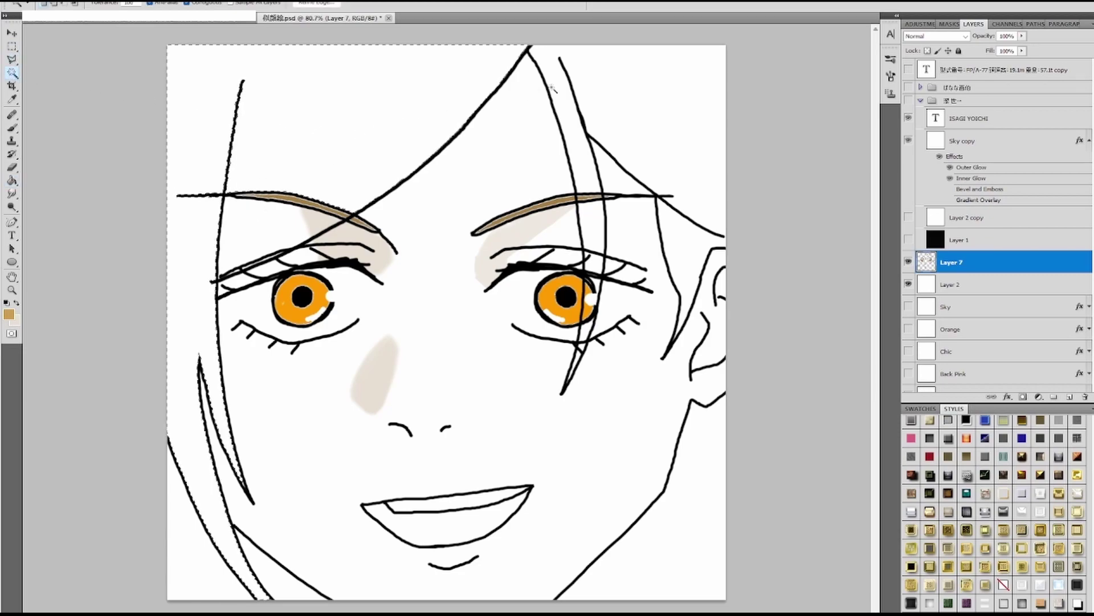
shift+click(665, 103)
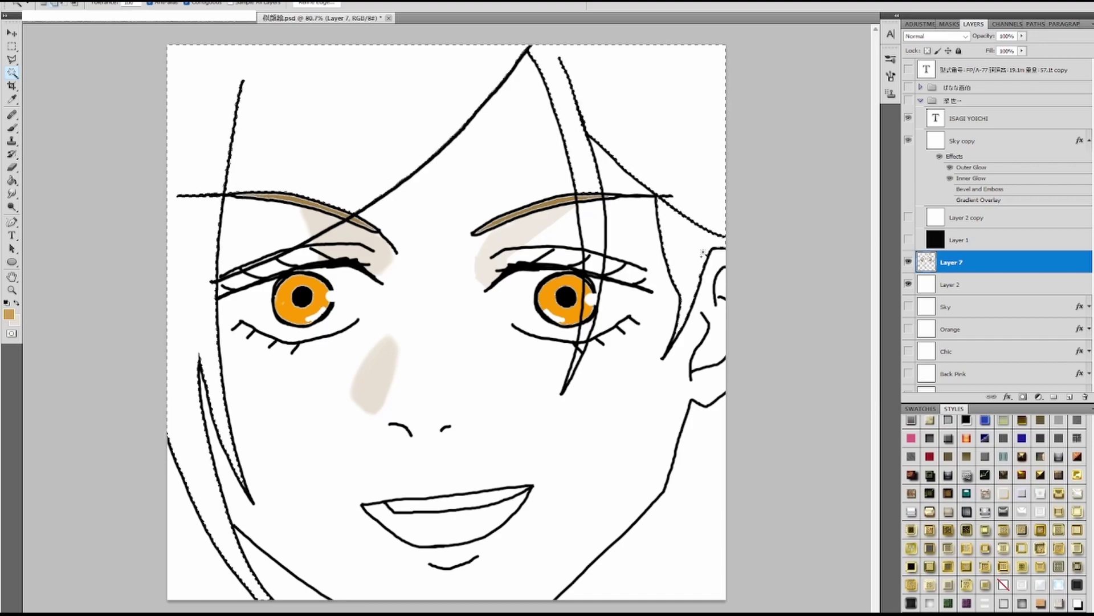
key(alt+e)
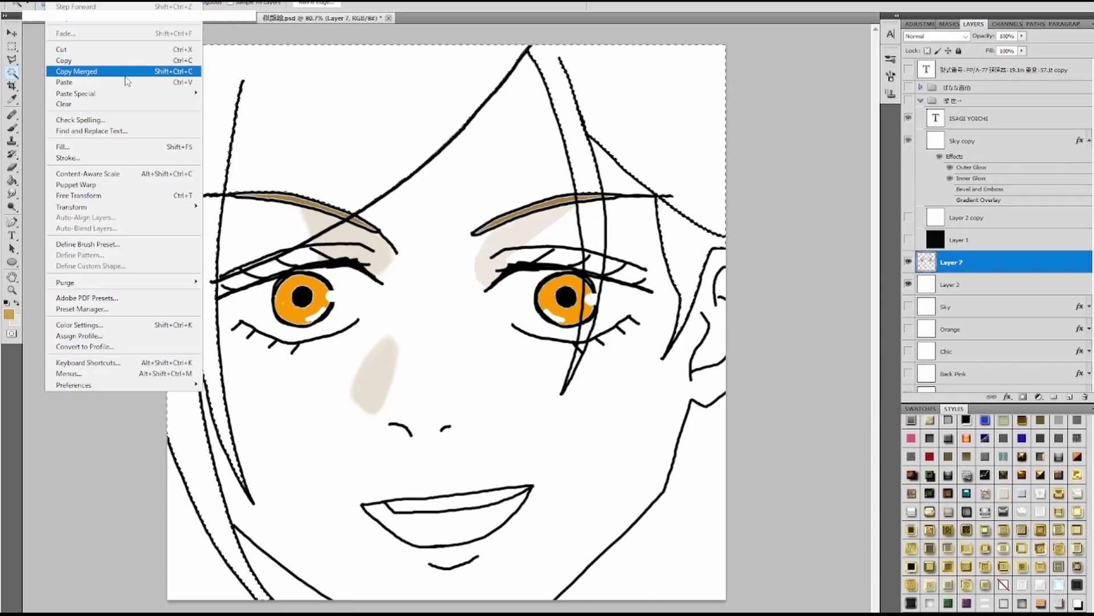
mouse_move(124, 95)
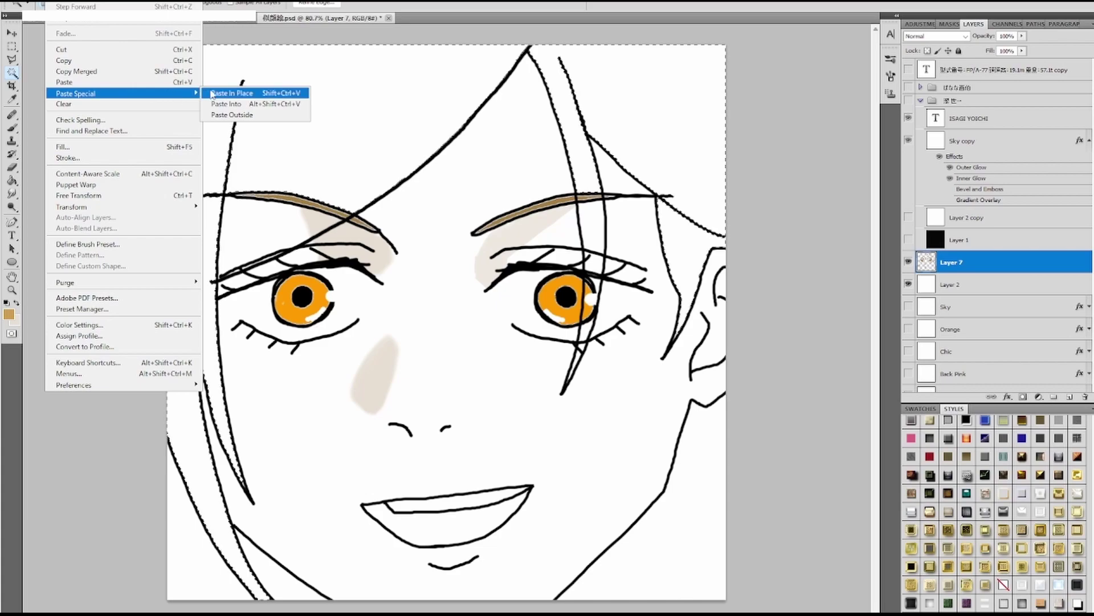
click(228, 92)
click(12, 180)
click(274, 103)
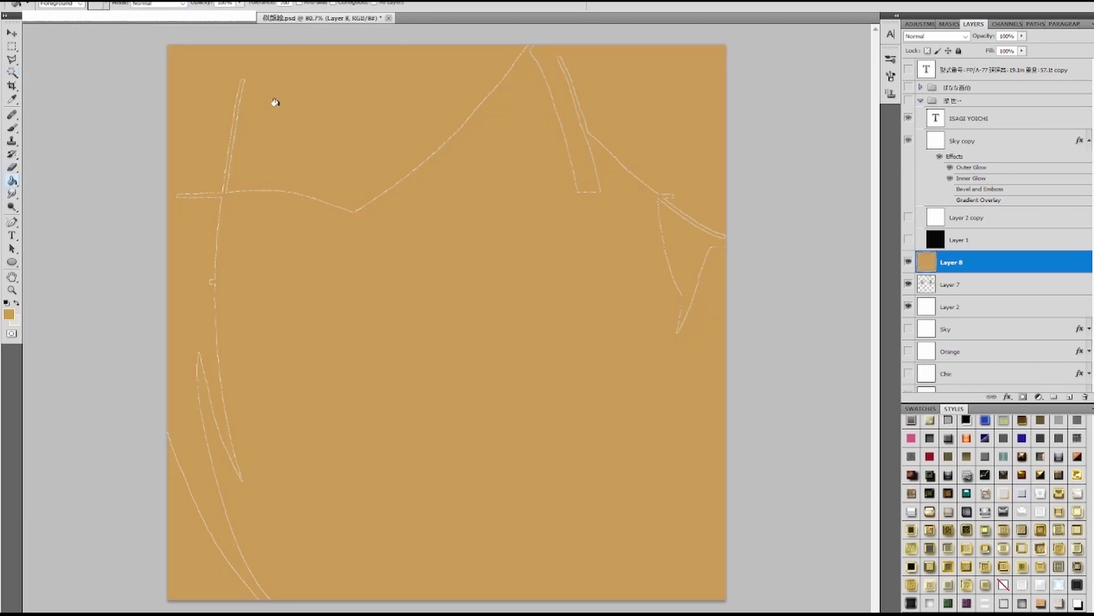
key(ctrl+z)
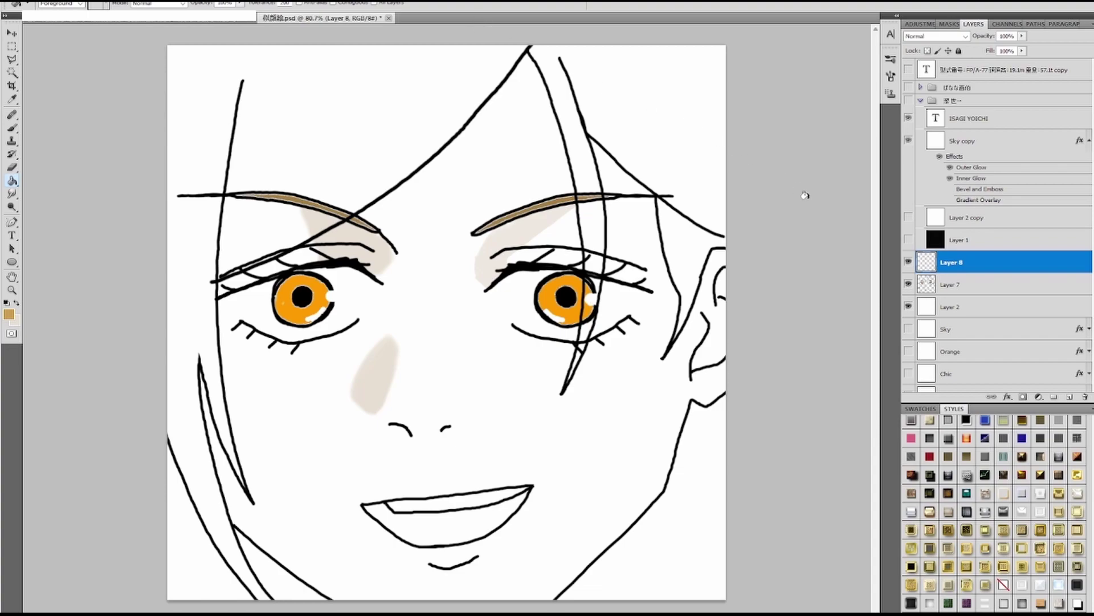
click(909, 284)
click(908, 286)
- Select the hair regions around the face again with the Magic Wand
click(12, 72)
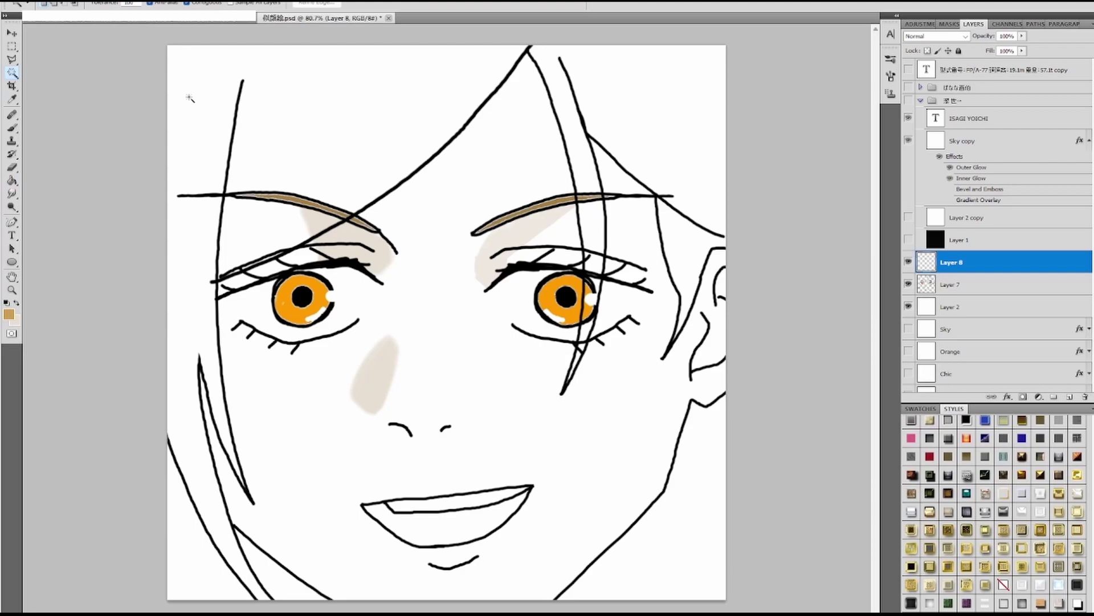
click(680, 95)
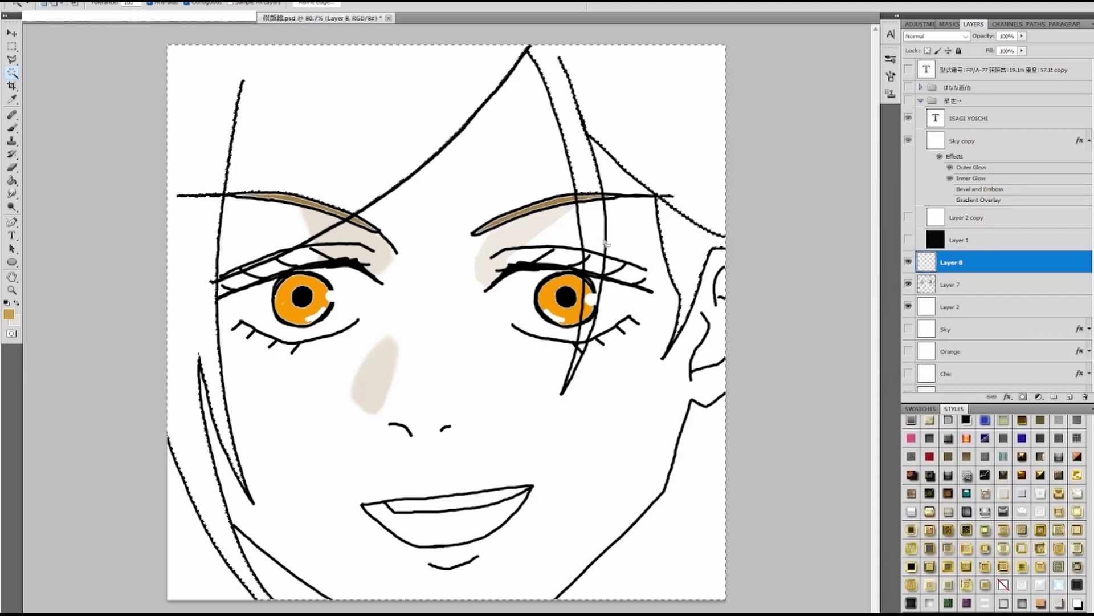
key(ctrl+d)
click(184, 125)
key(g)
click(183, 108)
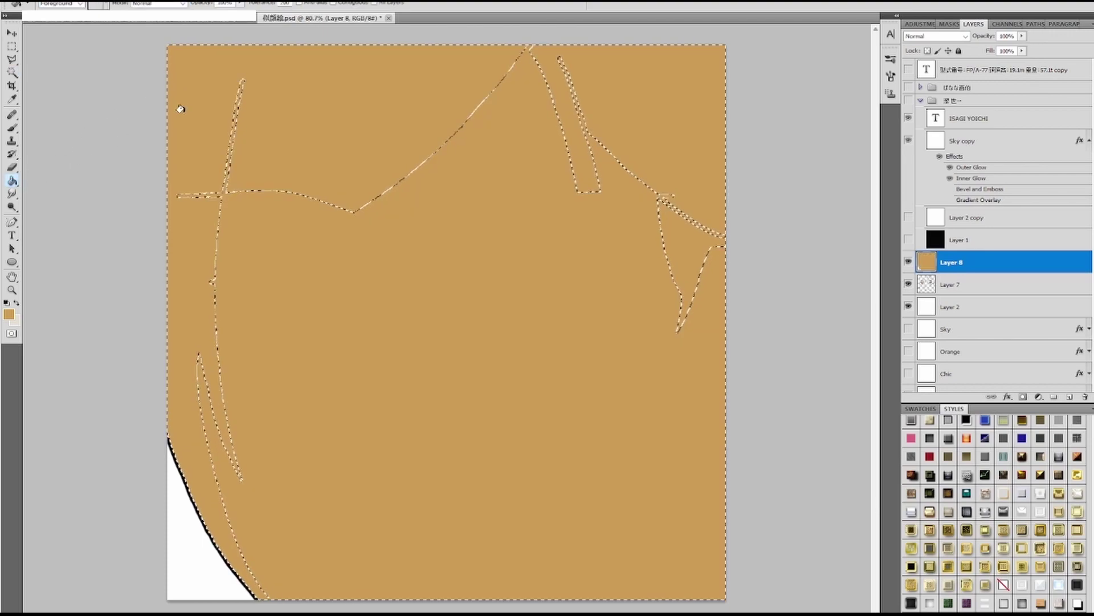
key(ctrl+z)
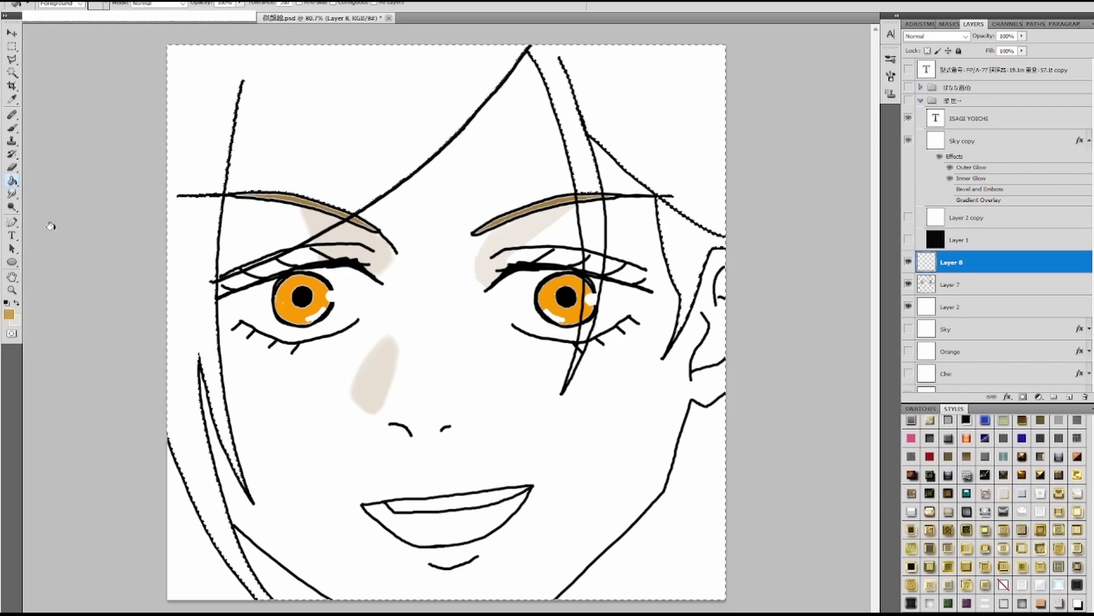
- Try to paint the selected hair regions golden brown with a large brush, starting over the forehead
click(12, 128)
right_click(212, 95)
drag(273, 114, 304, 116)
mouse_move(214, 68)
mouse_down()
mouse_move(242, 63)
mouse_move(181, 175)
mouse_move(281, 140)
mouse_move(327, 161)
mouse_move(278, 193)
mouse_up()
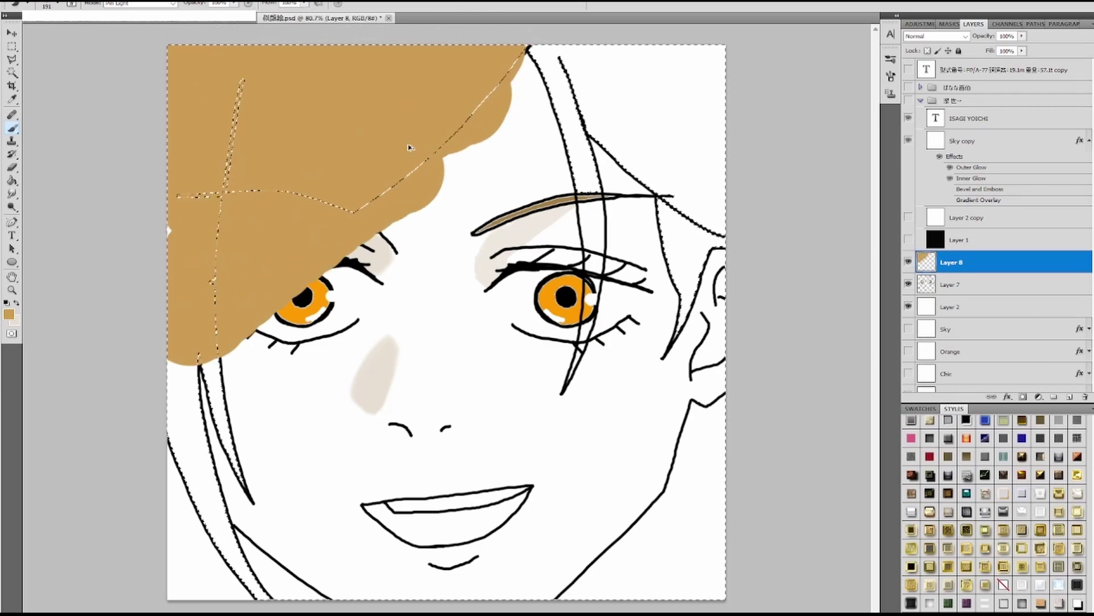
key(ctrl+z)
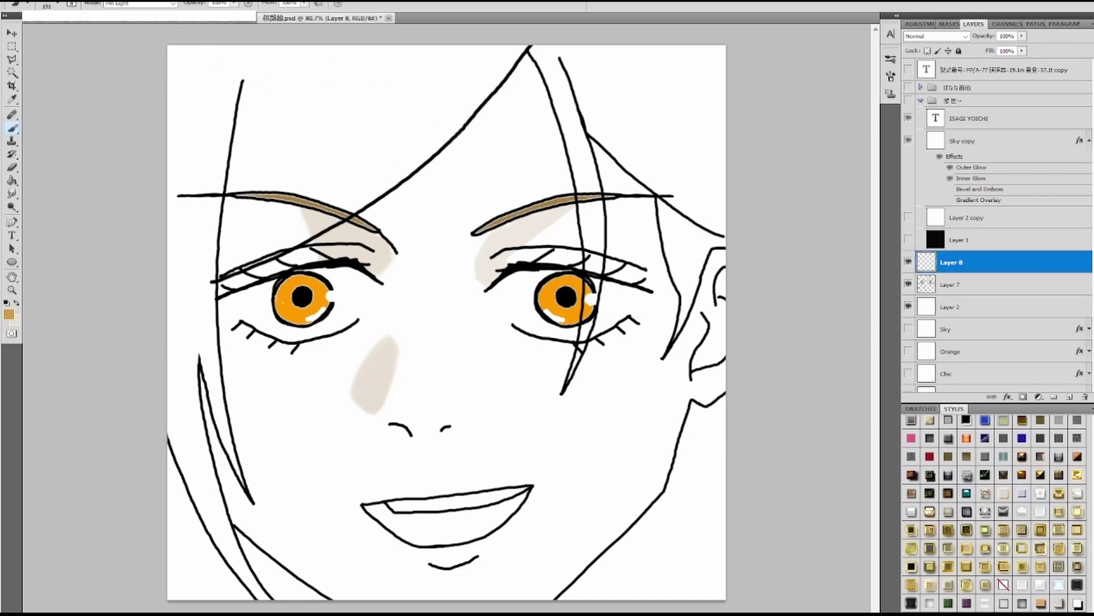
click(134, 1)
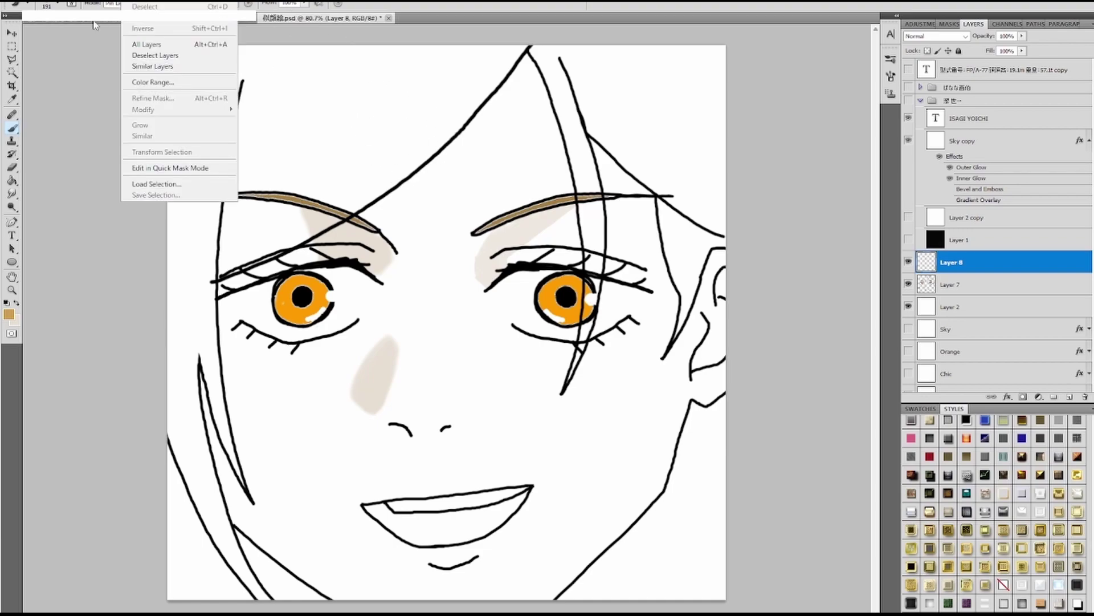
click(86, 76)
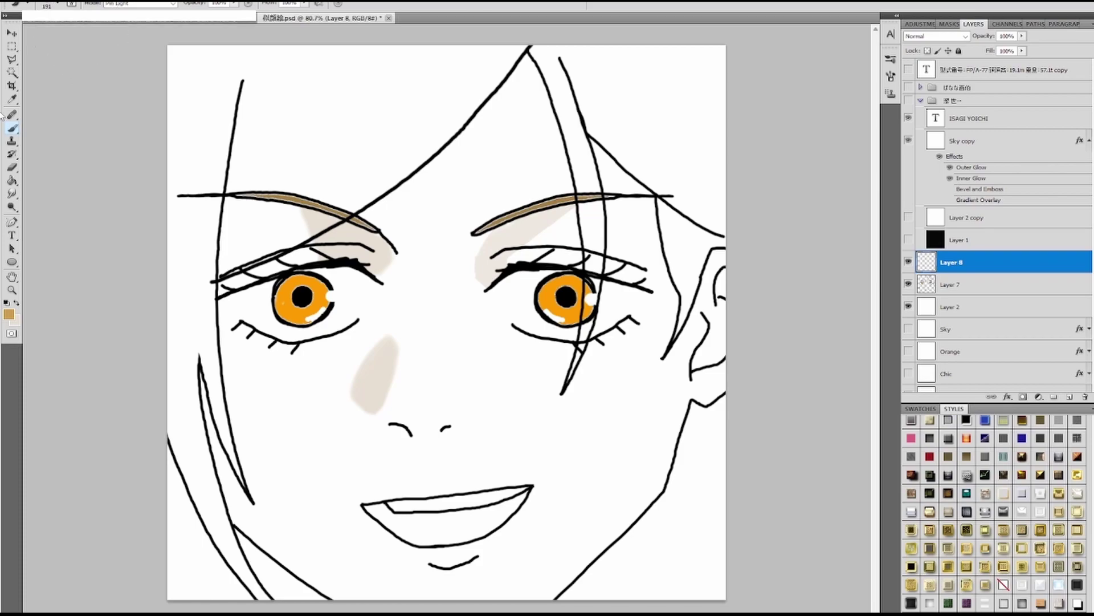
- Set the foreground colour to black (000000)
click(8, 314)
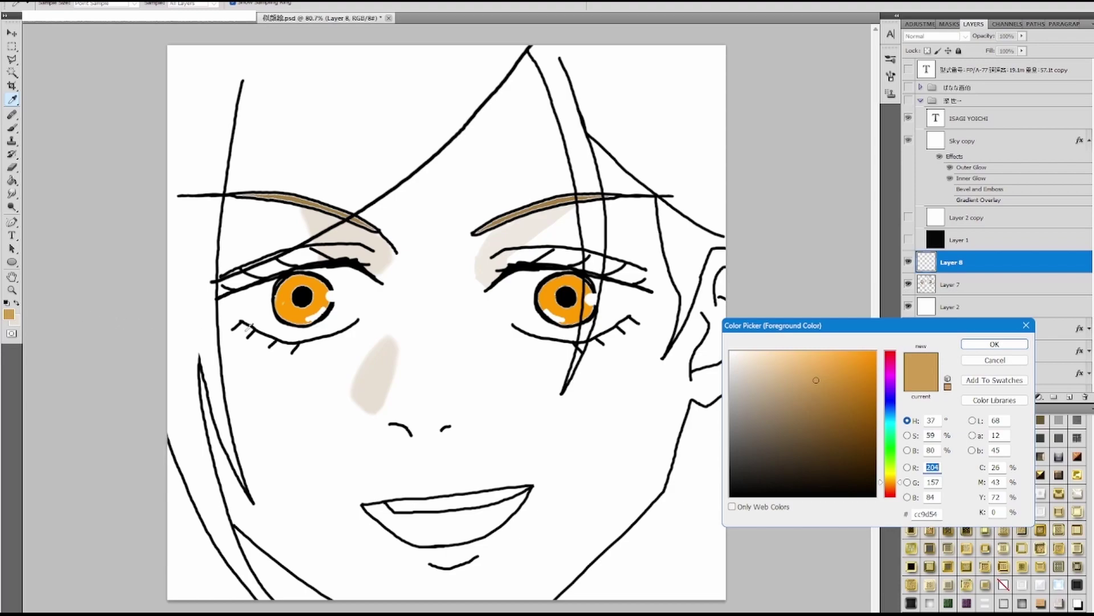
drag(769, 481, 695, 527)
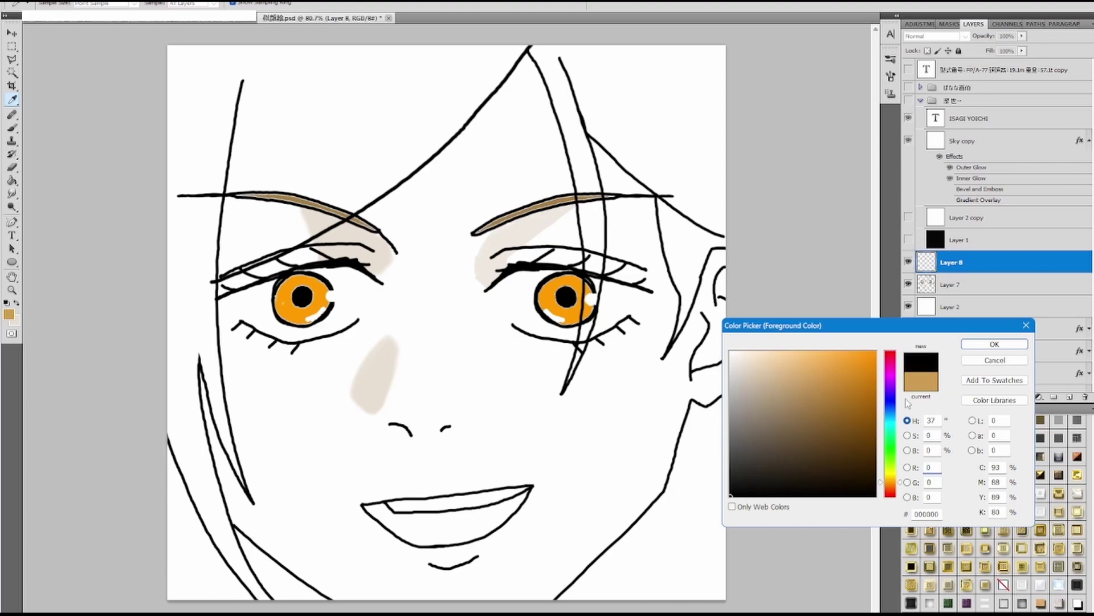
click(995, 344)
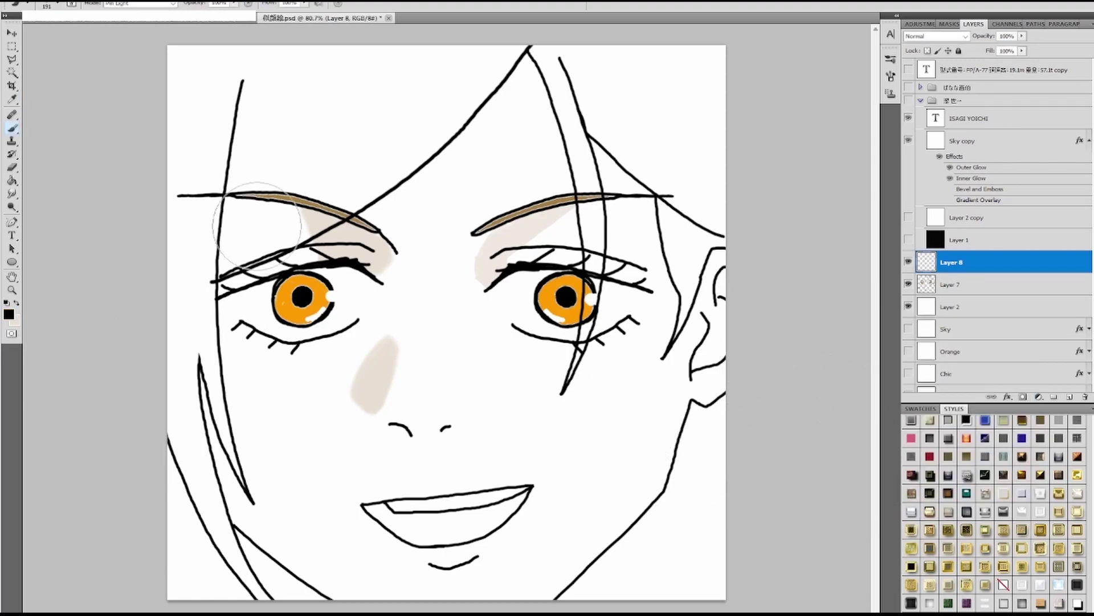
- Try to draw the neck line from the earlobe to the canvas's lower edge with a 9 px brush
right_click(377, 307)
text(9)
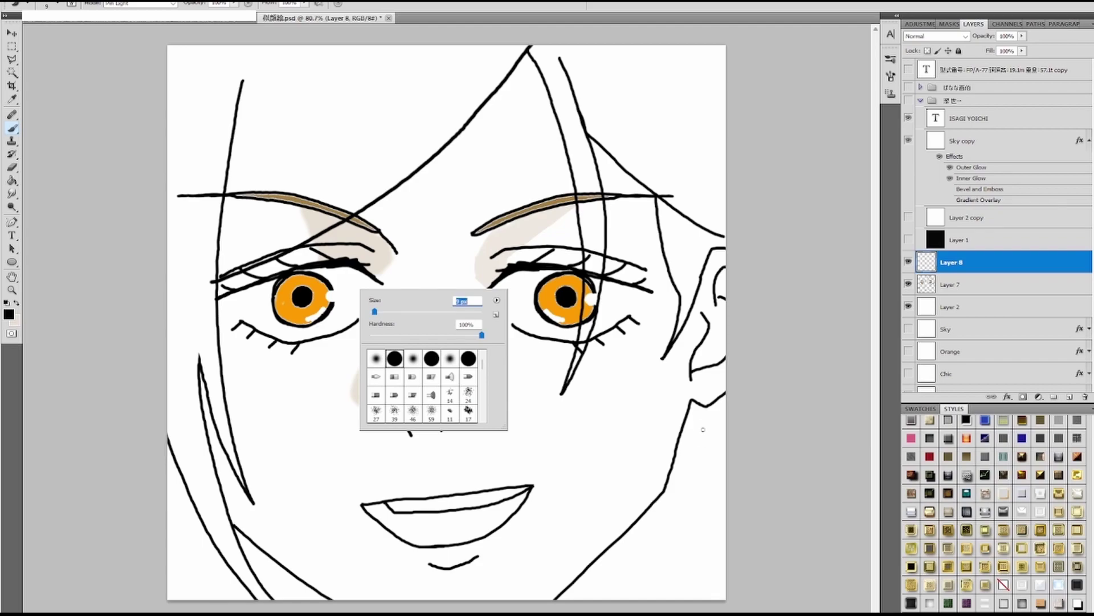
click(692, 405)
drag(692, 399, 659, 598)
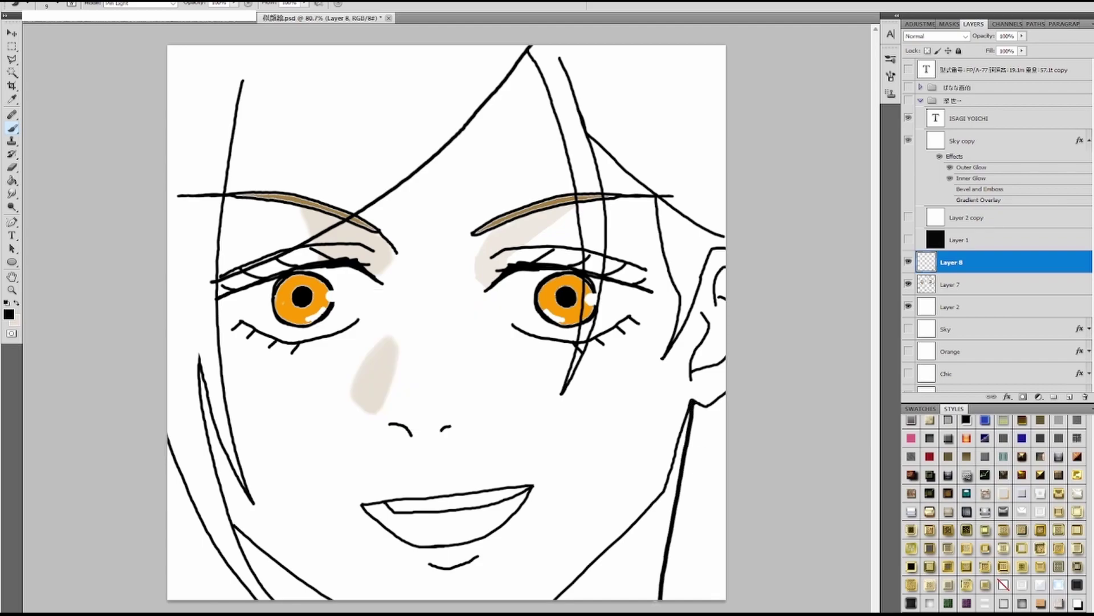
key(ctrl+z)
- Reduce the brush size to 4 px and try a thinner neck line below the earlobe
right_click(667, 540)
drag(684, 509, 680, 509)
key(Return)
drag(692, 400, 666, 582)
key(ctrl+z)
- Readjust the brush size and try a steeper neck line running from the earlobe to the canvas's lower edge
right_click(699, 441)
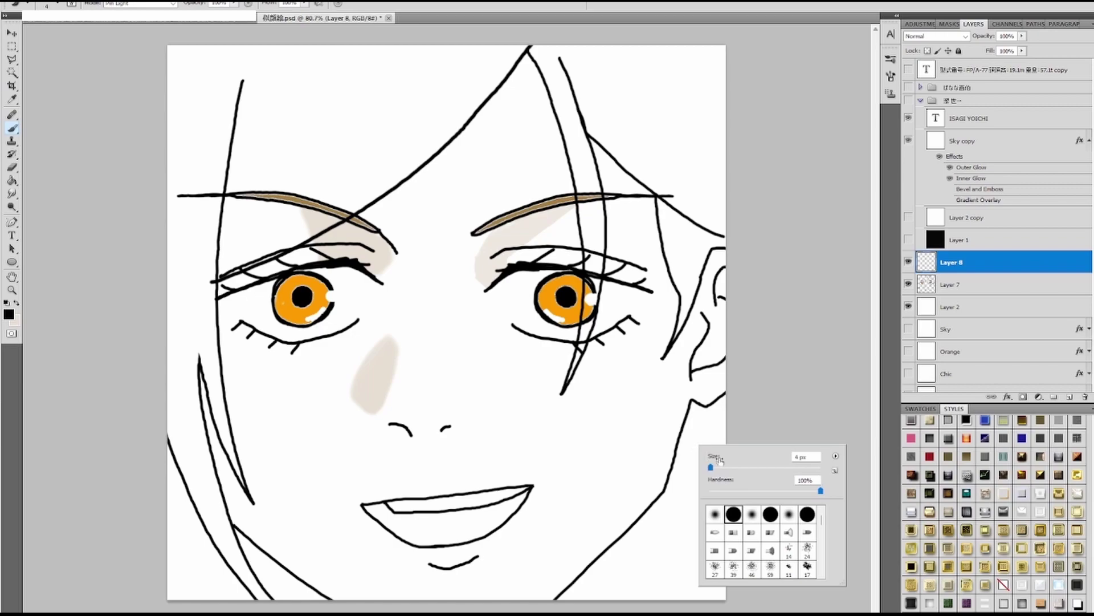
click(711, 467)
drag(711, 467, 716, 463)
key(Return)
right_click(702, 439)
key(Return)
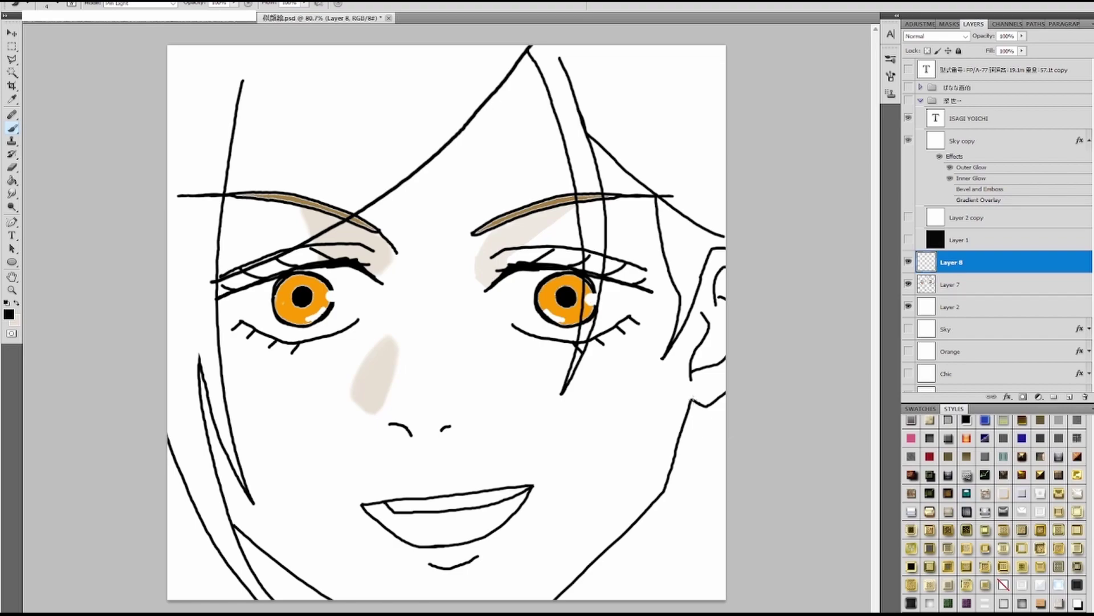
drag(691, 400, 681, 600)
key(ctrl+z)
- Readjust the brush size and draw the nearly vertical neck line below the earlobe, with jagged hair tips behind it
right_click(688, 547)
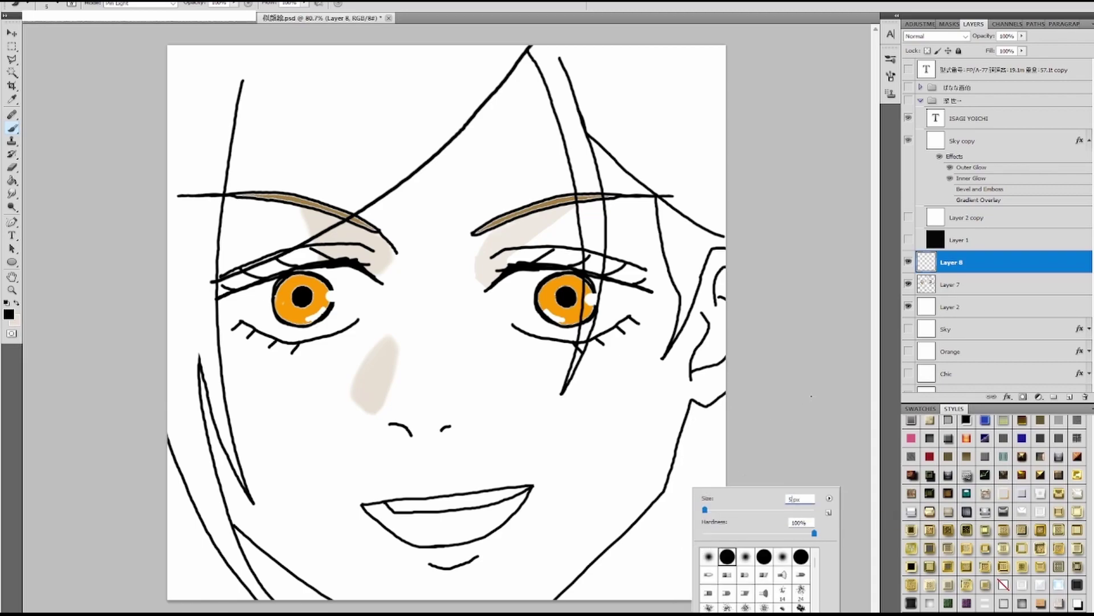
key(Return)
drag(690, 400, 679, 599)
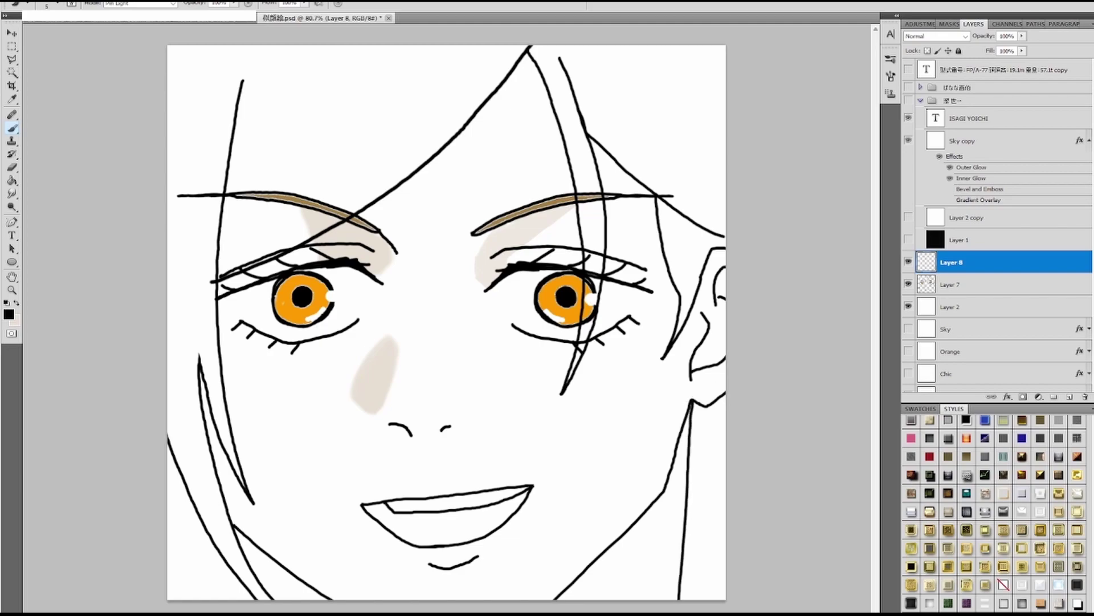
mouse_move(695, 500)
mouse_down()
mouse_move(705, 599)
mouse_move(709, 556)
mouse_move(720, 598)
mouse_move(725, 570)
mouse_up()
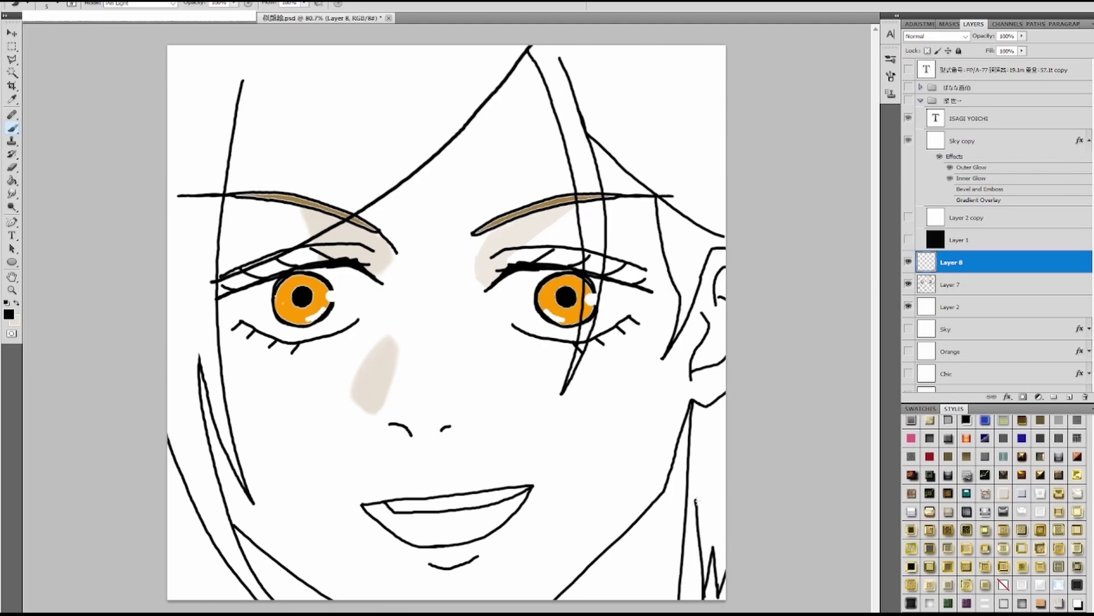
mouse_move(695, 501)
mouse_down()
mouse_move(699, 598)
mouse_move(681, 596)
mouse_up()
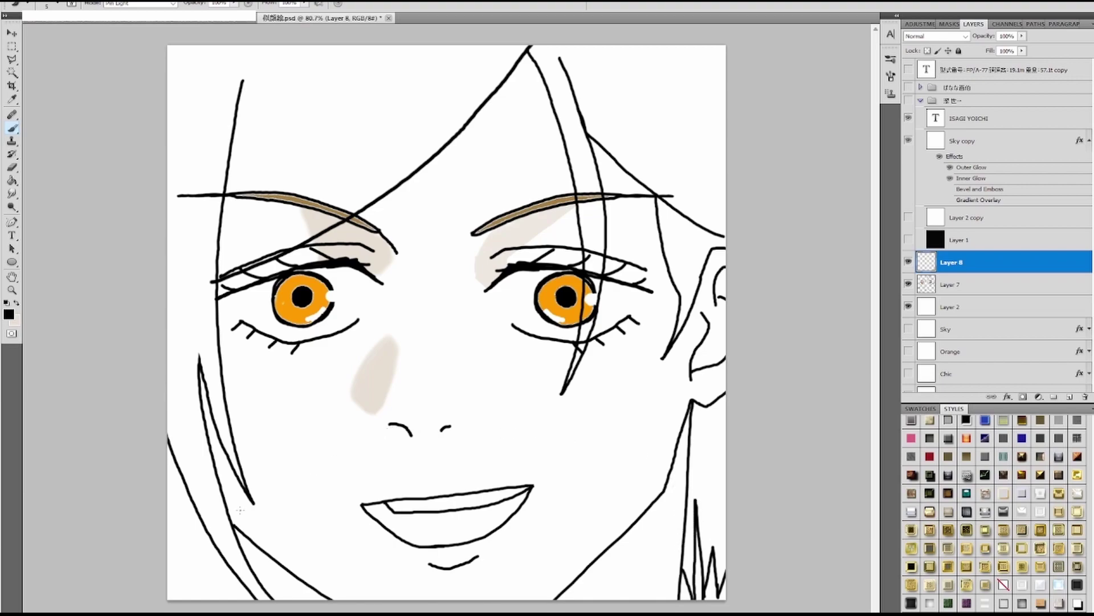
- Draw a curved hair strand in the drawing's lower-left corner and a short slanted line on the neck beneath the jaw
drag(165, 532, 212, 602)
key(ctrl+z)
drag(165, 532, 200, 602)
drag(643, 546, 624, 602)
- Thicken the outer end of the upper eyelid line on the left-hand eye with a black stroke
mouse_move(289, 274)
mouse_down()
mouse_move(302, 270)
mouse_move(213, 305)
mouse_up()
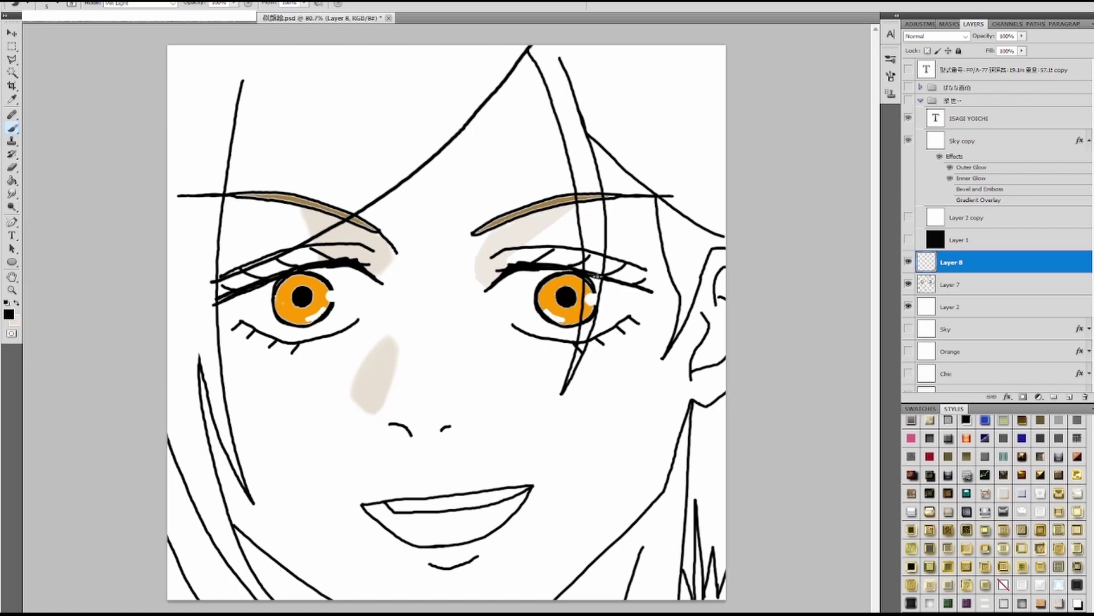